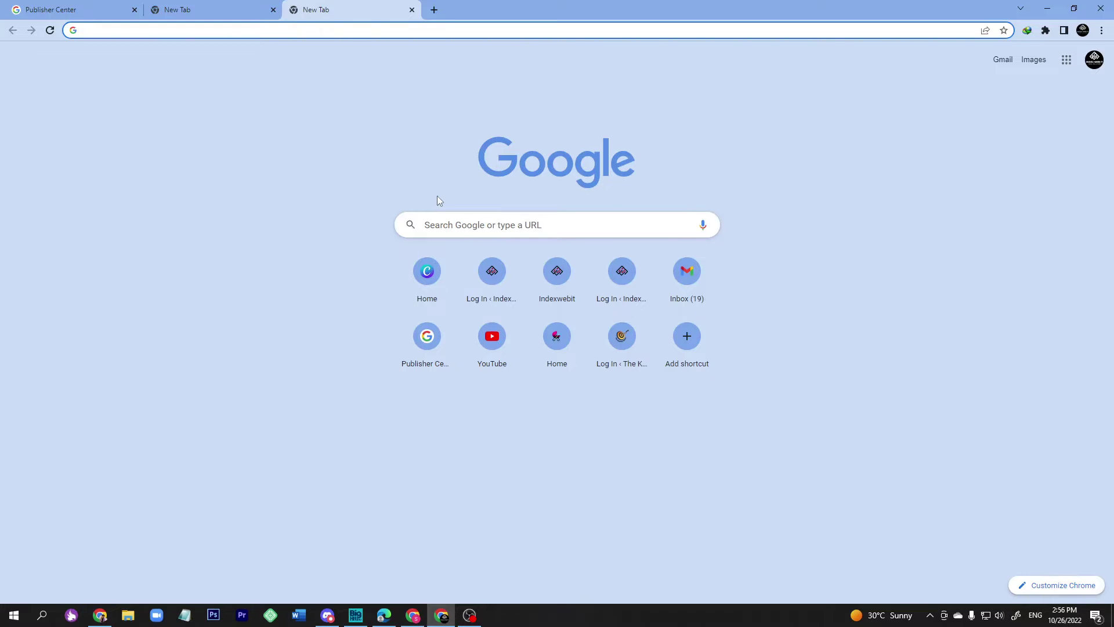
Load publishercenter.google.com/publications listing babyclaws and indexwebit, then select the site address.
{"action": "type", "text": "pu"}
{"action": "key", "text": "Return"}
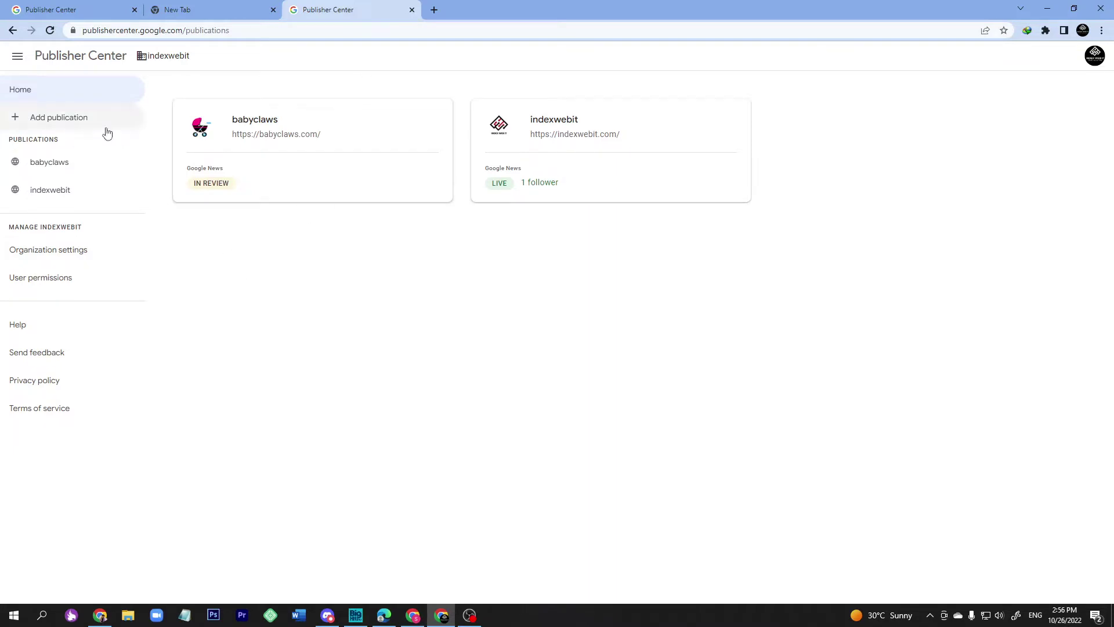
{"action": "left_click_drag", "start_coordinate": [184, 30], "coordinate": [79, 31]}
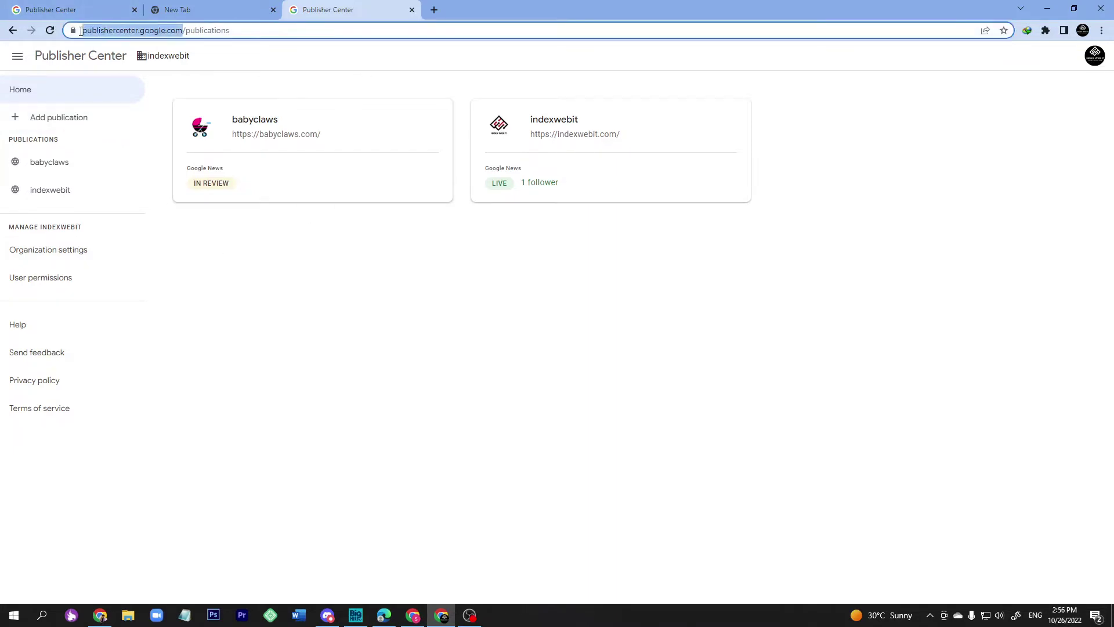
Start a new publication and paste 'babiessounds' as its name.
{"action": "left_click", "coordinate": [53, 118]}
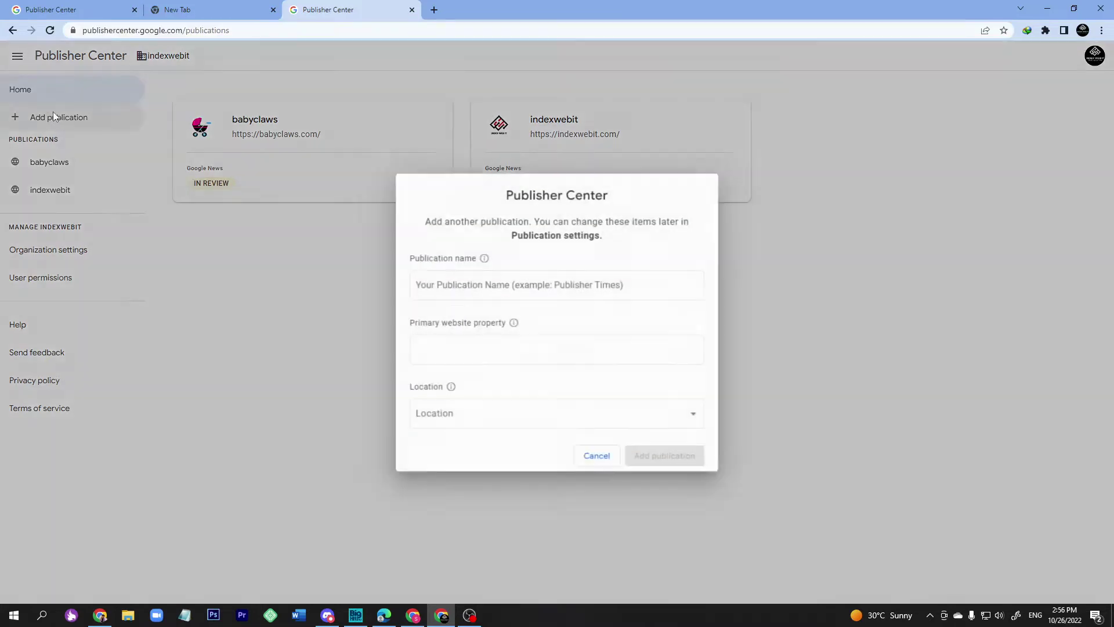
{"action": "left_click", "coordinate": [504, 287]}
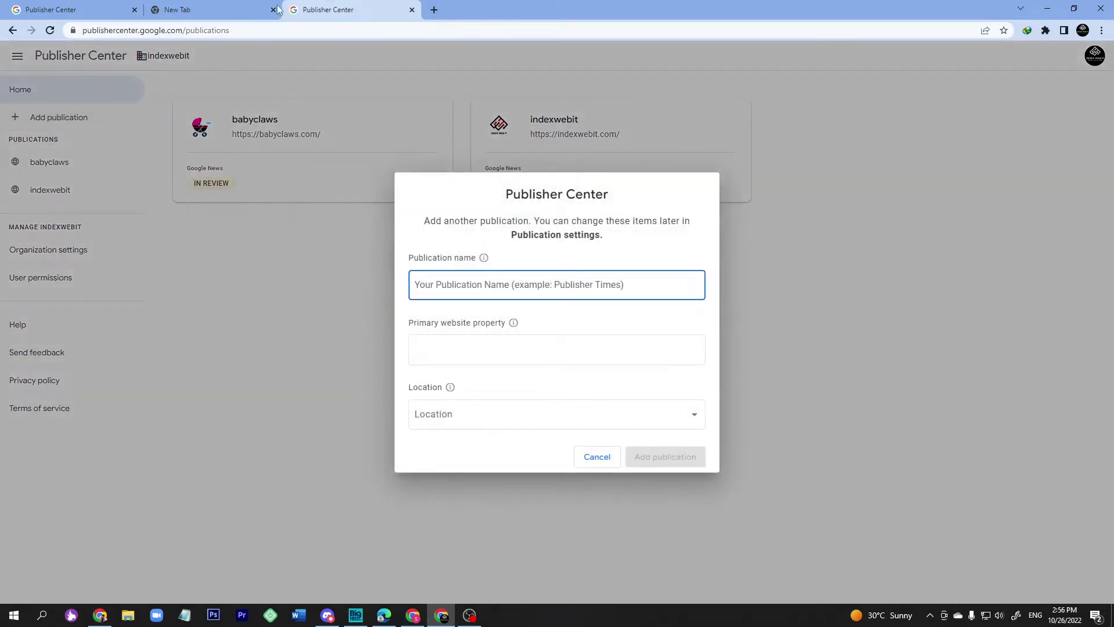
{"action": "left_click", "coordinate": [206, 13]}
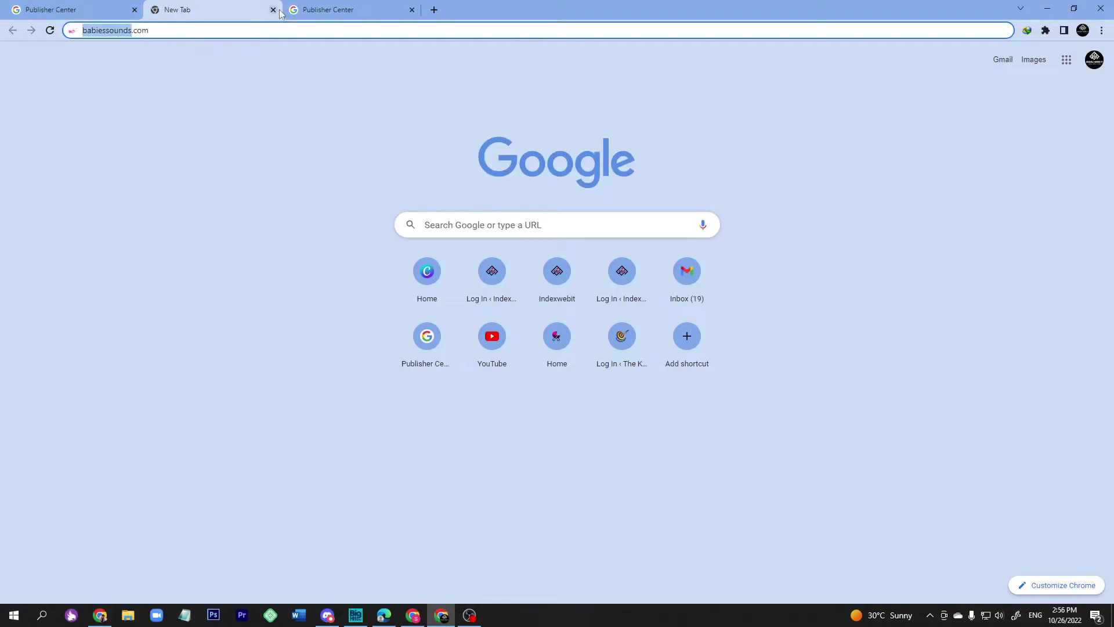
{"action": "left_click", "coordinate": [327, 10]}
{"action": "type", "text": "babiessounds"}
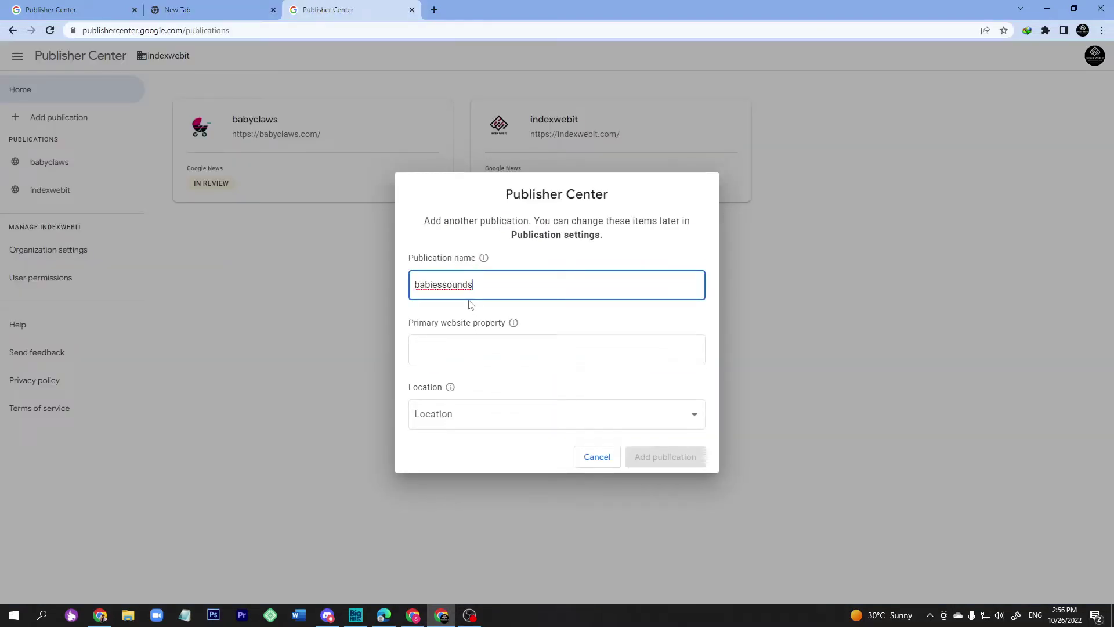
Paste babiessounds.com as the publication's primary website property.
{"action": "left_click", "coordinate": [464, 351]}
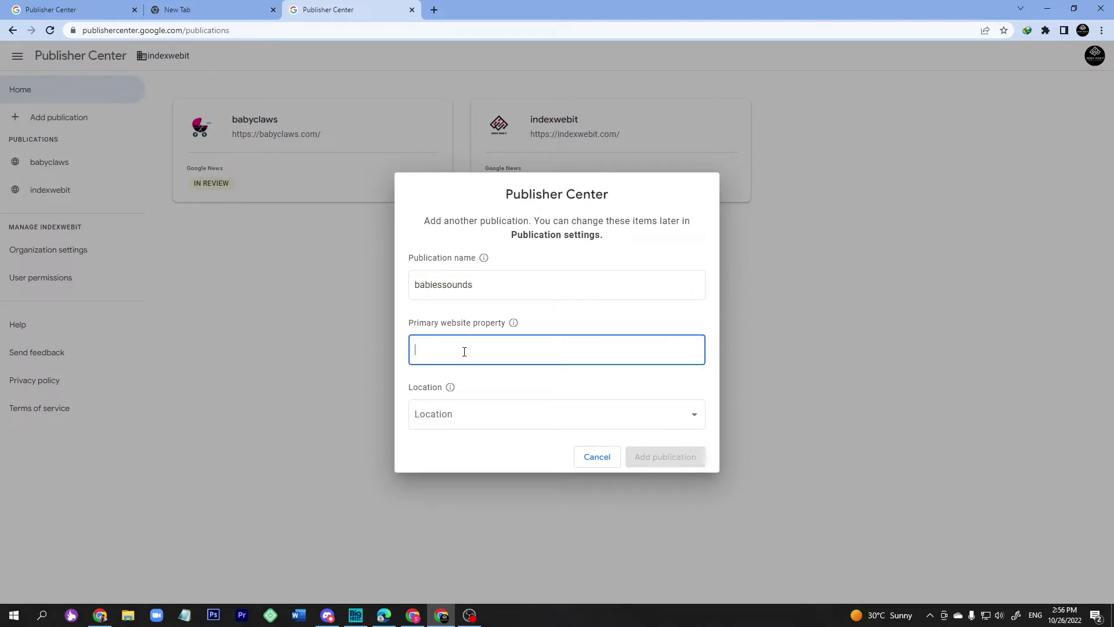
{"action": "left_click", "coordinate": [470, 615]}
{"action": "left_click", "coordinate": [470, 615]}
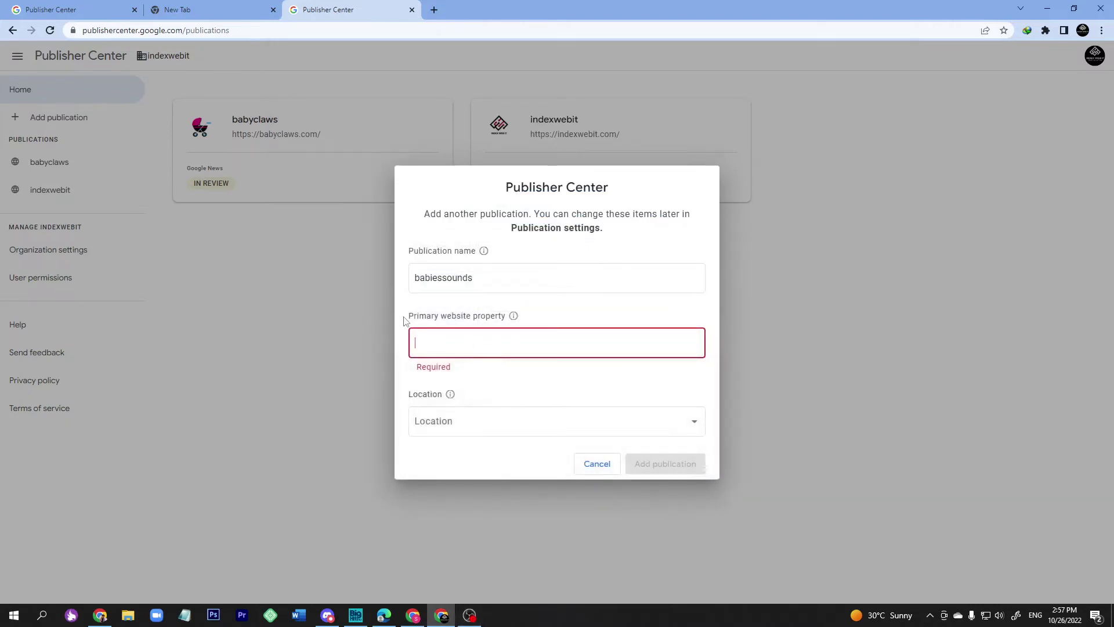
{"action": "left_click", "coordinate": [220, 10]}
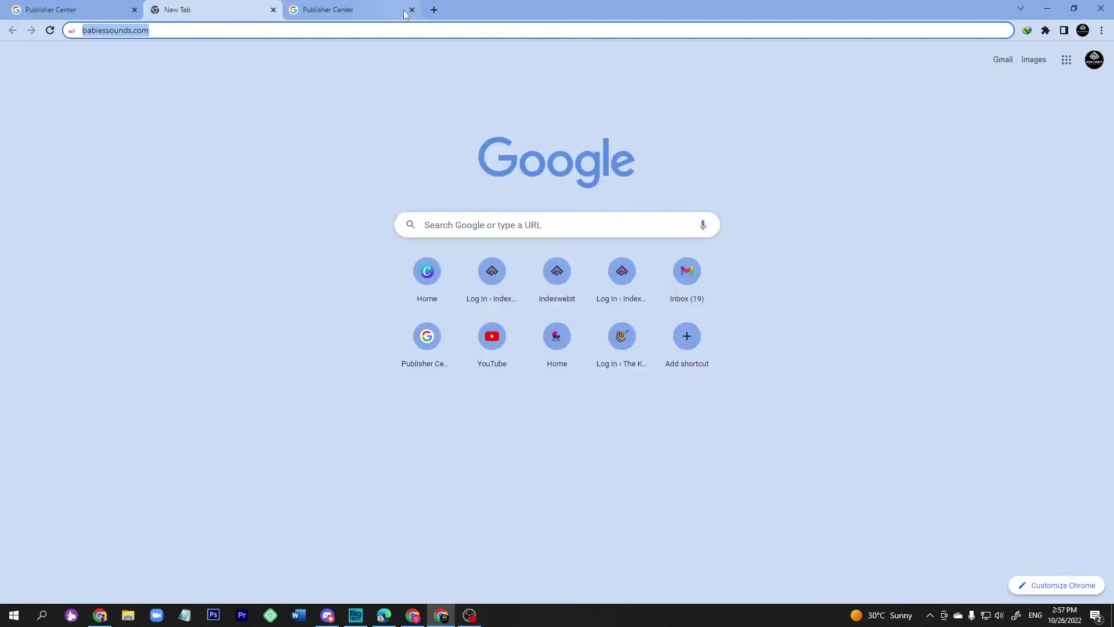
{"action": "left_click", "coordinate": [404, 14]}
{"action": "type", "text": "babiessounds.com"}
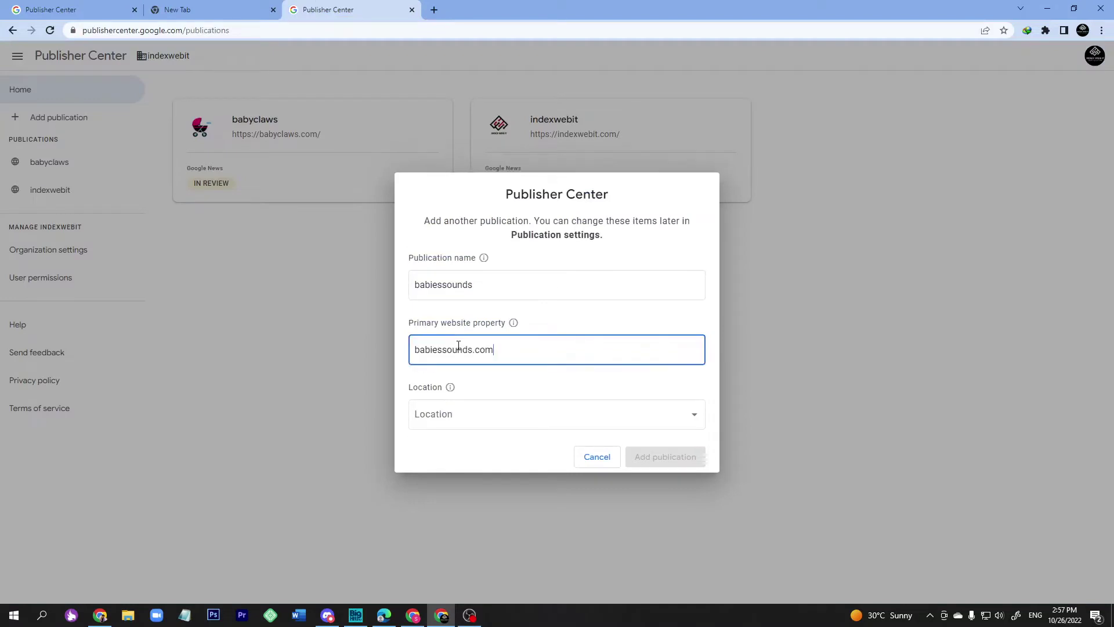
Set the location to Bangladesh, certify it, and create the publication.
{"action": "left_click", "coordinate": [462, 419]}
{"action": "scroll", "coordinate": [482, 484], "scroll_direction": "down", "scroll_amount": 3}
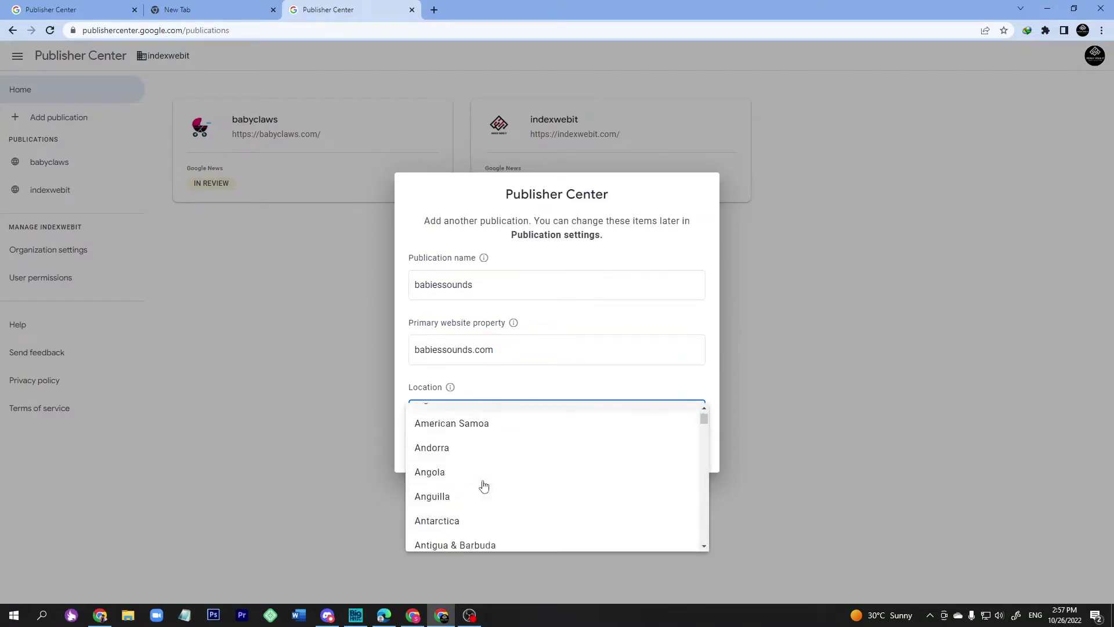
{"action": "scroll", "coordinate": [483, 486], "scroll_direction": "down", "scroll_amount": 5}
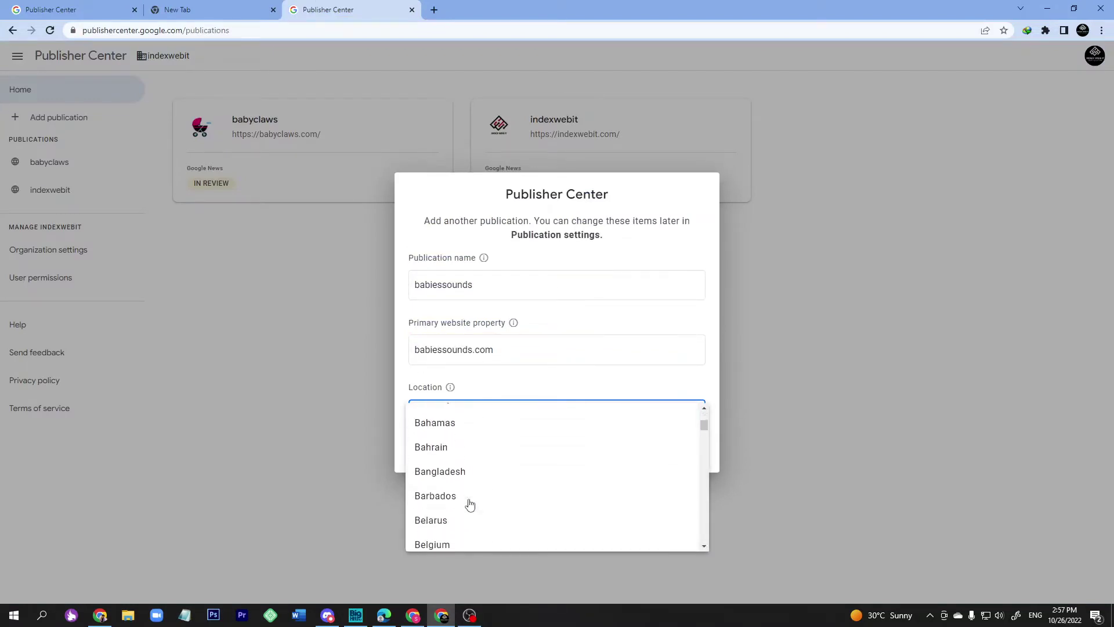
{"action": "left_click", "coordinate": [463, 472]}
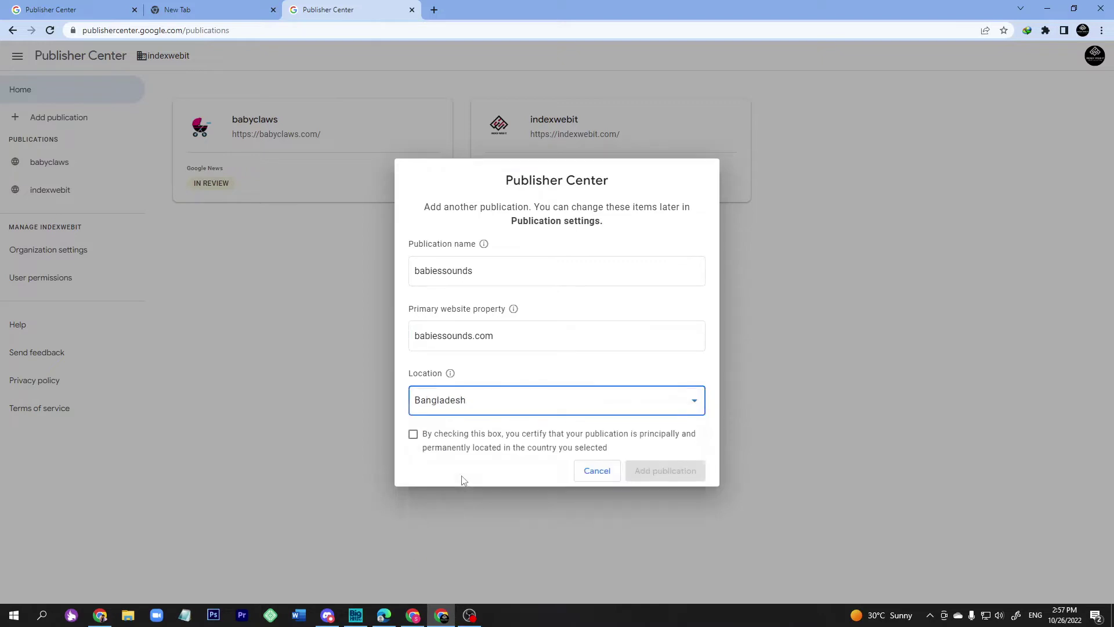
{"action": "left_click", "coordinate": [412, 440]}
{"action": "left_click", "coordinate": [651, 471]}
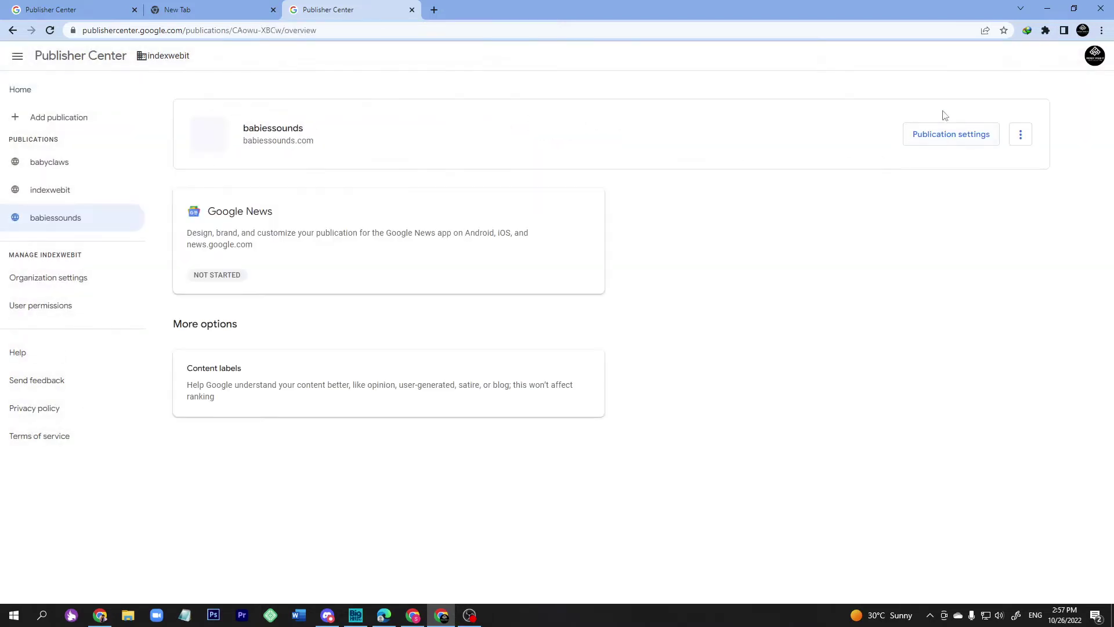
In babiessounds publication settings, choose English as primary language and scroll to the website property.
{"action": "left_click", "coordinate": [941, 137]}
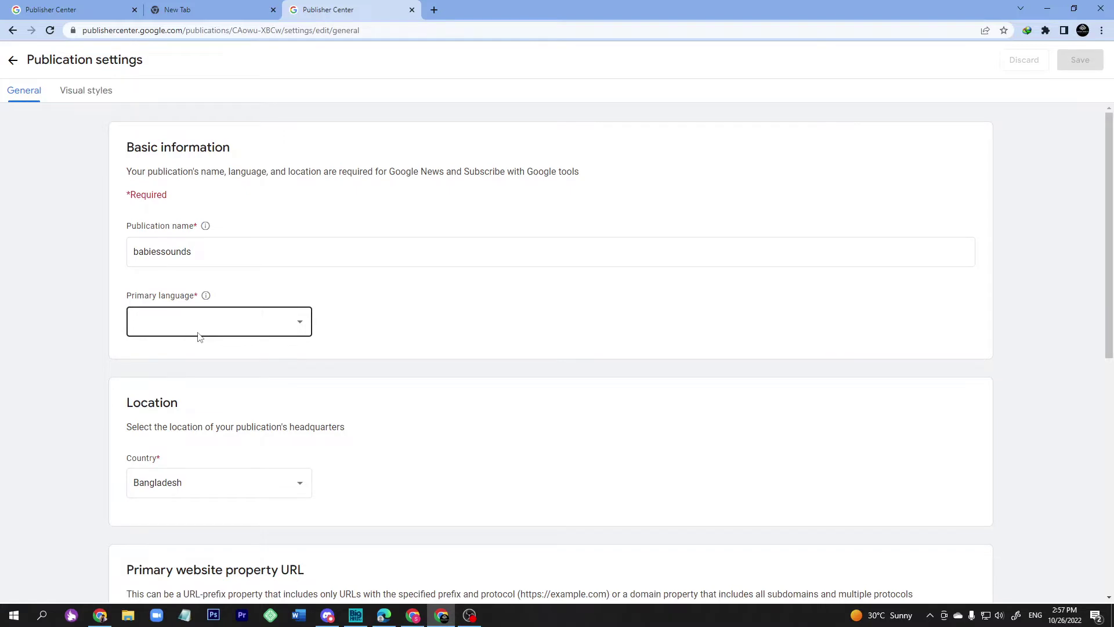
{"action": "left_click", "coordinate": [220, 332]}
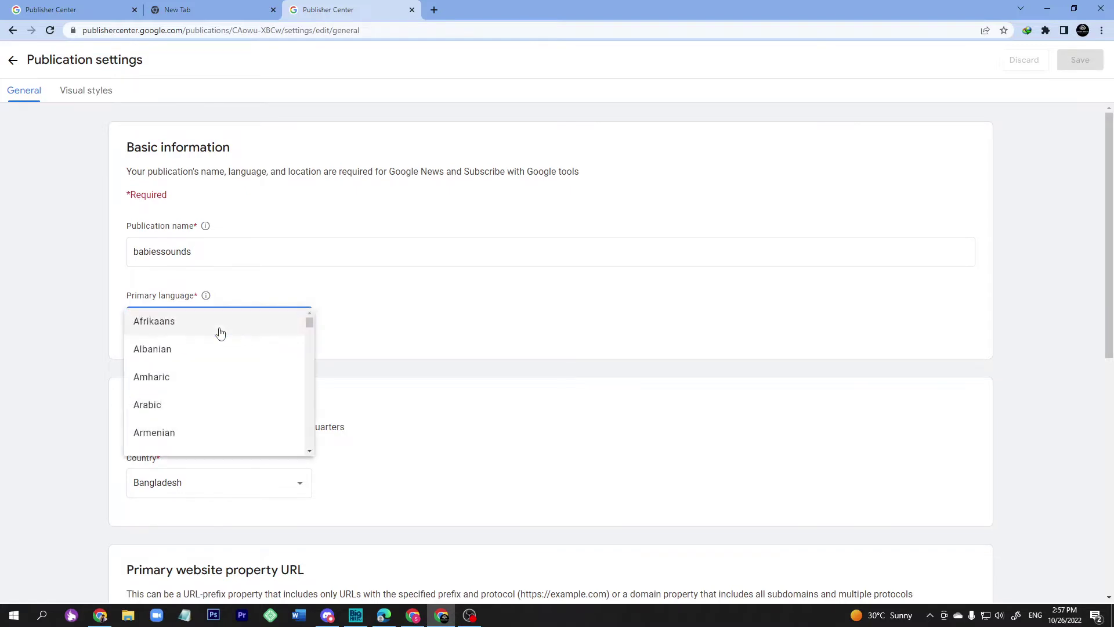
{"action": "scroll", "coordinate": [214, 392], "scroll_direction": "down", "scroll_amount": 2}
{"action": "scroll", "coordinate": [195, 383], "scroll_direction": "down", "scroll_amount": 4}
{"action": "scroll", "coordinate": [195, 383], "scroll_direction": "up", "scroll_amount": 3}
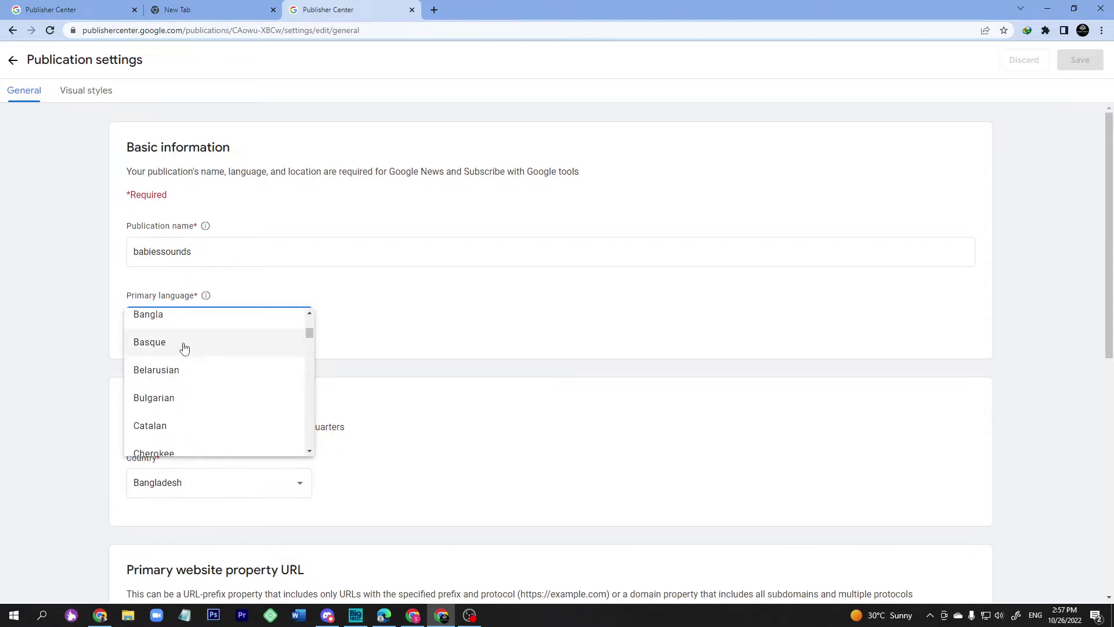
{"action": "scroll", "coordinate": [187, 392], "scroll_direction": "down", "scroll_amount": 5}
{"action": "left_click", "coordinate": [165, 396]}
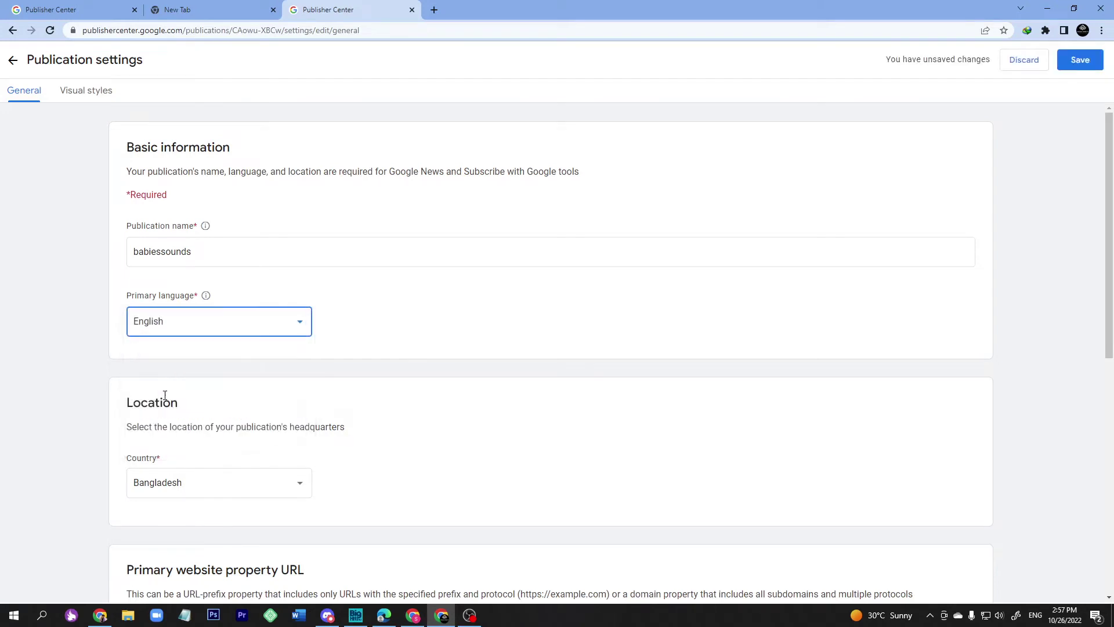
{"action": "scroll", "coordinate": [207, 384], "scroll_direction": "down", "scroll_amount": 3}
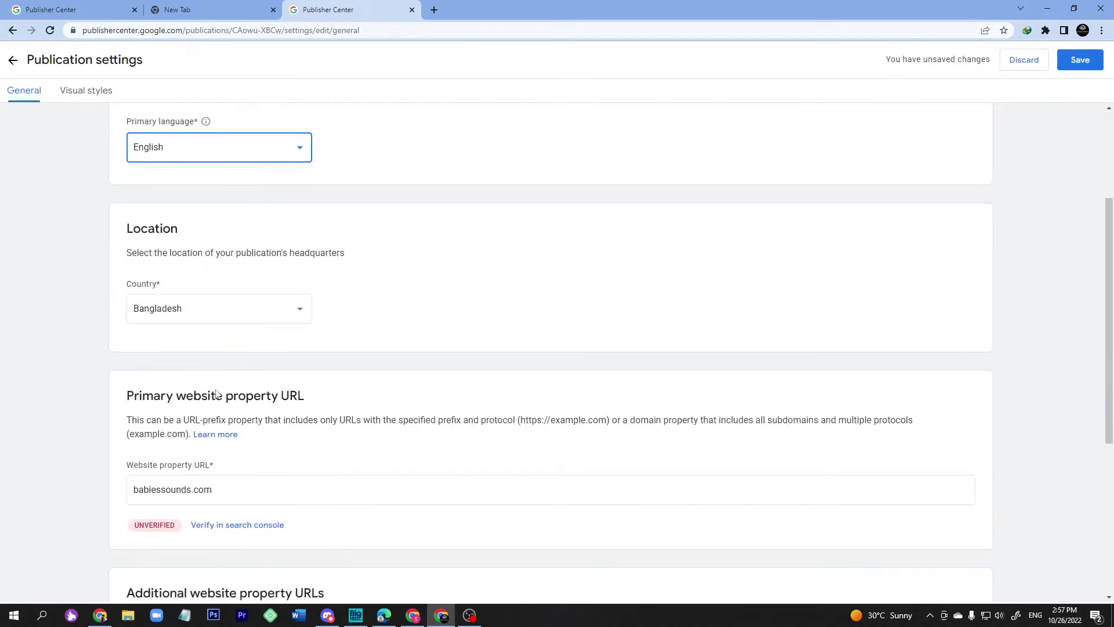
{"action": "scroll", "coordinate": [217, 394], "scroll_direction": "down", "scroll_amount": 2}
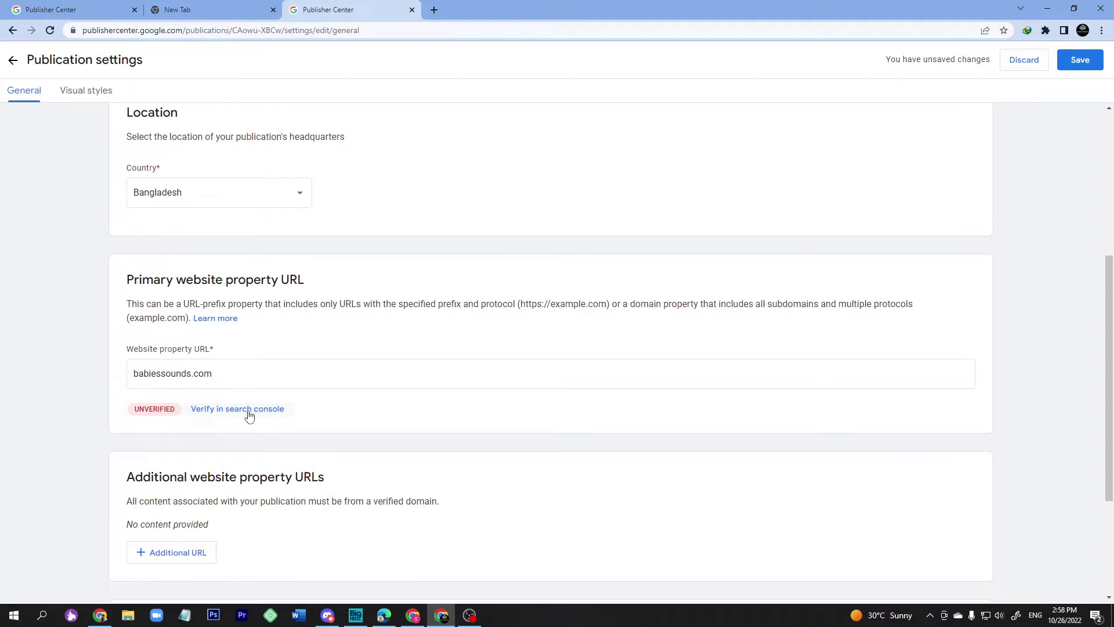
Start verifying the babiessounds.com website property, which opens the Search Console welcome page.
{"action": "left_click", "coordinate": [227, 415]}
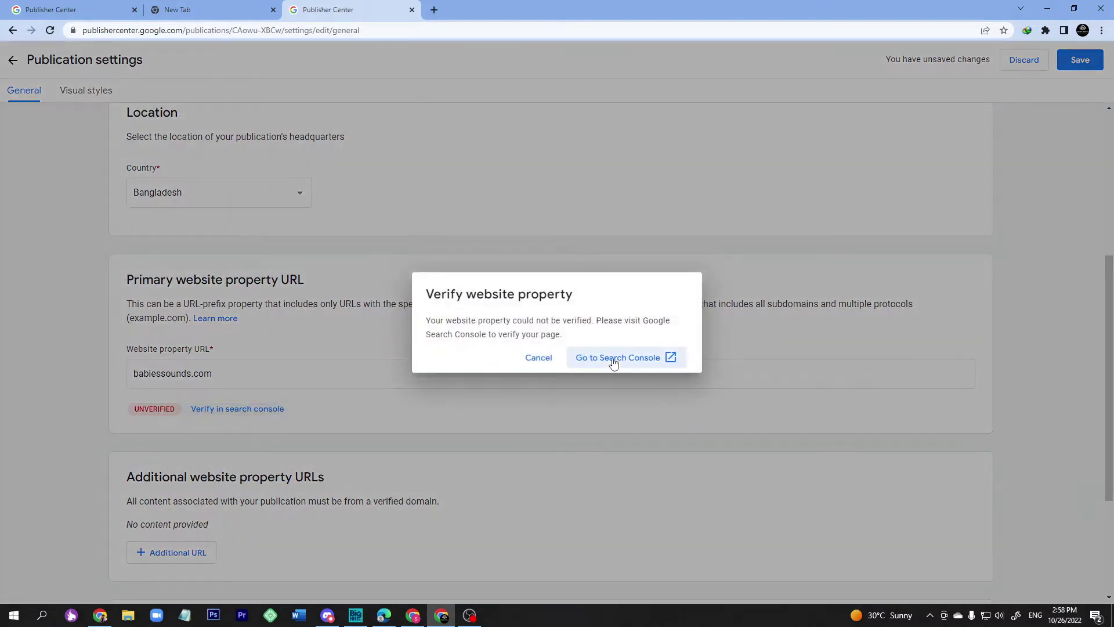
{"action": "left_click", "coordinate": [614, 362]}
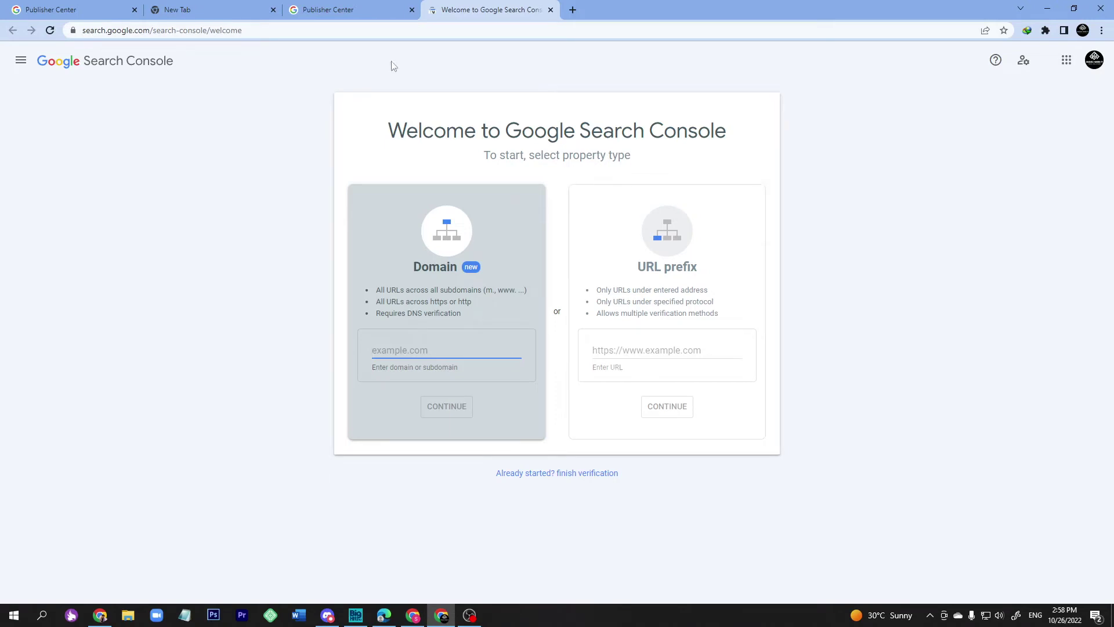
{"action": "left_click", "coordinate": [351, 8]}
{"action": "left_click", "coordinate": [481, 8]}
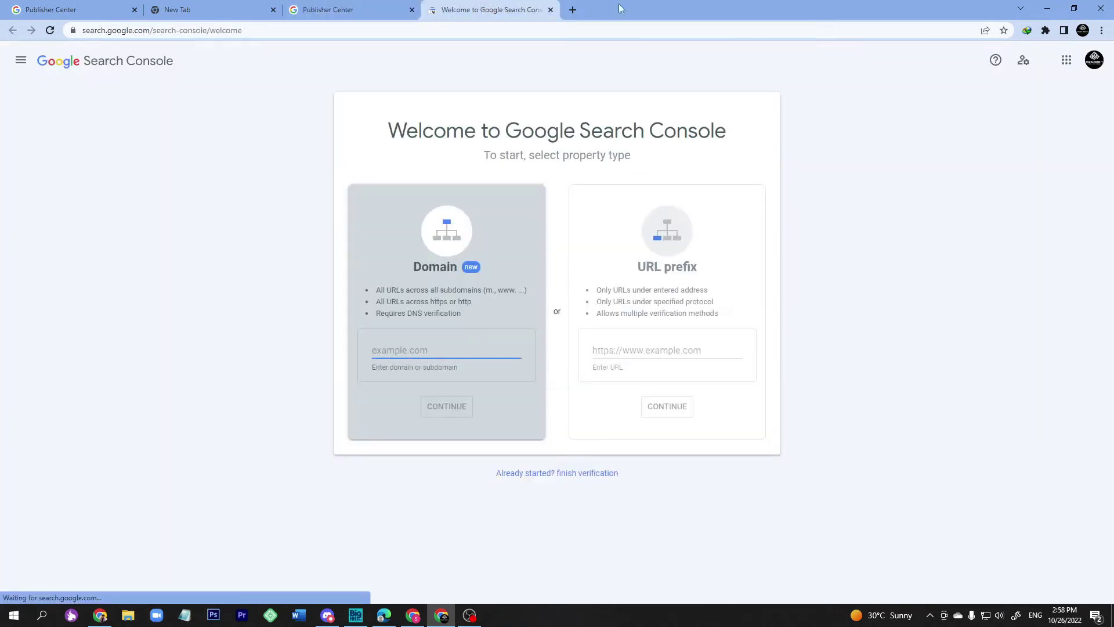
{"action": "left_click", "coordinate": [573, 10]}
{"action": "left_click", "coordinate": [565, 29]}
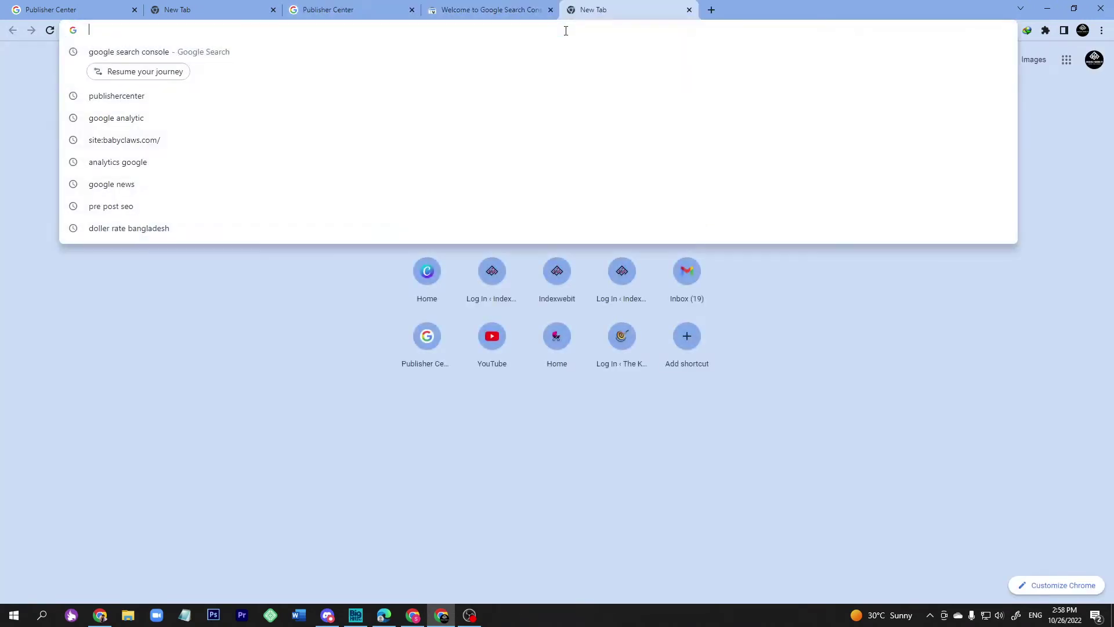
{"action": "type", "text": "goog"}
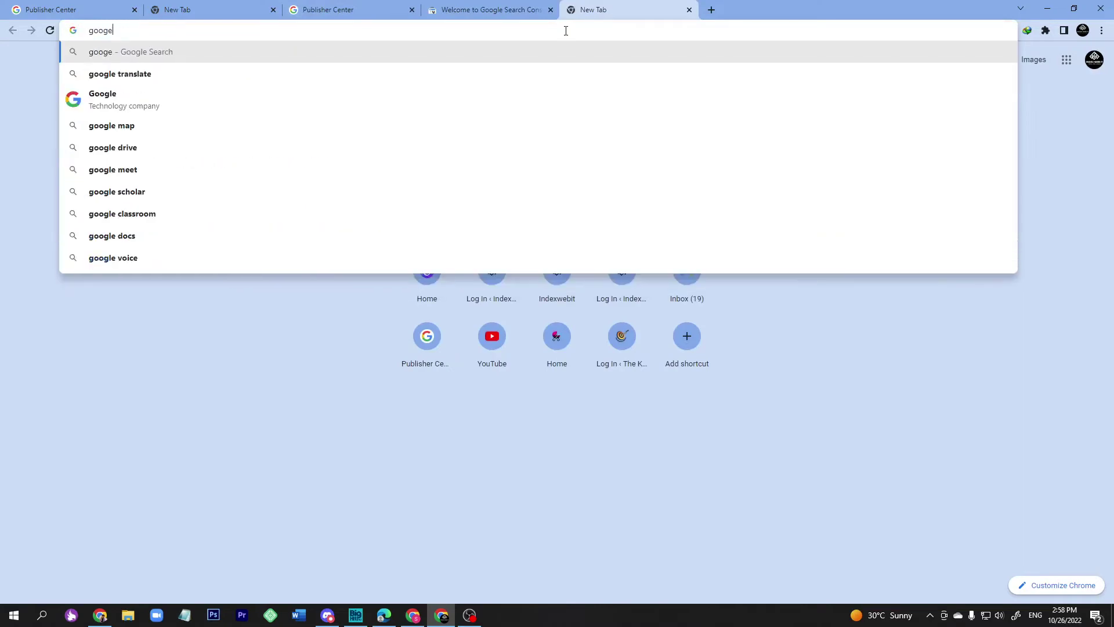
{"action": "key", "text": "Down"}
{"action": "key", "text": "Return"}
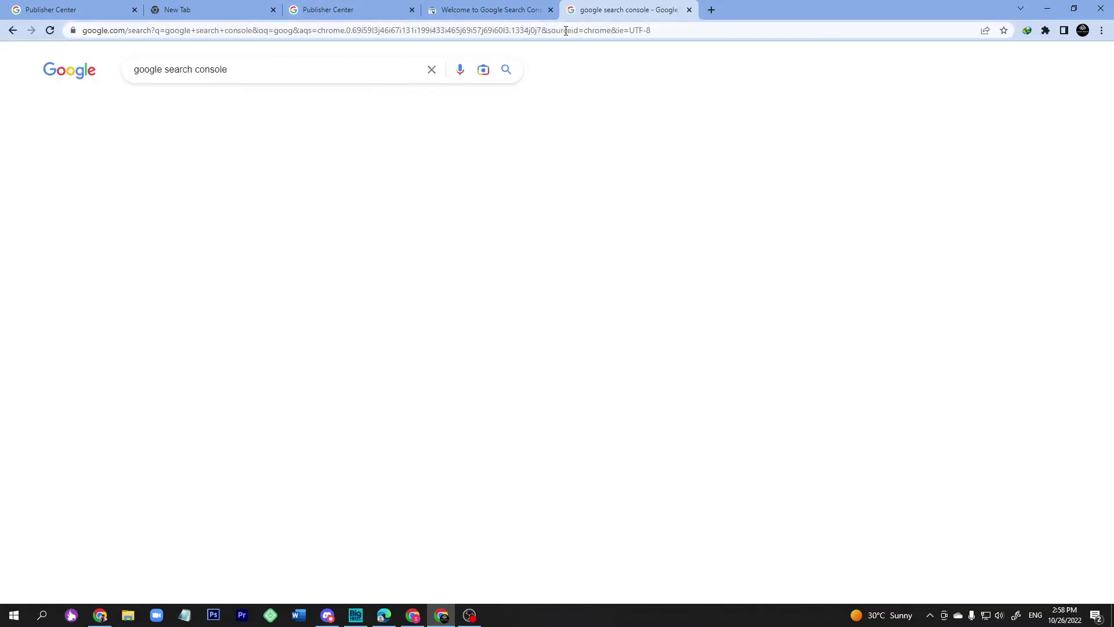
{"action": "left_click", "coordinate": [198, 174]}
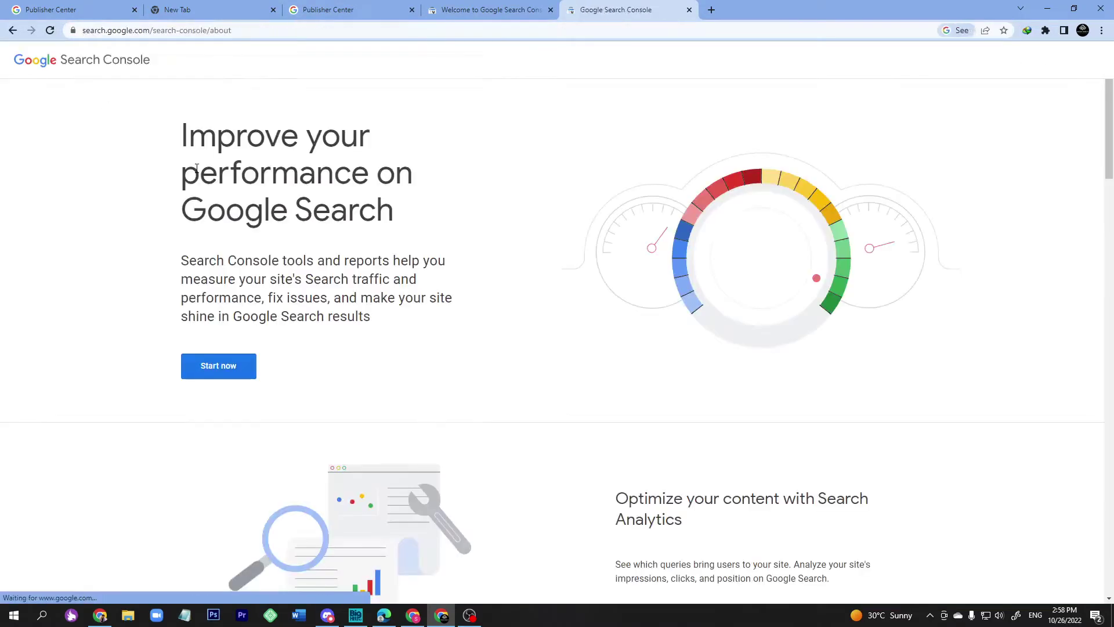
{"action": "left_click", "coordinate": [213, 377]}
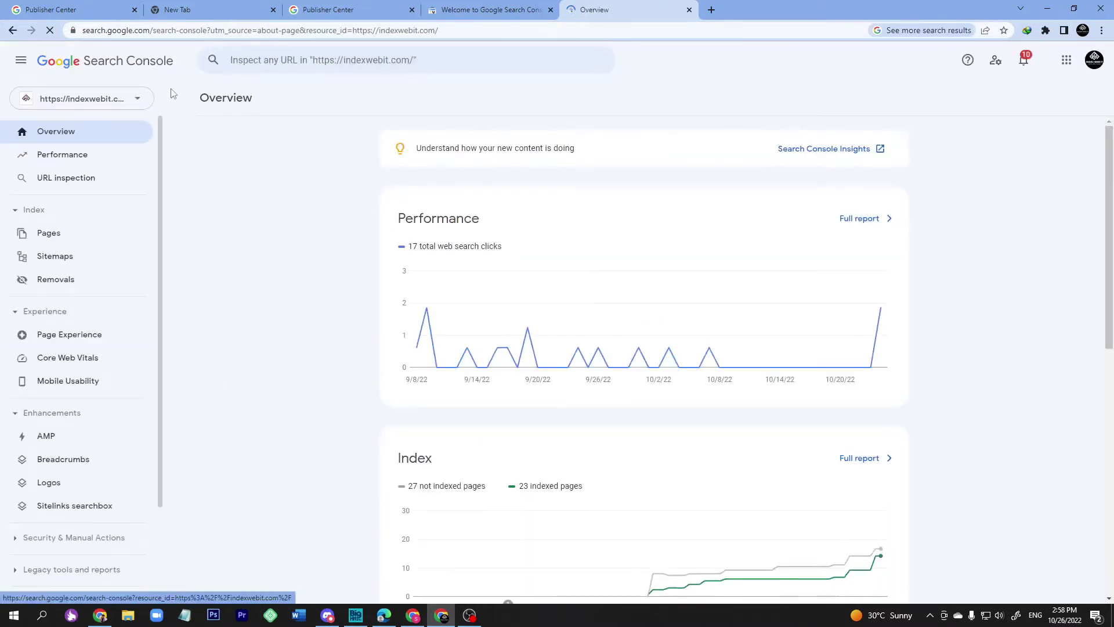
{"action": "left_click", "coordinate": [121, 101]}
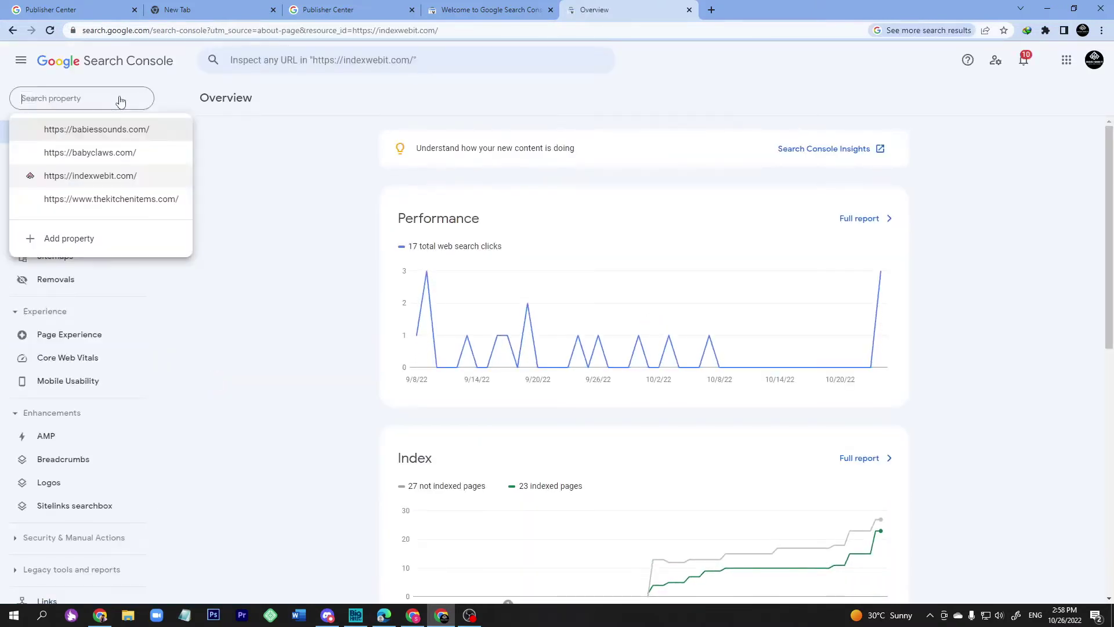
{"action": "left_click", "coordinate": [108, 132]}
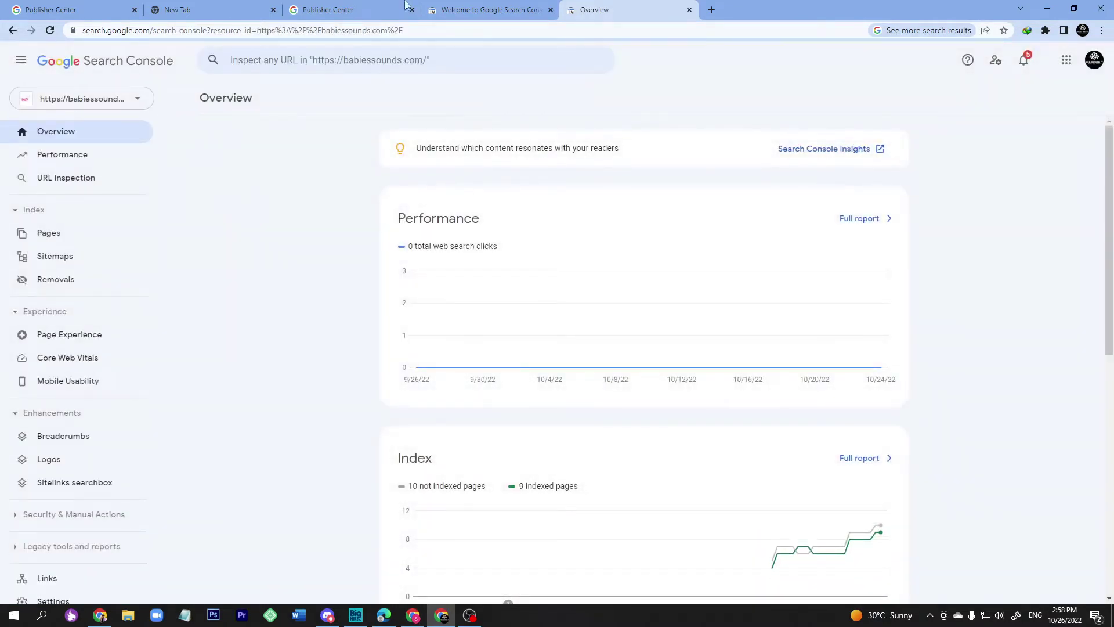
{"action": "left_click", "coordinate": [209, 10]}
{"action": "left_click", "coordinate": [456, 6]}
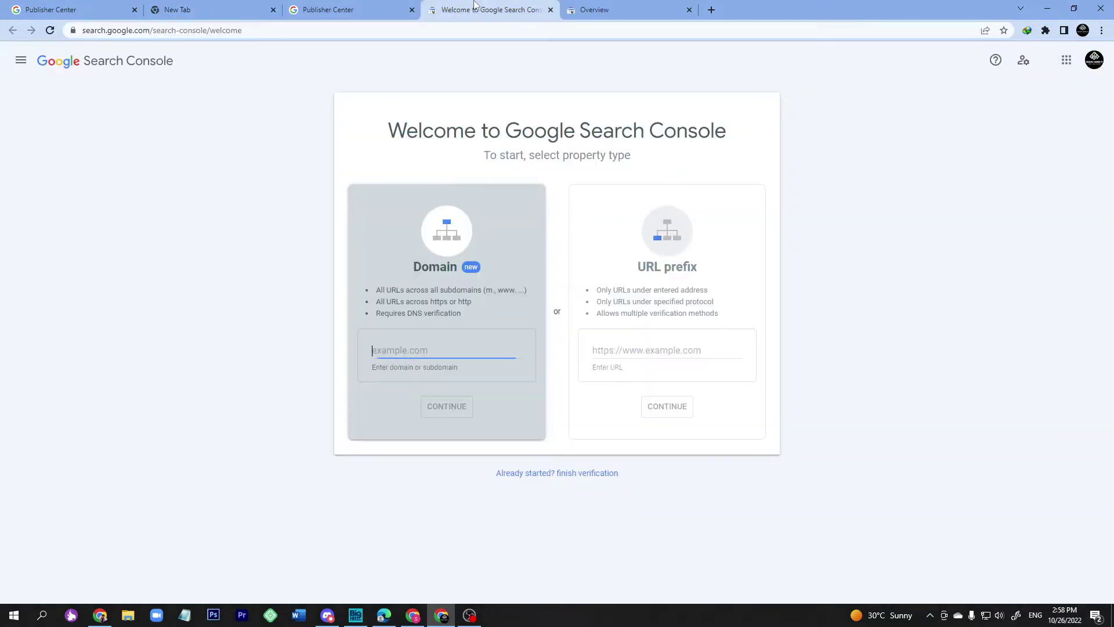
{"action": "left_click", "coordinate": [656, 350]}
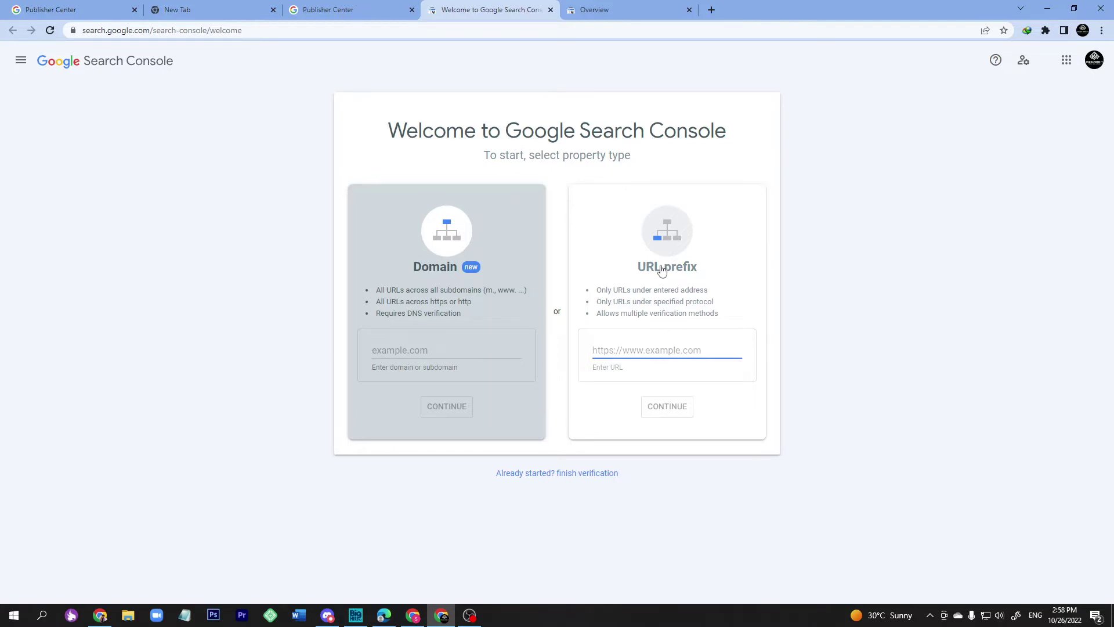
{"action": "type", "text": "babiessounds.com"}
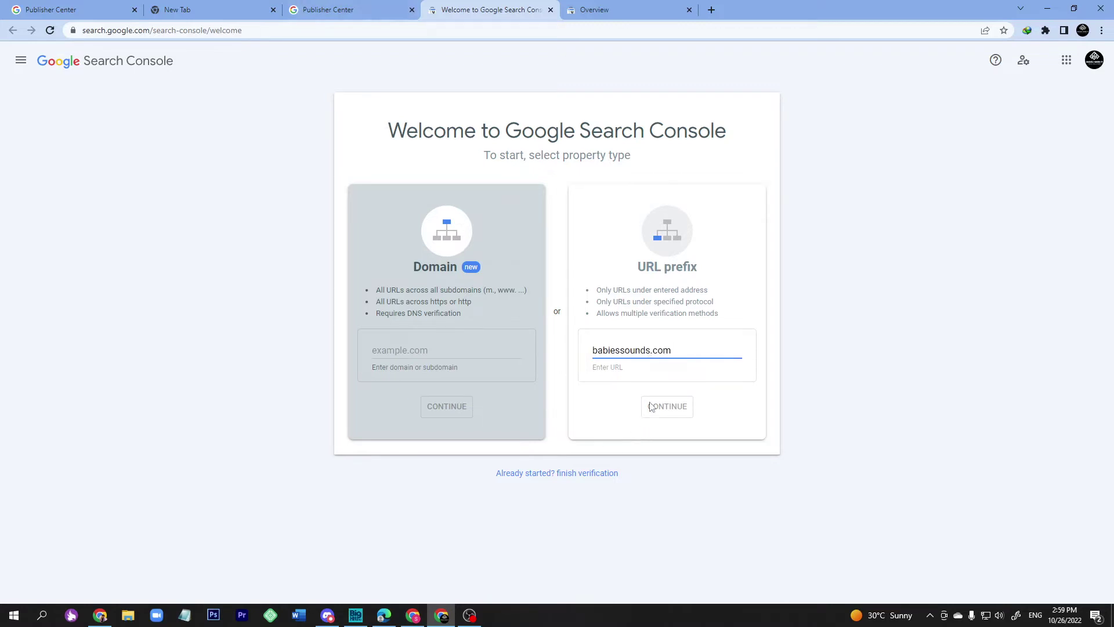
{"action": "left_click", "coordinate": [328, 10]}
{"action": "left_click", "coordinate": [158, 13]}
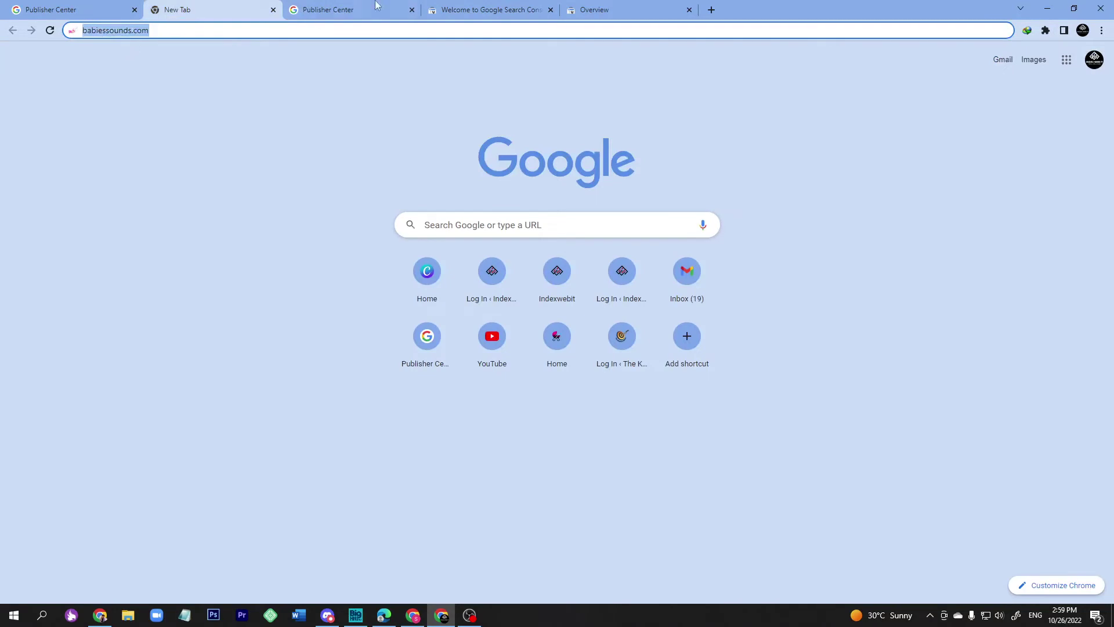
{"action": "left_click", "coordinate": [348, 10]}
{"action": "key", "text": "ctrl+Tab"}
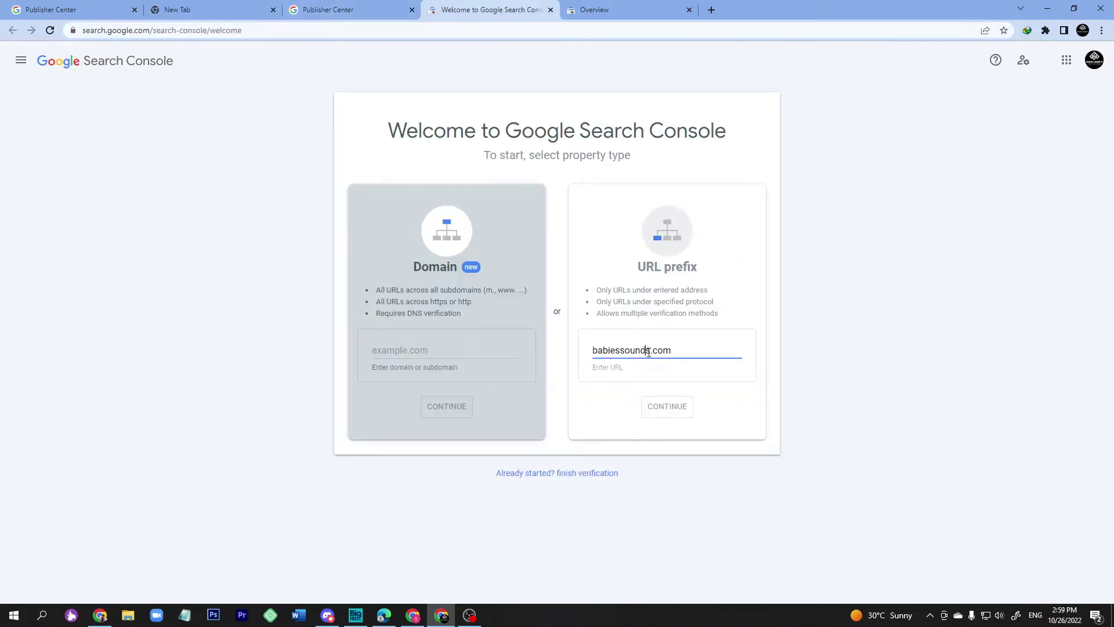
{"action": "left_click", "coordinate": [673, 405]}
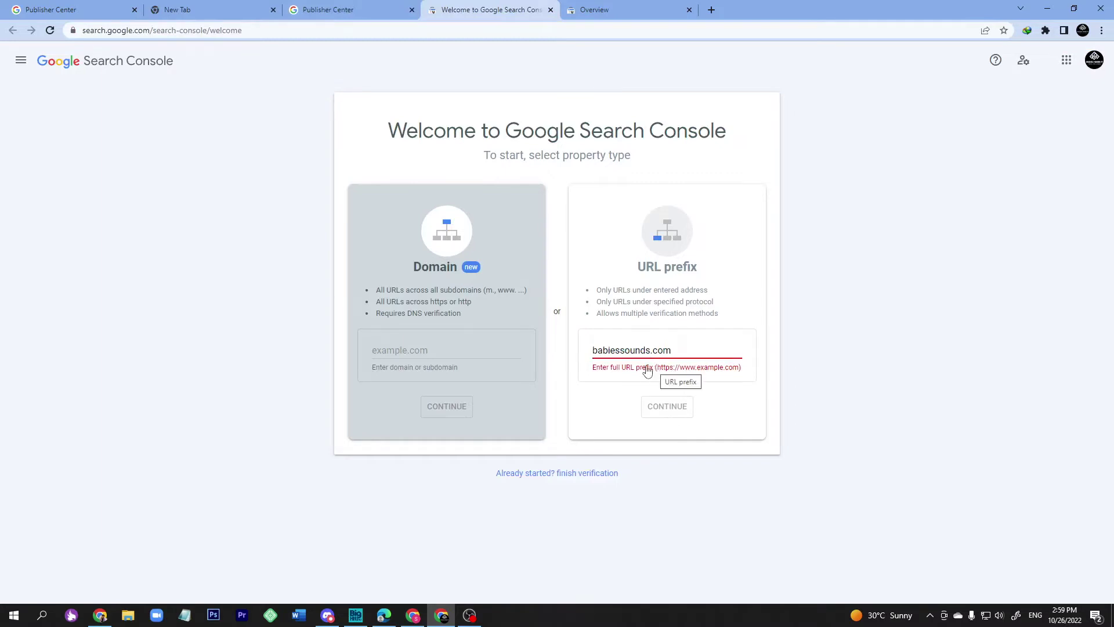
{"action": "left_click", "coordinate": [593, 350]}
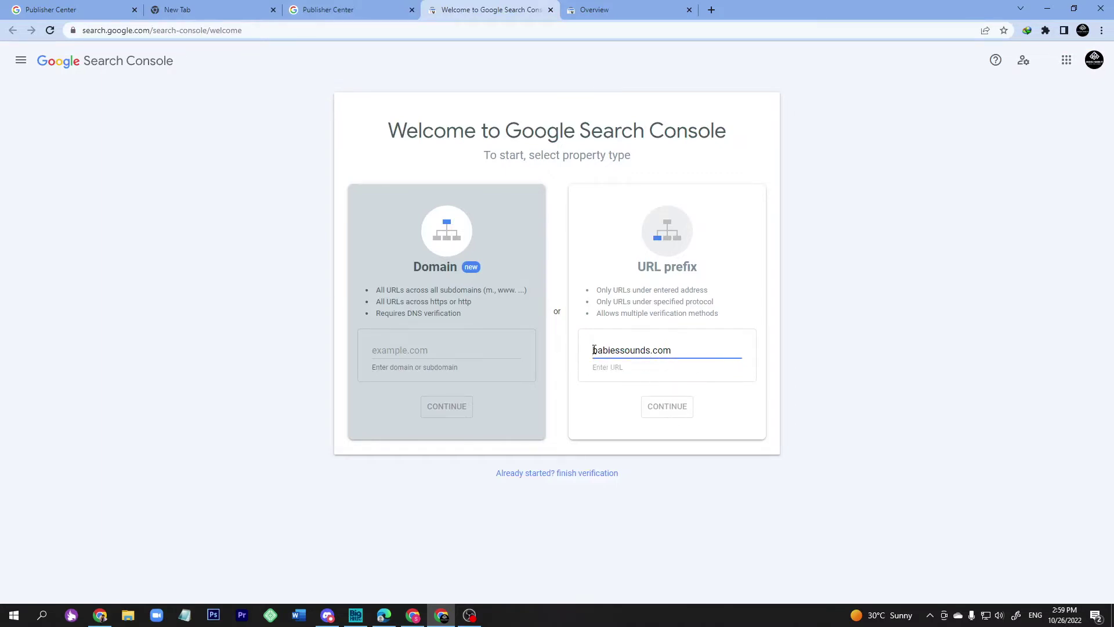
{"action": "type", "text": "www."}
{"action": "left_click", "coordinate": [613, 410]}
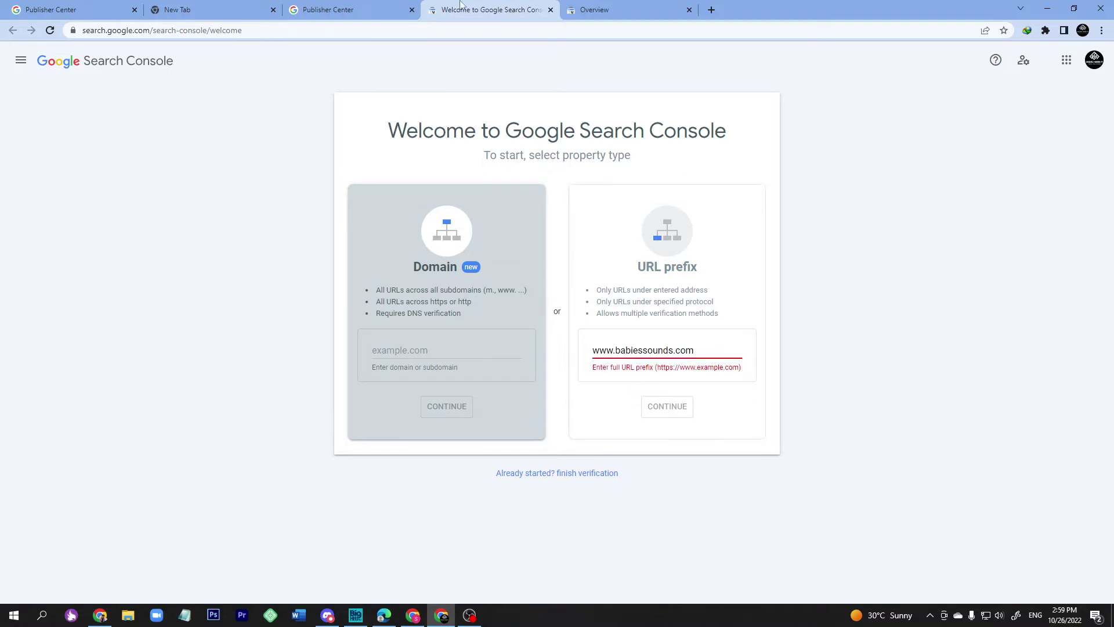
{"action": "left_click", "coordinate": [711, 10]}
{"action": "type", "text": "bb"}
{"action": "key", "text": "BackSpace"}
{"action": "type", "text": "abiessounds.com"}
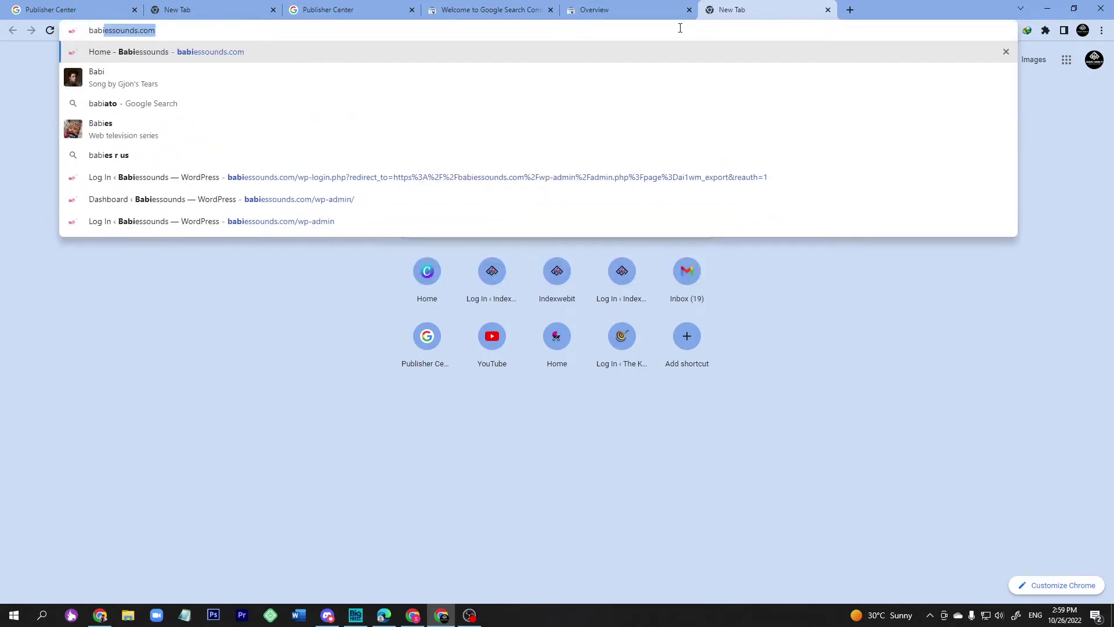
{"action": "key", "text": "ctrl+a"}
{"action": "key", "text": "ctrl+c"}
{"action": "left_click", "coordinate": [613, 7]}
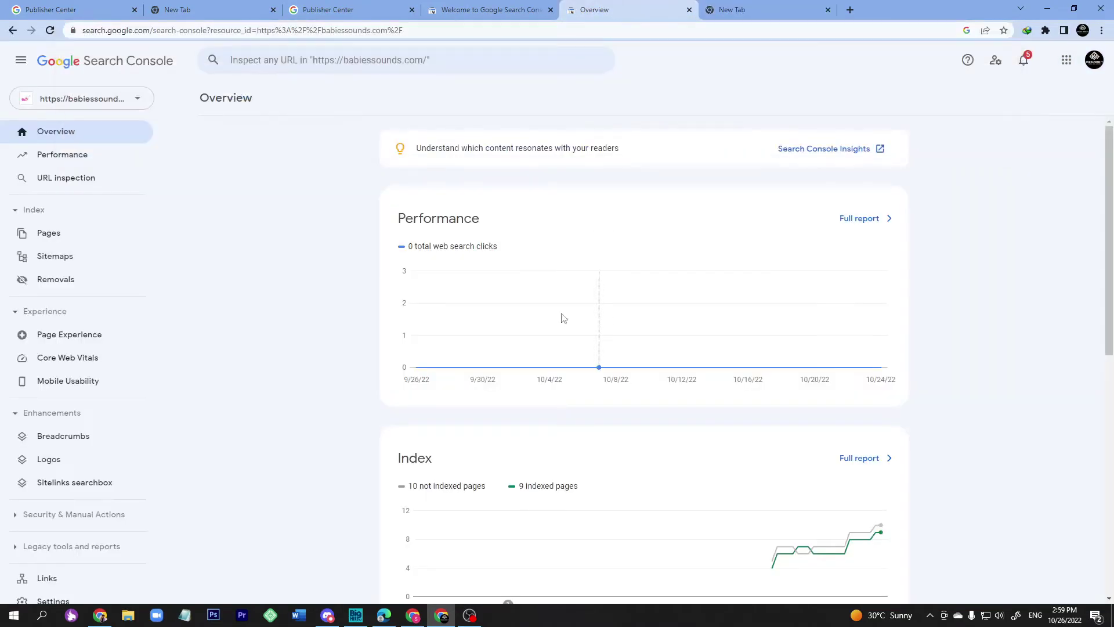
{"action": "left_click", "coordinate": [464, 9]}
{"action": "key", "text": "ctrl+a"}
{"action": "key", "text": "ctrl+v"}
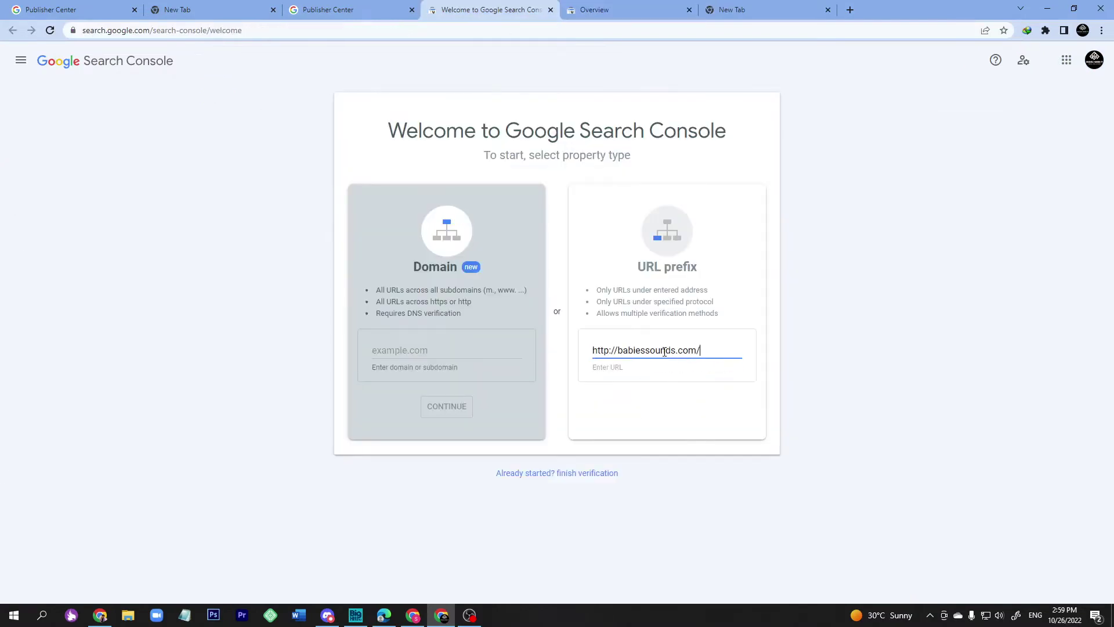
{"action": "left_click", "coordinate": [668, 405]}
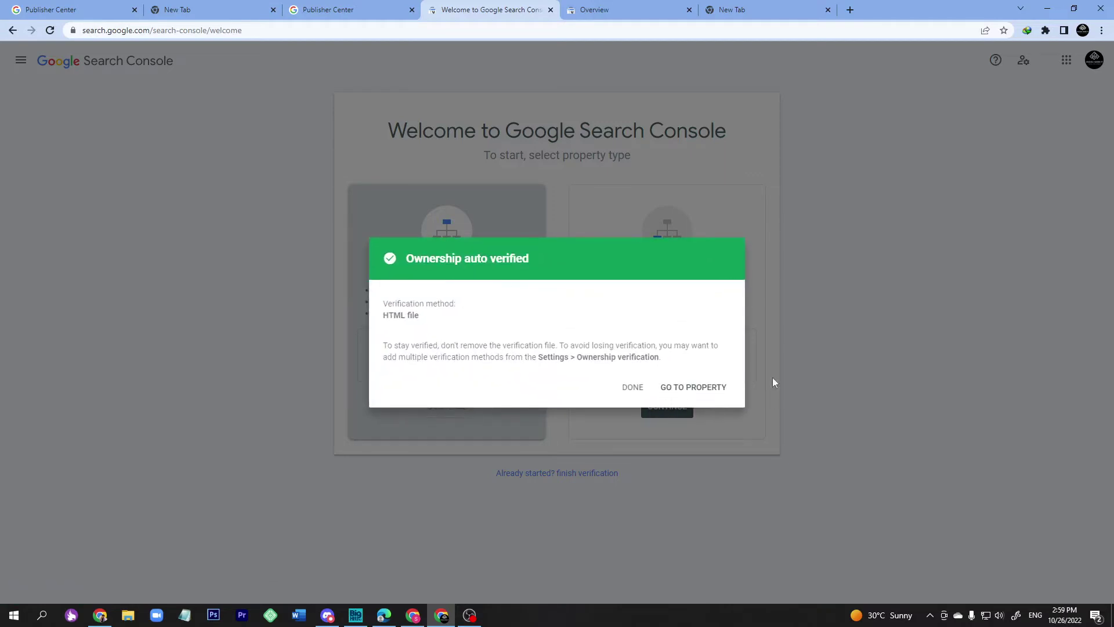
{"action": "left_click", "coordinate": [692, 393]}
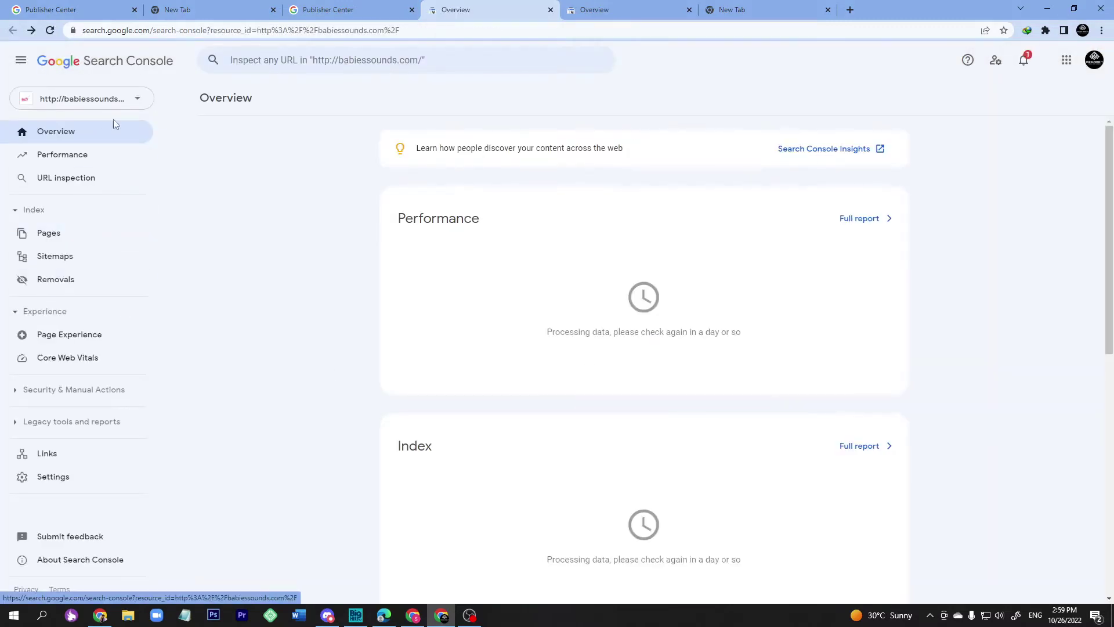
{"action": "left_click", "coordinate": [212, 7]}
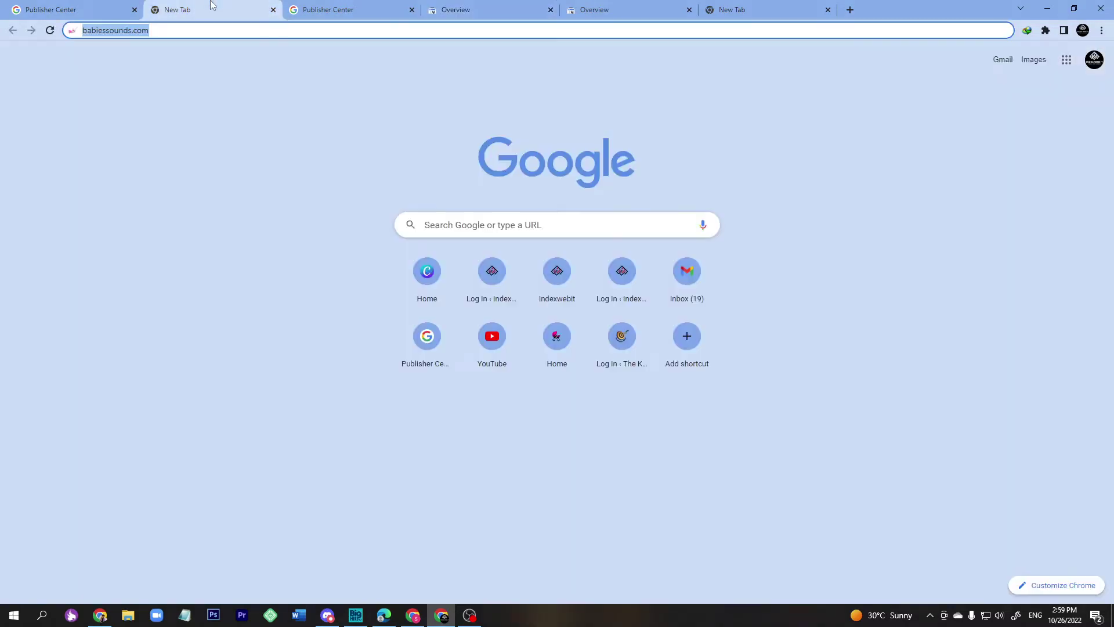
Back in Publisher Center, verify babiessounds.com via Search Console and open the Add contact dialog.
{"action": "left_click", "coordinate": [311, 6]}
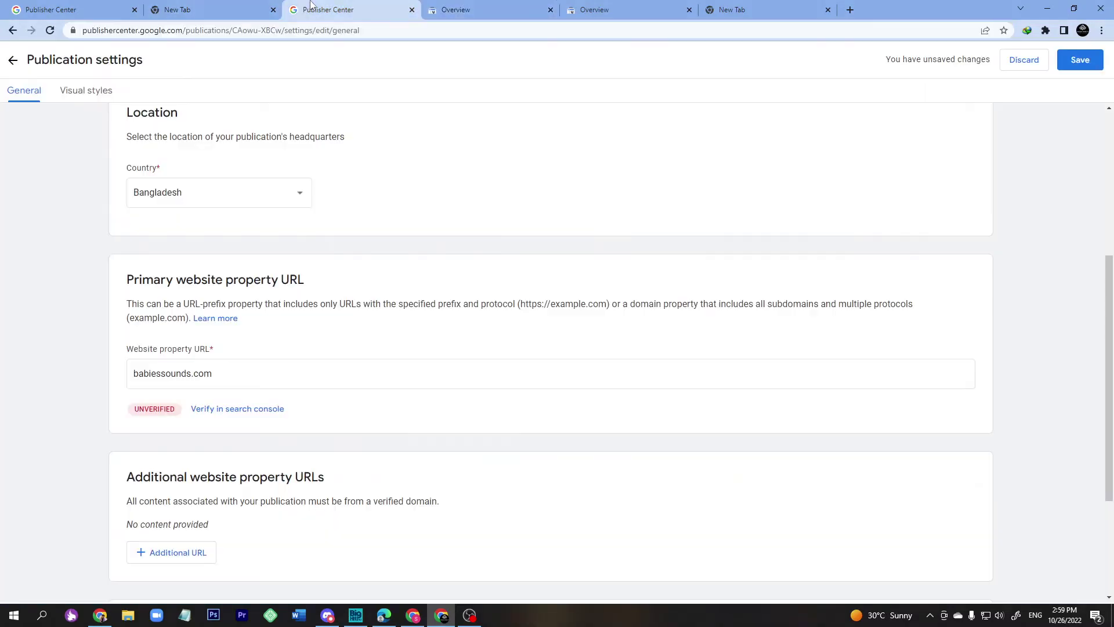
{"action": "left_click", "coordinate": [221, 414]}
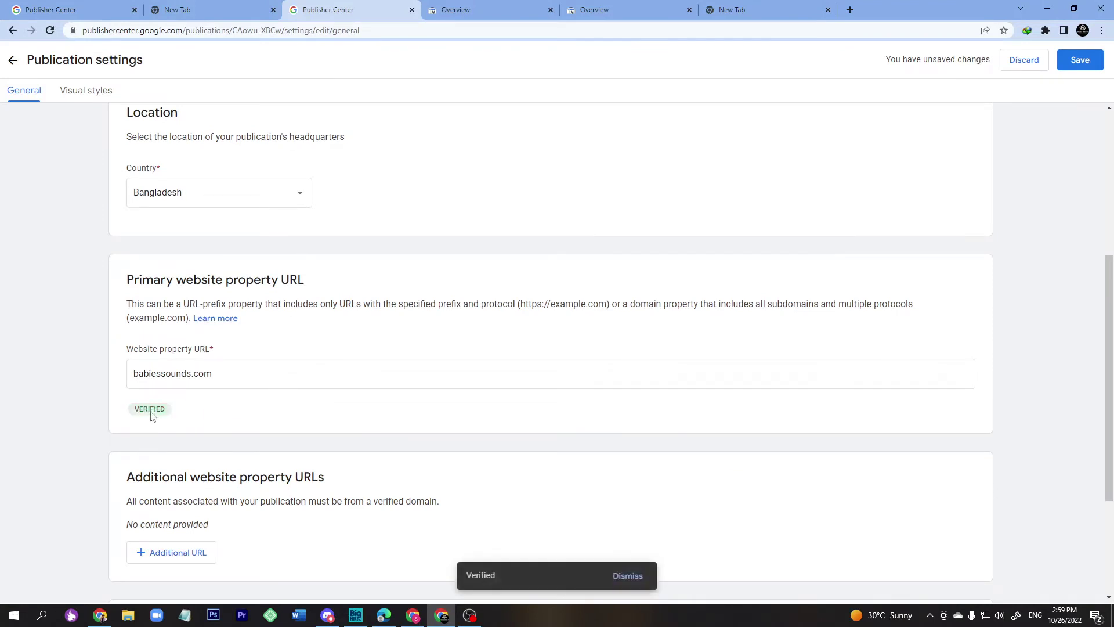
{"action": "scroll", "coordinate": [150, 415], "scroll_direction": "down", "scroll_amount": 3}
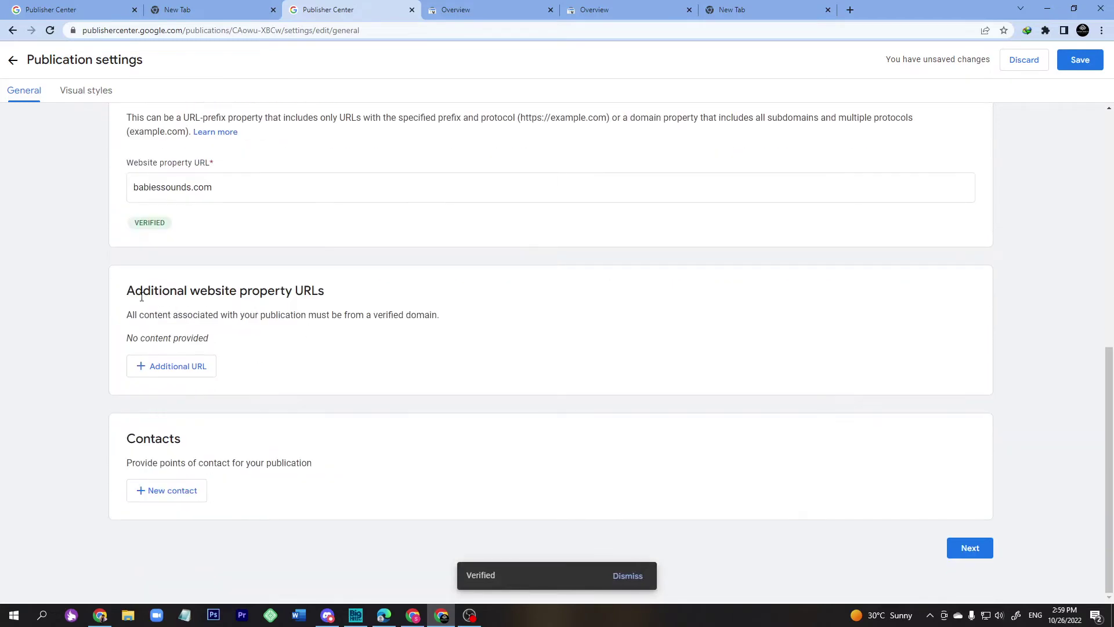
{"action": "left_click", "coordinate": [173, 495]}
Enter the contact's e-mail address and subscribe it to Technical issues notifications.
{"action": "left_click", "coordinate": [544, 335]}
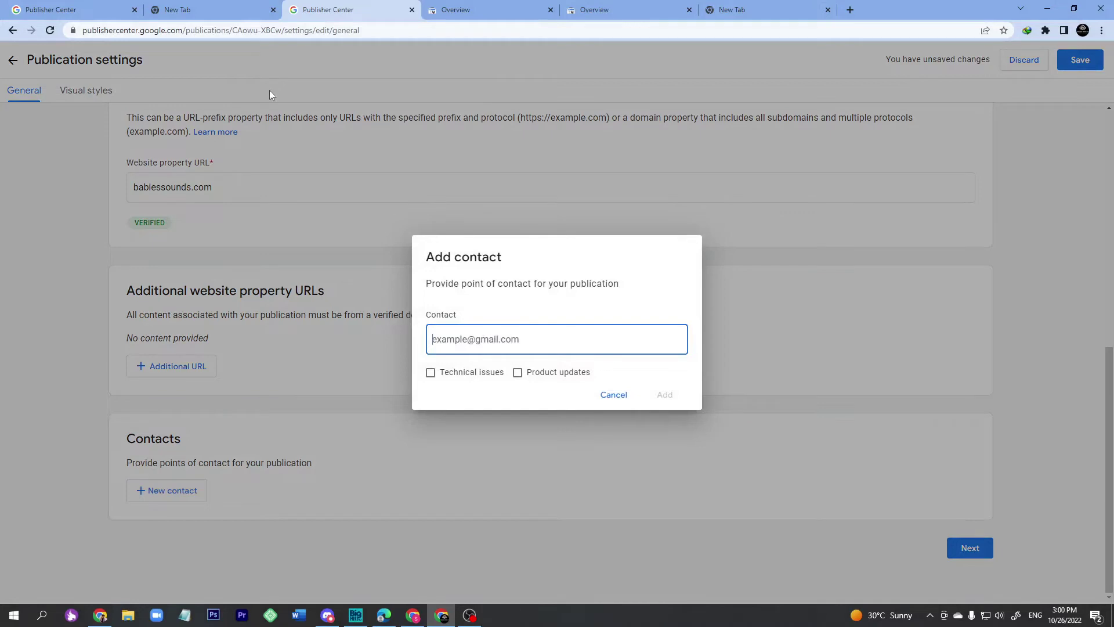
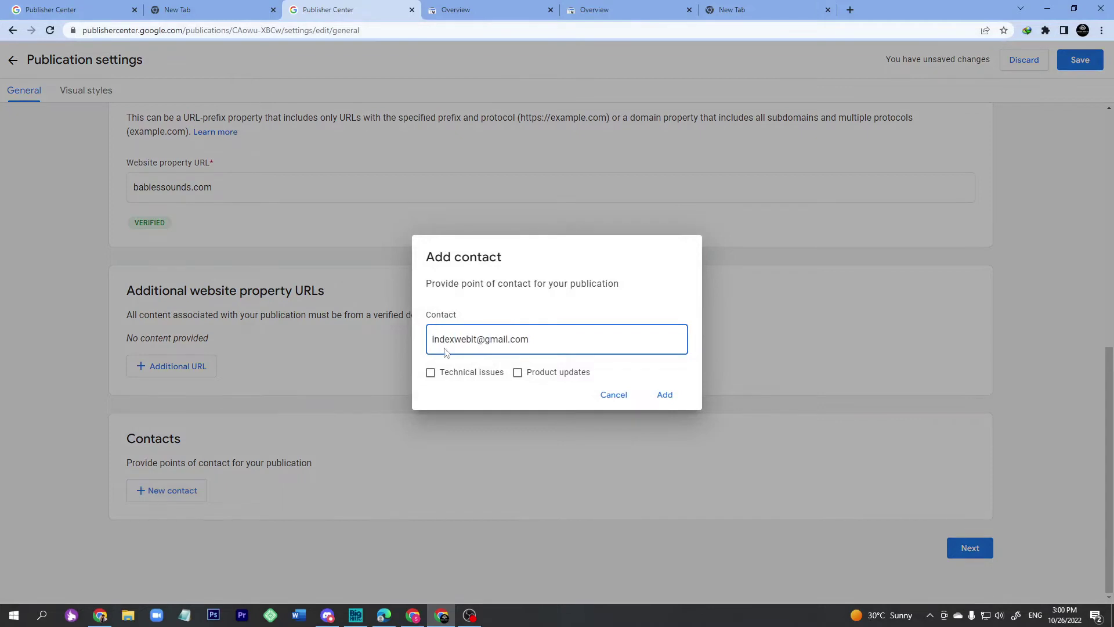
{"action": "left_click", "coordinate": [432, 375]}
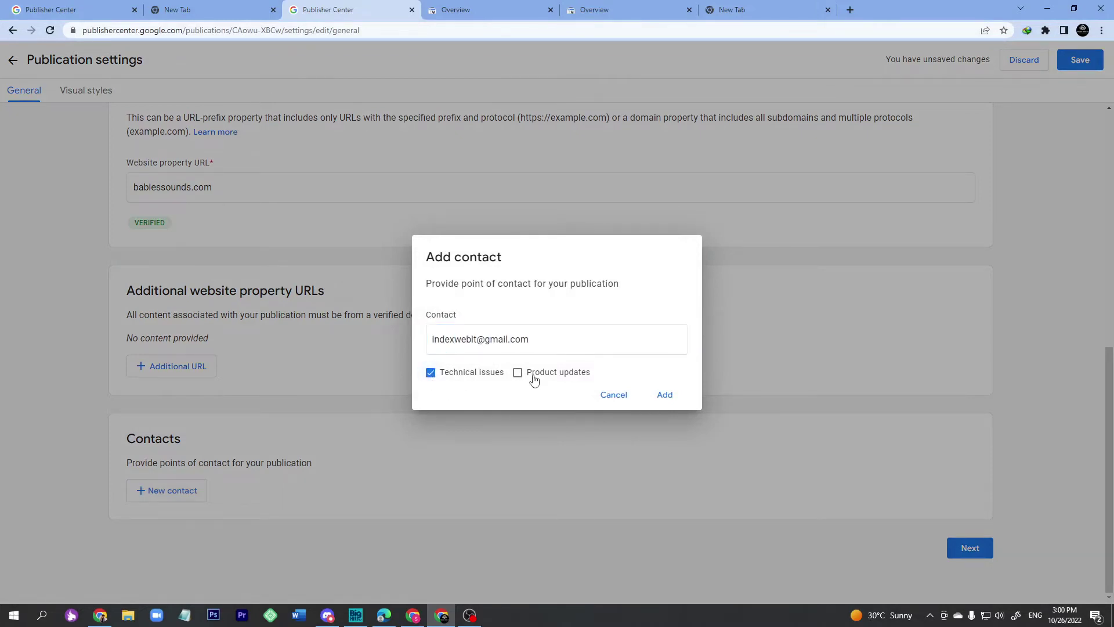
{"action": "left_click", "coordinate": [483, 342]}
{"action": "triple_click", "coordinate": [458, 341]}
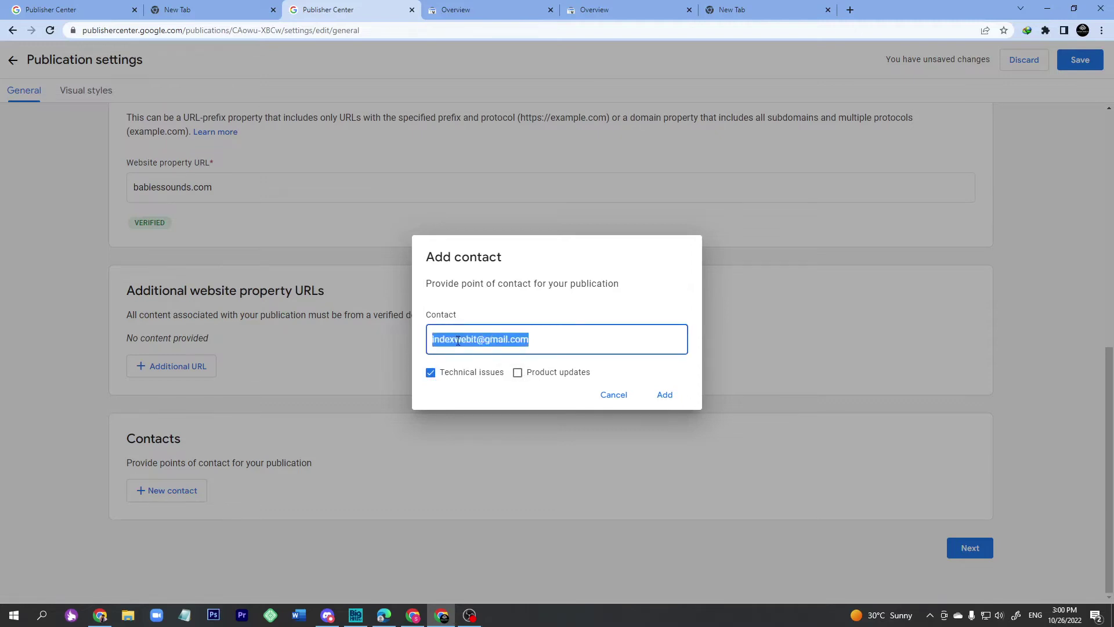
{"action": "left_click", "coordinate": [850, 10]}
{"action": "type", "text": "g"}
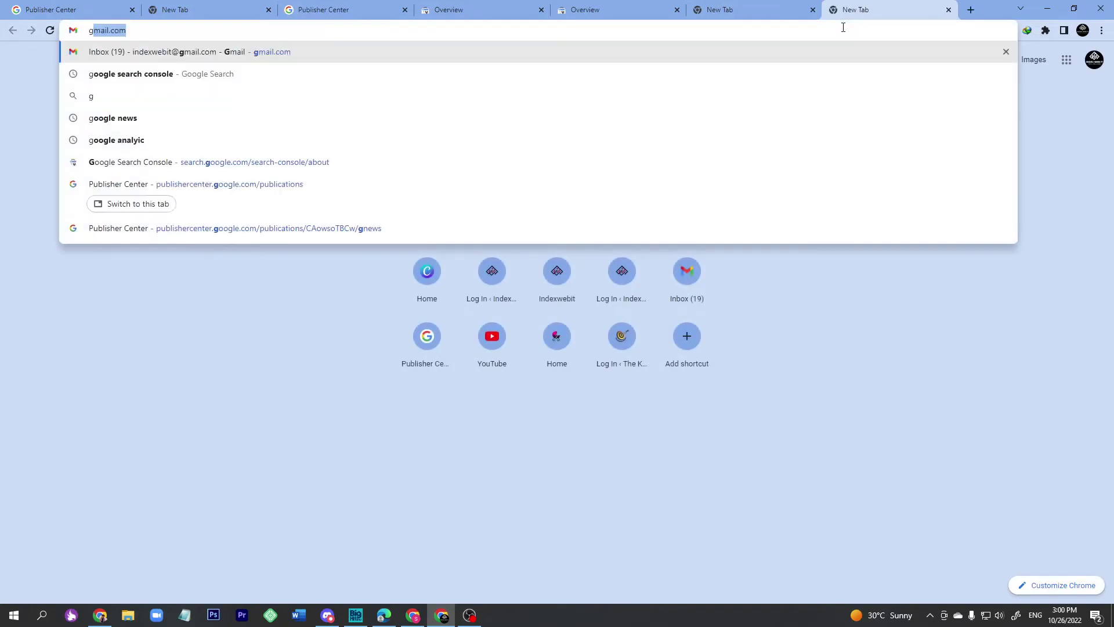
{"action": "key", "text": "Return"}
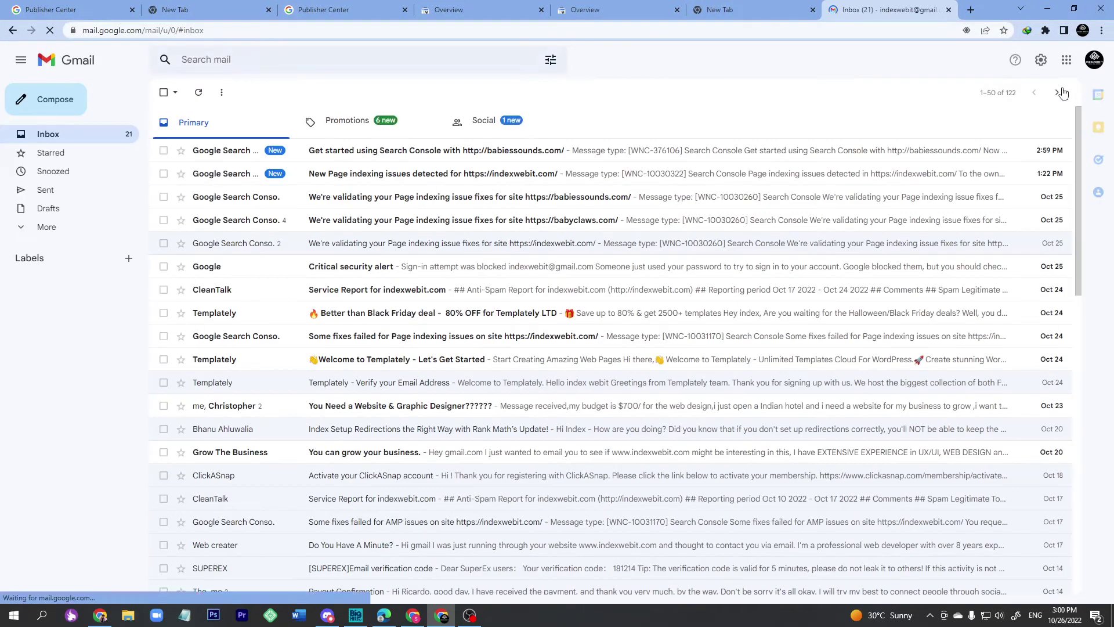
{"action": "left_click", "coordinate": [1095, 60]}
{"action": "triple_click", "coordinate": [1032, 163]}
{"action": "right_click", "coordinate": [1032, 163]}
{"action": "left_click", "coordinate": [940, 169]}
{"action": "left_click", "coordinate": [352, 10]}
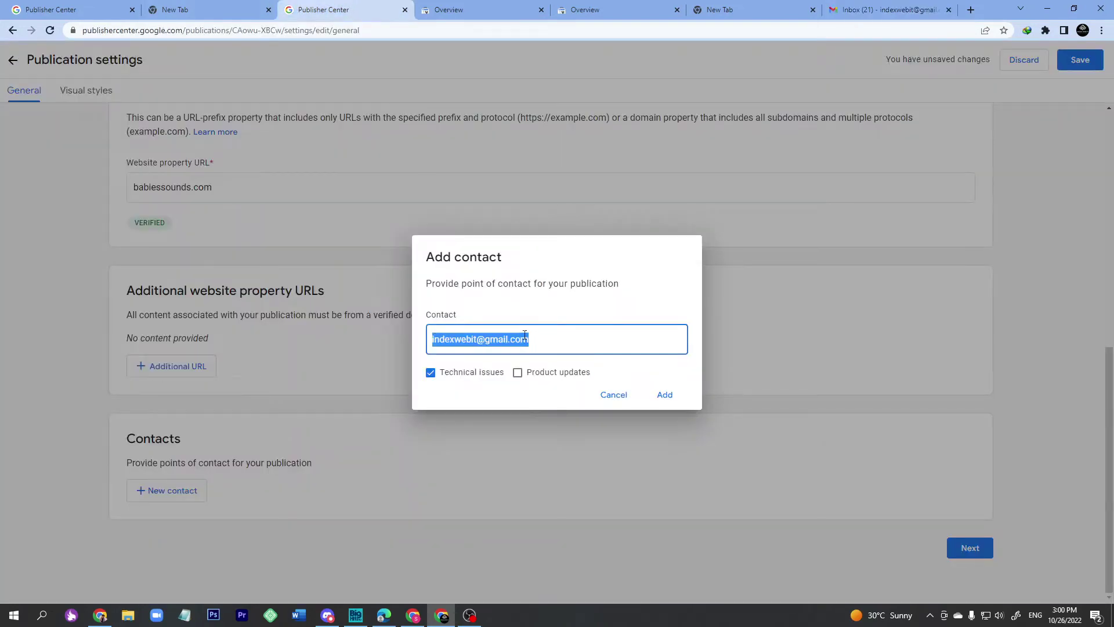
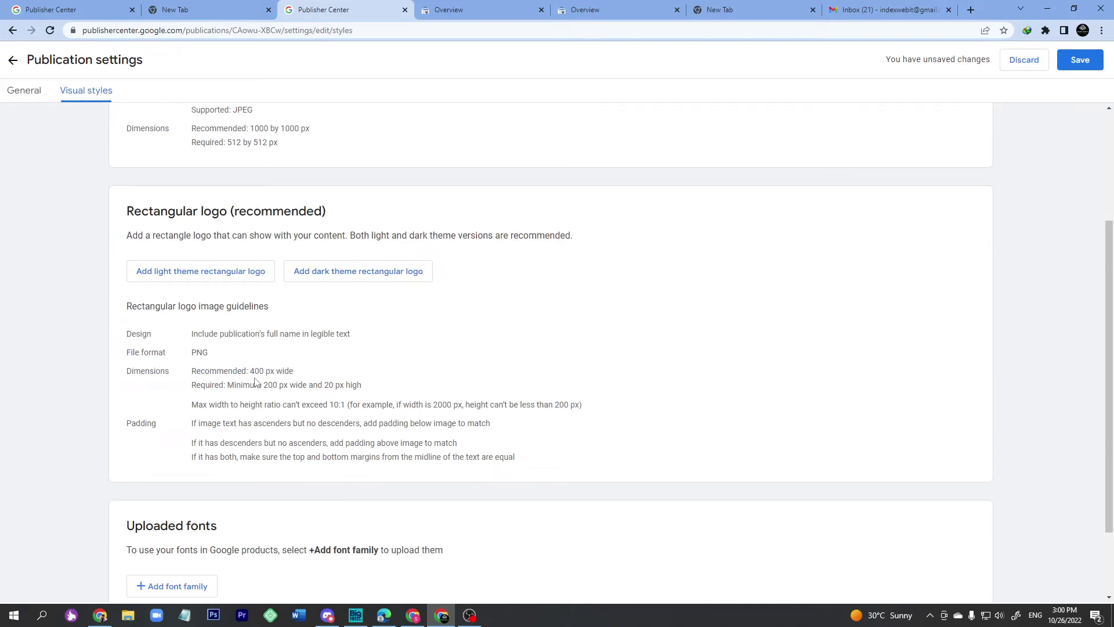
{"action": "left_click_drag", "start_coordinate": [264, 386], "coordinate": [278, 386]}
{"action": "left_click", "coordinate": [254, 374]}
{"action": "left_click_drag", "start_coordinate": [265, 386], "coordinate": [295, 386]}
{"action": "left_click", "coordinate": [323, 386]}
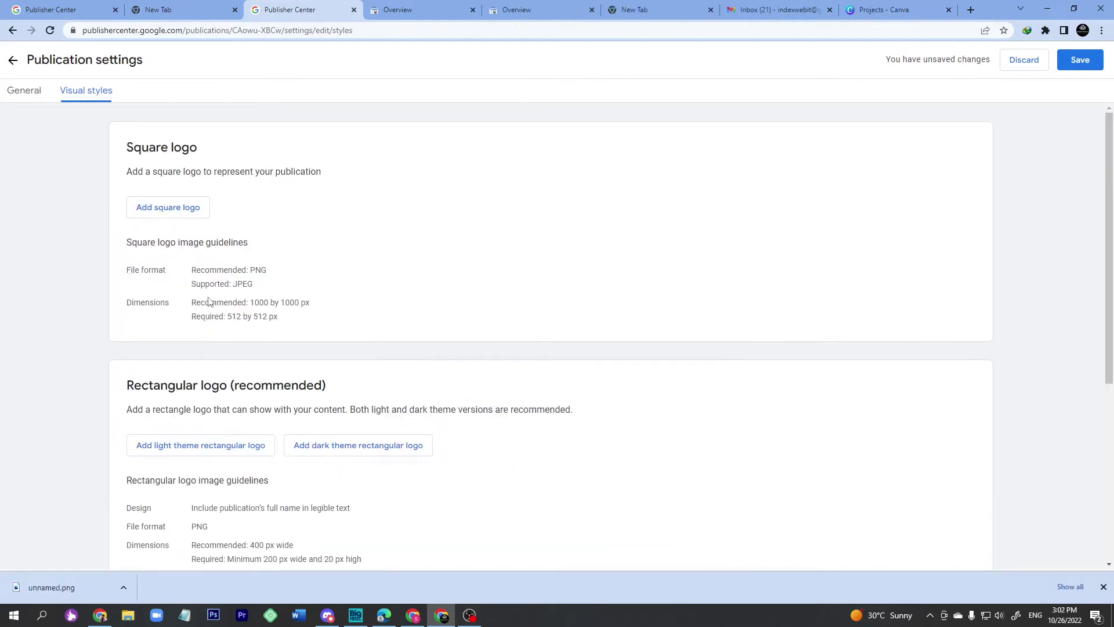
{"action": "left_click_drag", "start_coordinate": [252, 302], "coordinate": [267, 303]}
Rename 2.png in folder 512 to babiessounds.png and upload it as the square logo.
{"action": "left_click", "coordinate": [169, 215]}
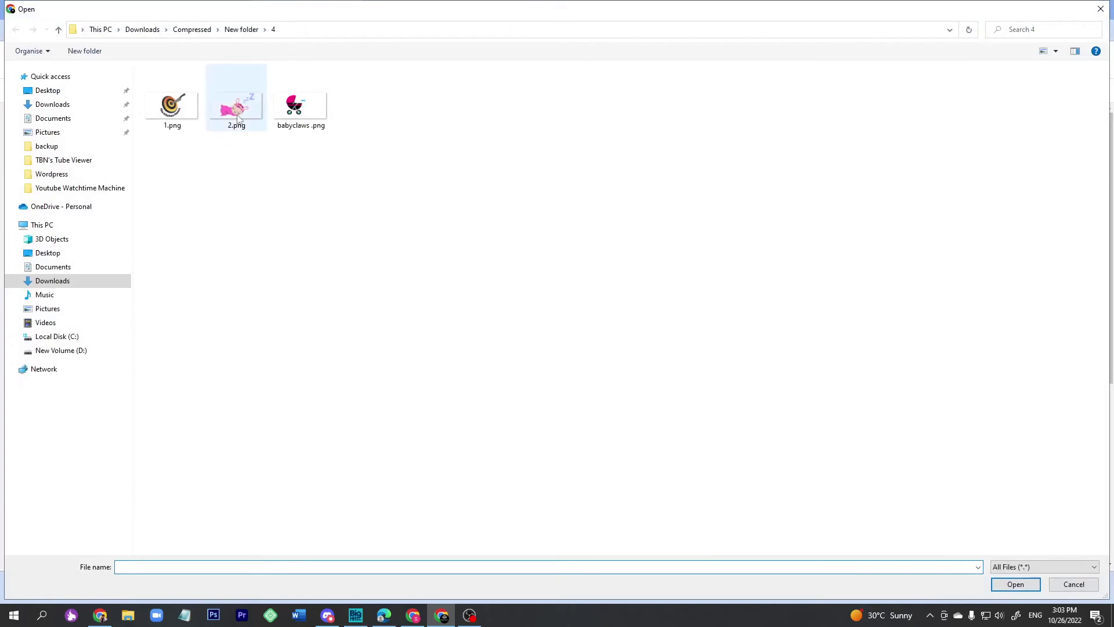
{"action": "left_click", "coordinate": [59, 29]}
{"action": "double_click", "coordinate": [237, 99]}
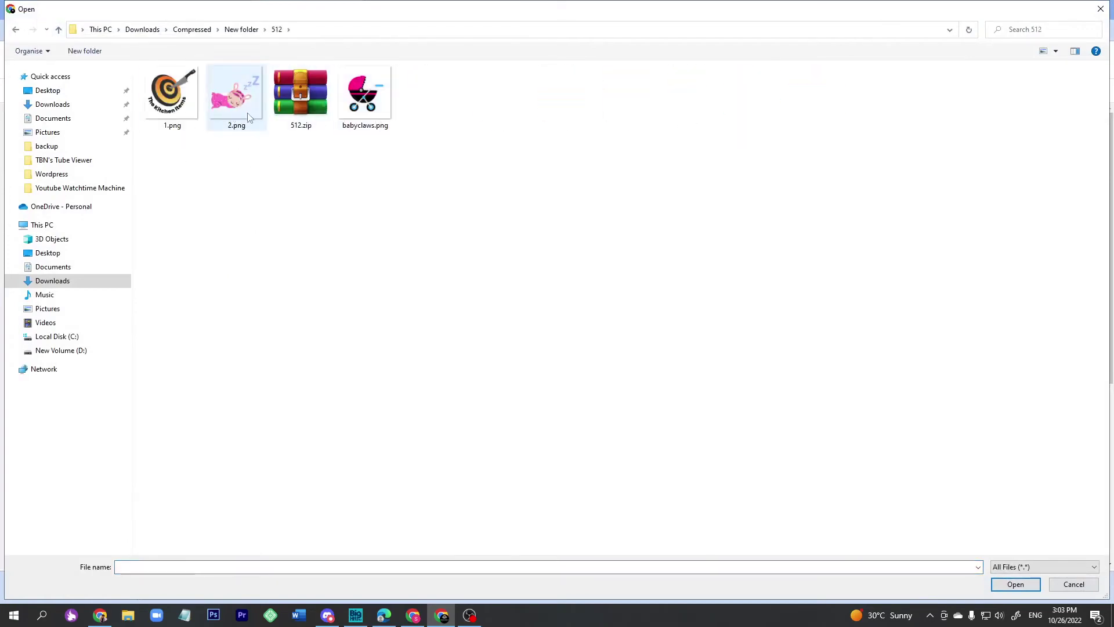
{"action": "left_click", "coordinate": [244, 116]}
{"action": "key", "text": "F2"}
{"action": "key", "text": "super+v"}
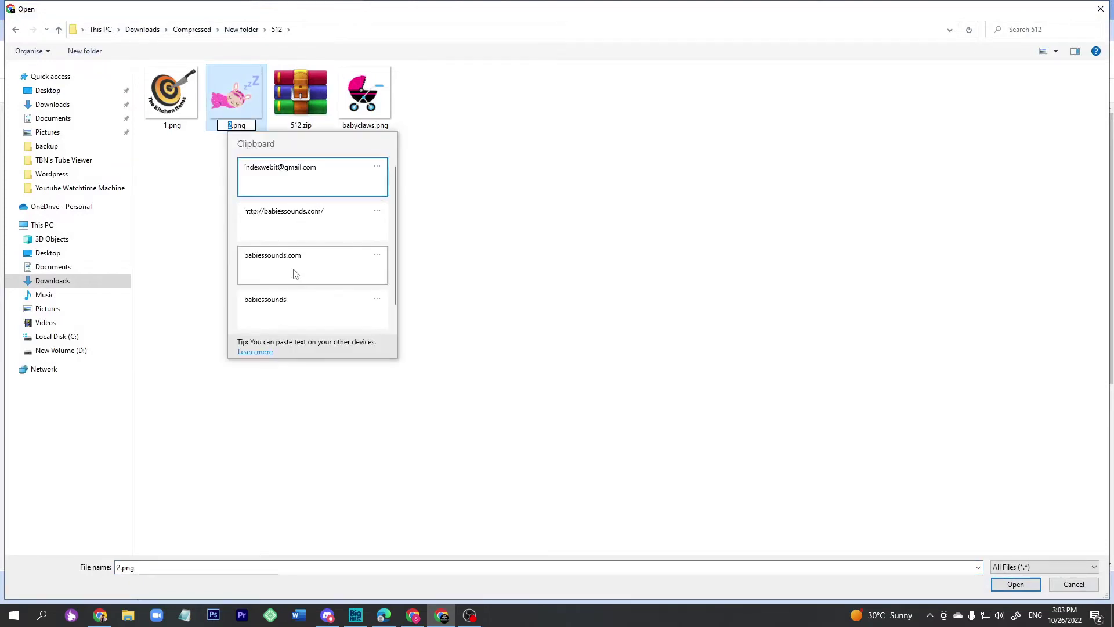
{"action": "left_click", "coordinate": [296, 269]}
{"action": "key", "text": "BackSpace"}
{"action": "key", "text": "BackSpace"}
{"action": "key", "text": "BackSpace"}
{"action": "key", "text": "BackSpace"}
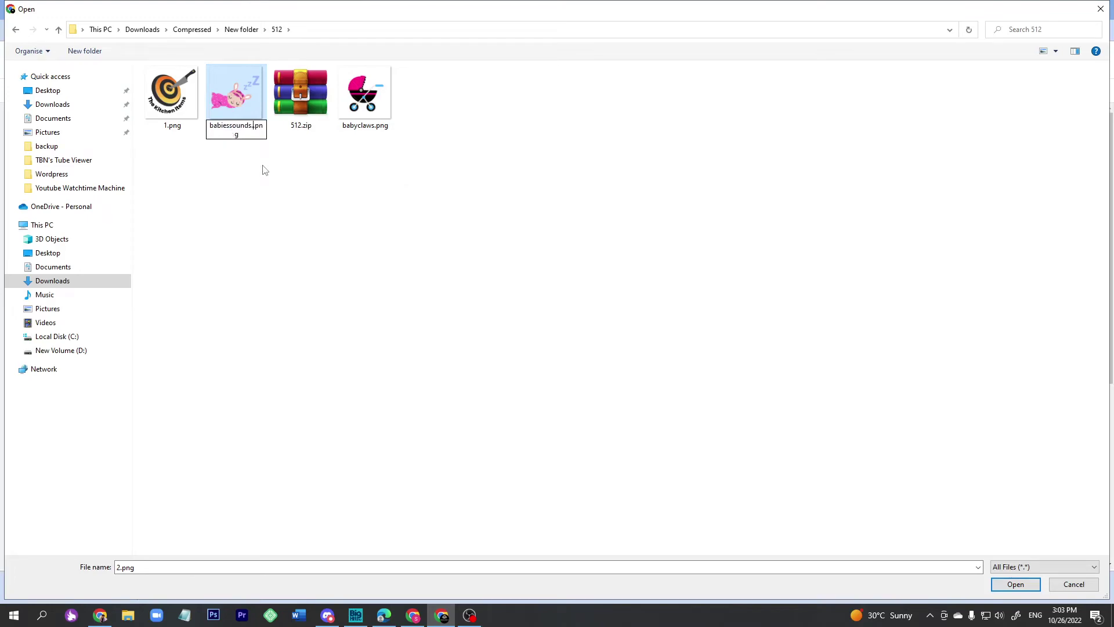
{"action": "left_click", "coordinate": [260, 183]}
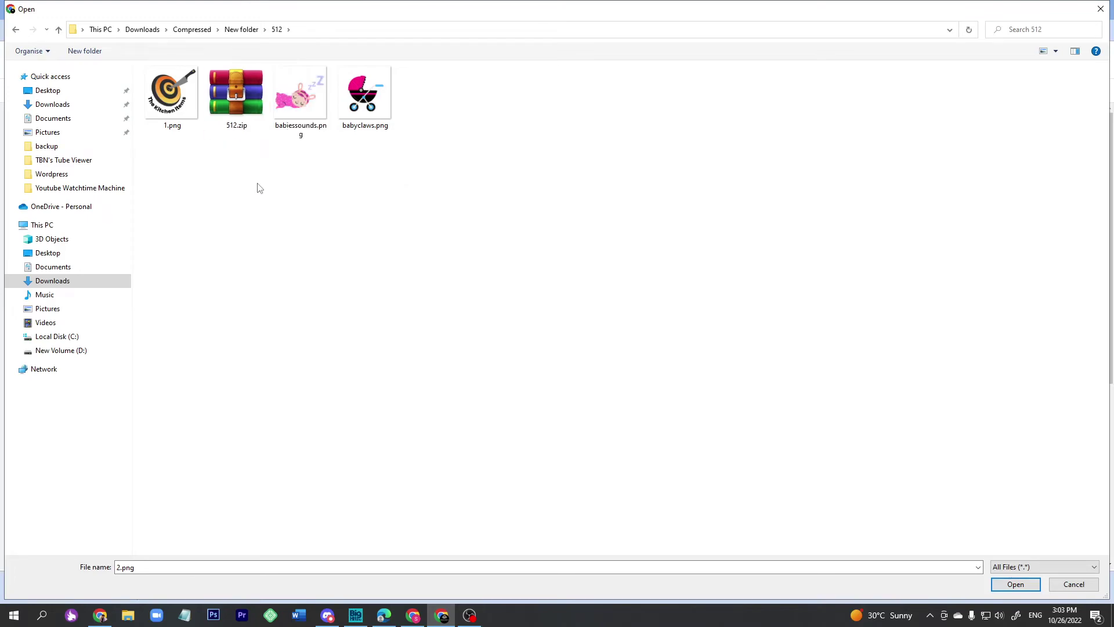
{"action": "left_click", "coordinate": [305, 104]}
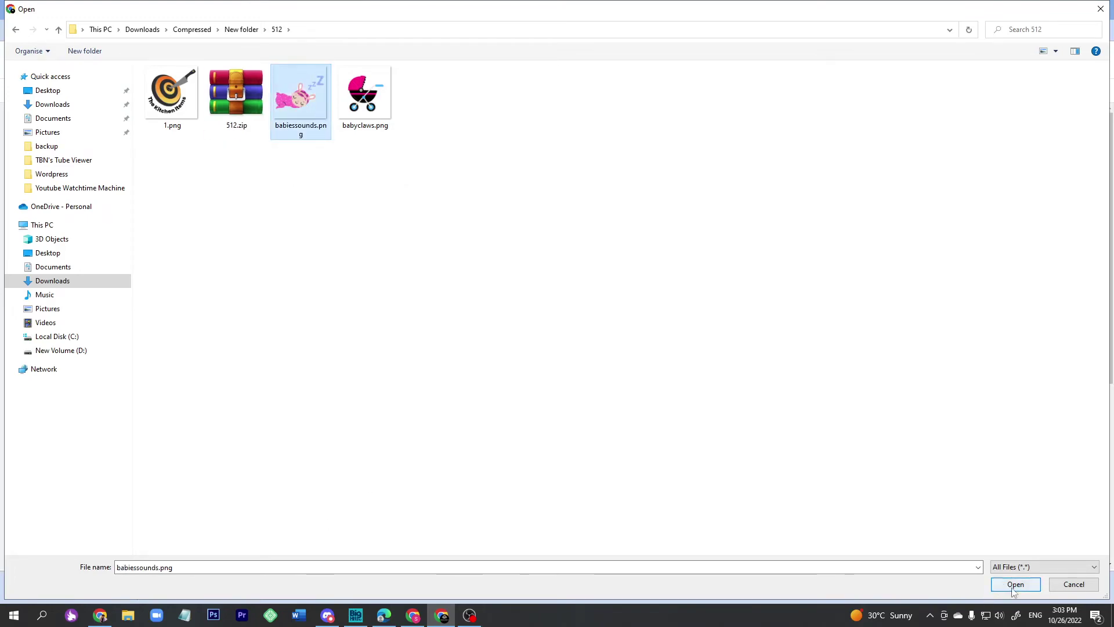
{"action": "left_click", "coordinate": [998, 585]}
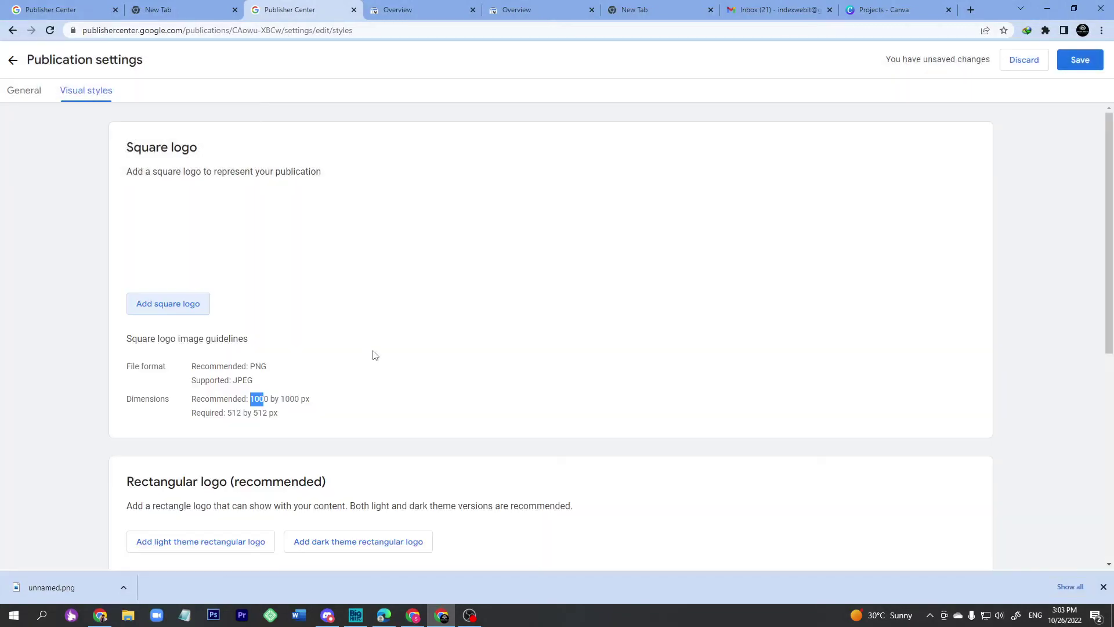
Rename 2.png in folder 4 to babiessounds.png and upload it as the light-theme rectangular logo.
{"action": "scroll", "coordinate": [268, 309], "scroll_direction": "down", "scroll_amount": 5}
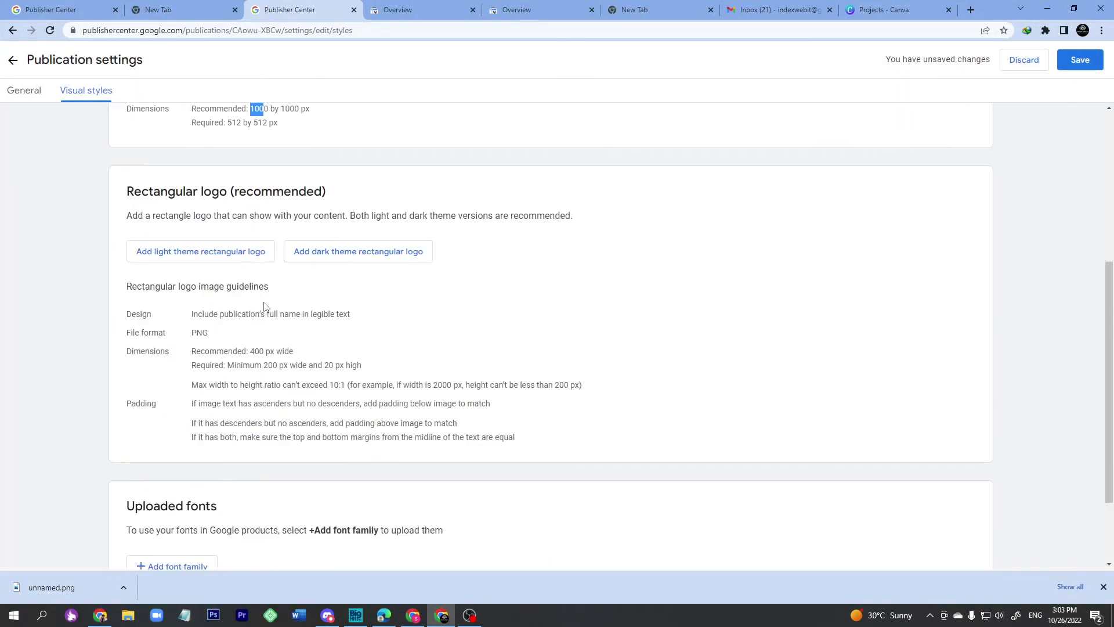
{"action": "left_click", "coordinate": [232, 262]}
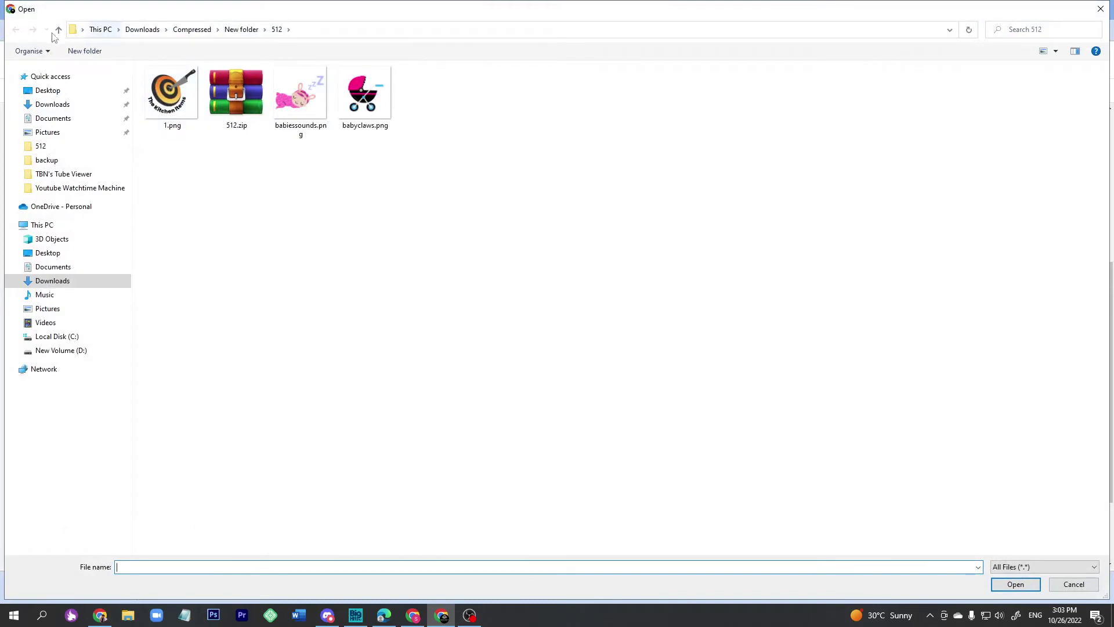
{"action": "left_click", "coordinate": [58, 30]}
{"action": "double_click", "coordinate": [236, 93]}
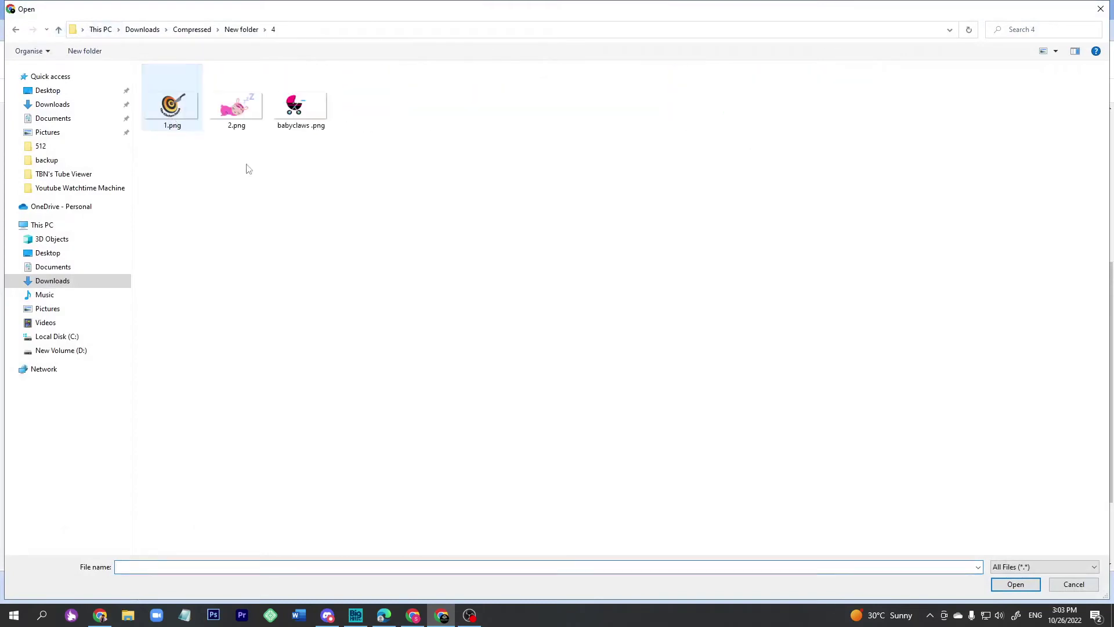
{"action": "left_click", "coordinate": [238, 125]}
{"action": "left_click", "coordinate": [239, 125]}
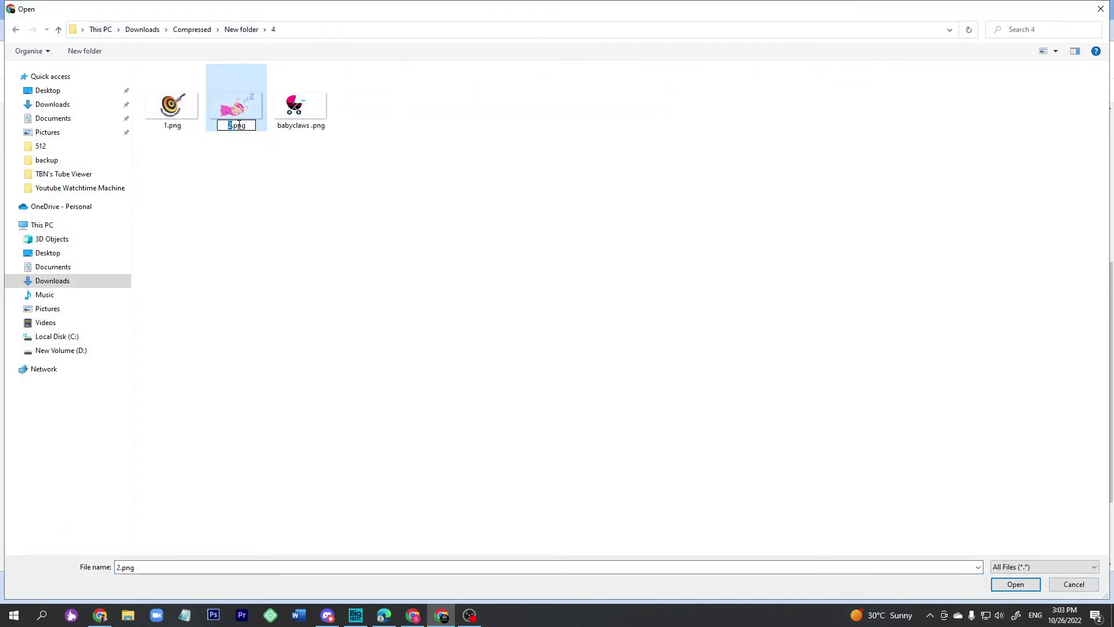
{"action": "type", "text": "babiessounds.com"}
{"action": "key", "text": "BackSpace"}
{"action": "key", "text": "BackSpace"}
{"action": "key", "text": "BackSpace"}
{"action": "key", "text": "BackSpace"}
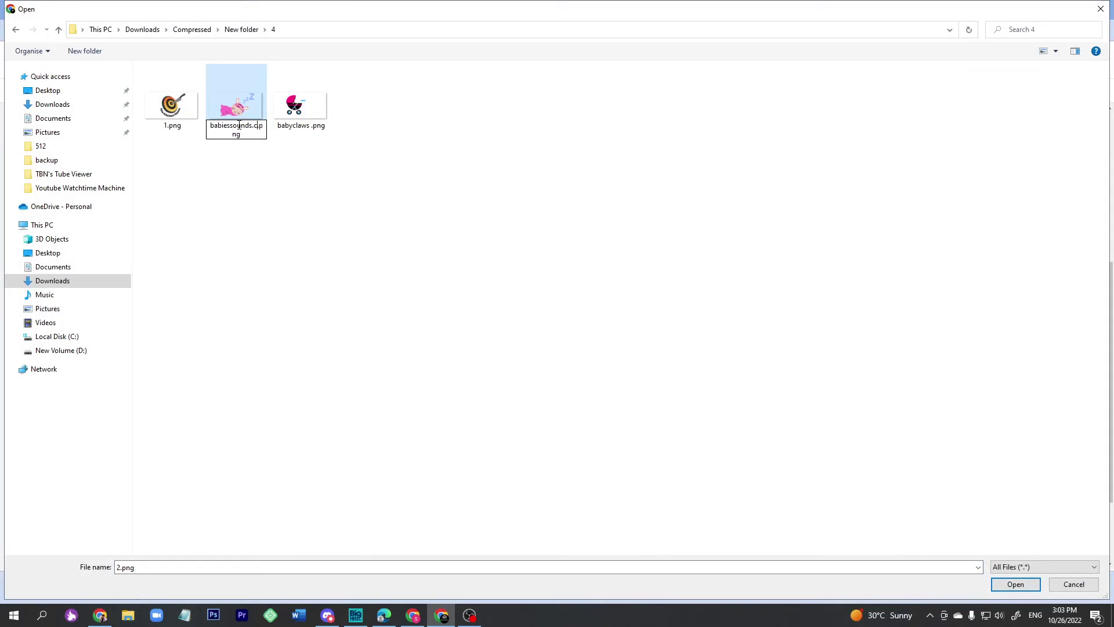
{"action": "key", "text": "Return"}
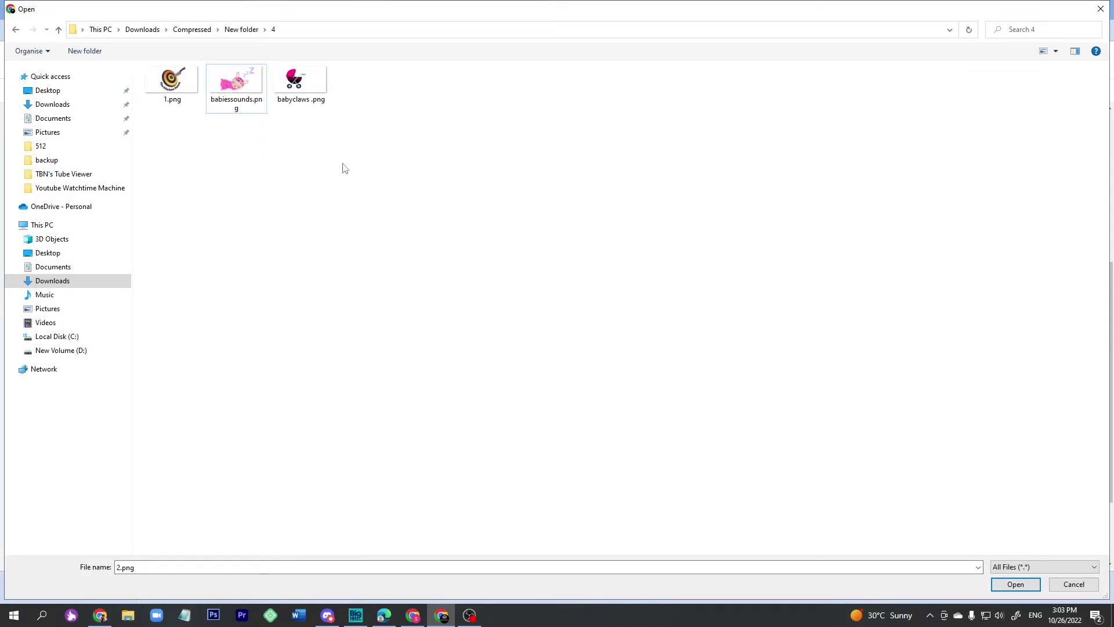
{"action": "left_click", "coordinate": [235, 93]}
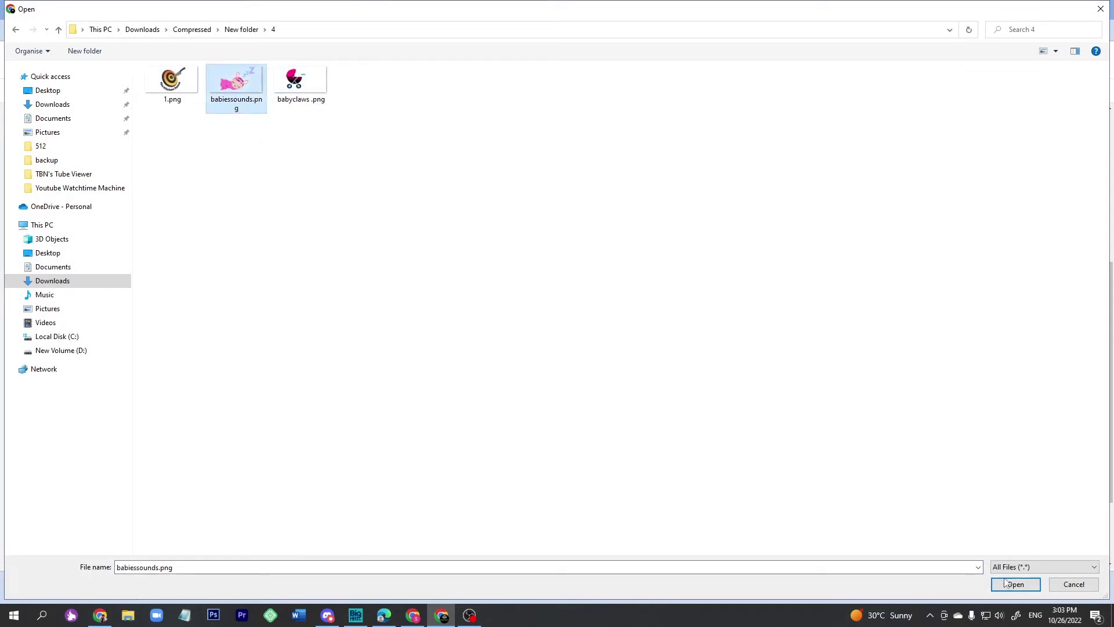
{"action": "left_click", "coordinate": [1016, 583]}
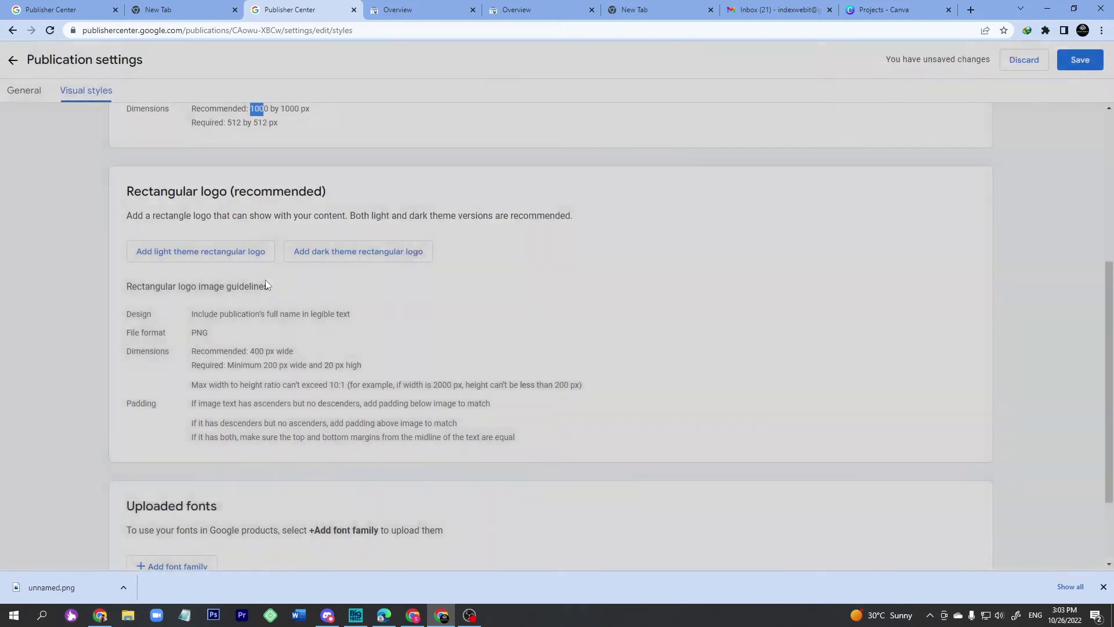
Save the logo settings and return to the babiessounds publication overview.
{"action": "scroll", "coordinate": [267, 290], "scroll_direction": "down", "scroll_amount": 2}
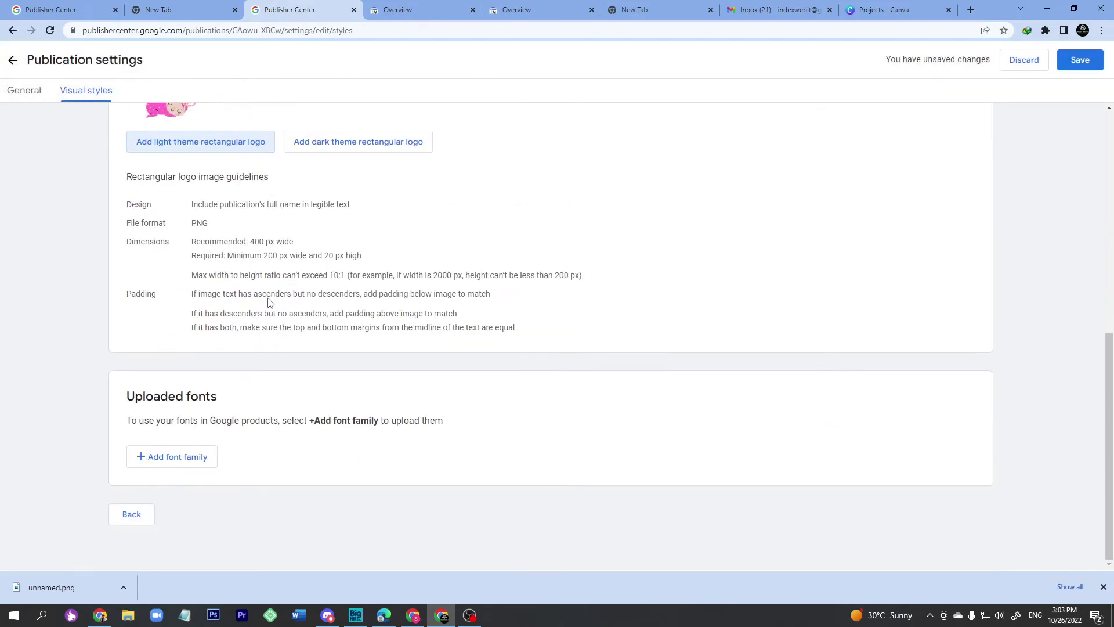
{"action": "scroll", "coordinate": [232, 484], "scroll_direction": "up", "scroll_amount": 5}
{"action": "left_click", "coordinate": [1079, 60]}
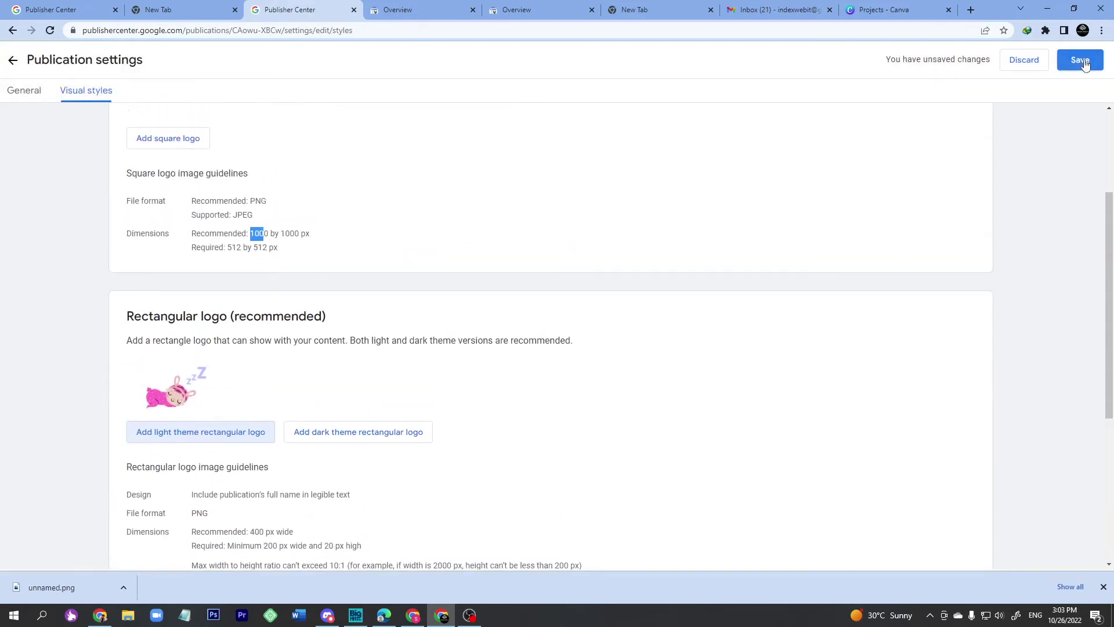
{"action": "scroll", "coordinate": [468, 246], "scroll_direction": "down", "scroll_amount": 5}
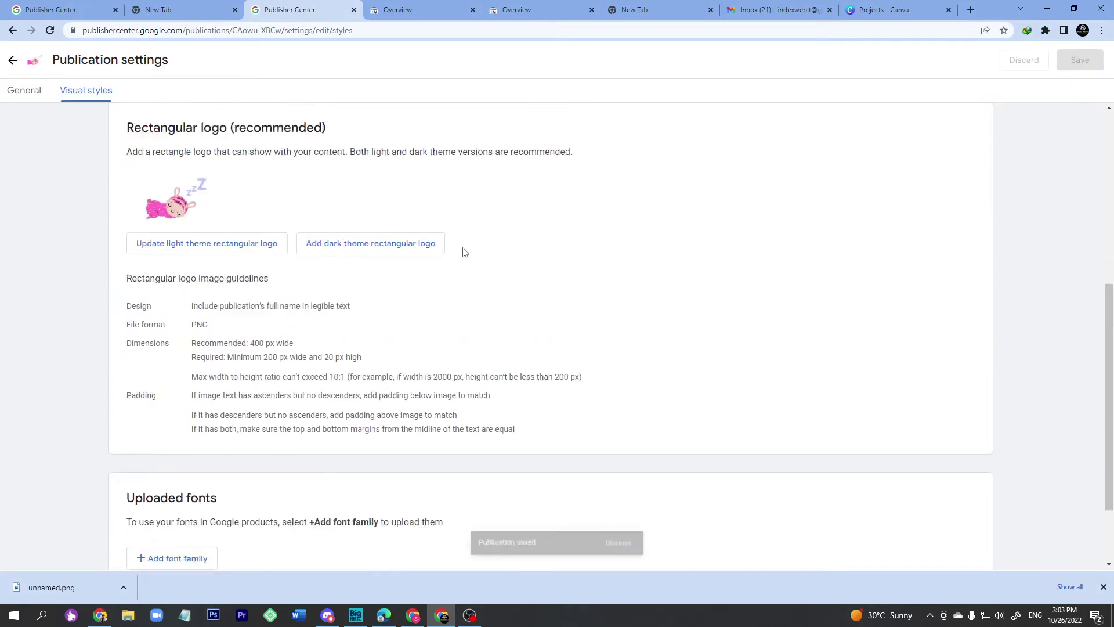
{"action": "left_click", "coordinate": [131, 516]}
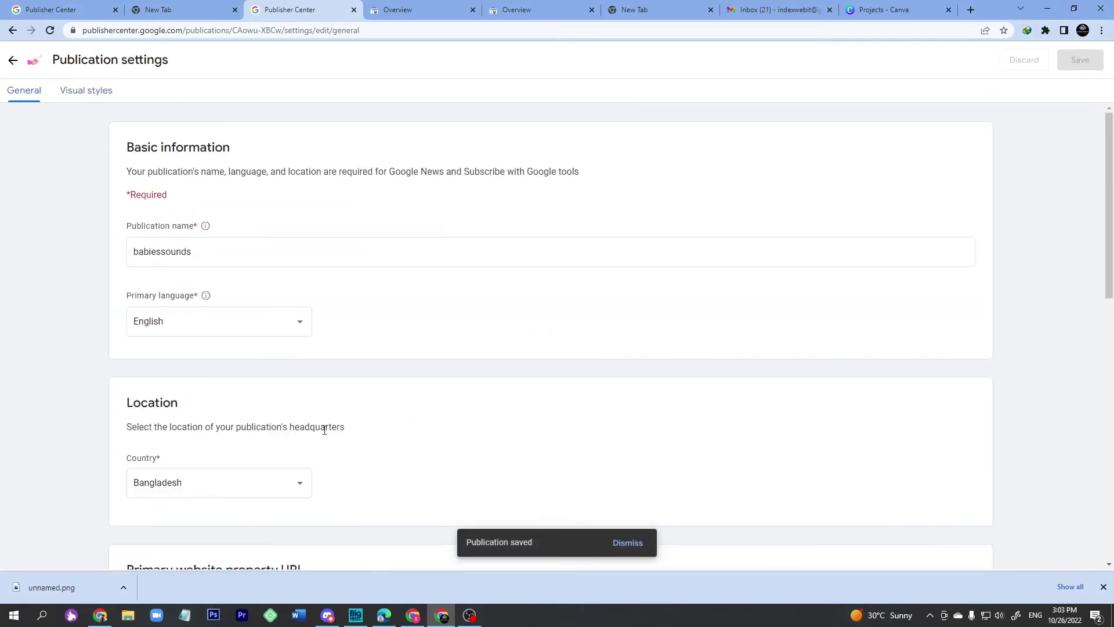
{"action": "left_click", "coordinate": [15, 60]}
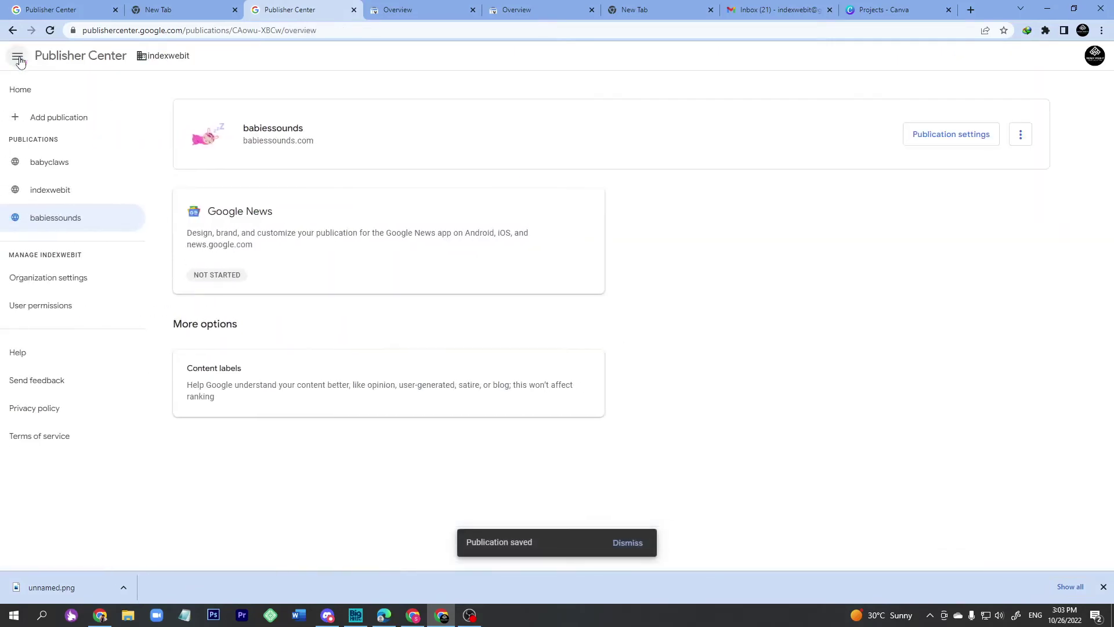
In the Google News setup, set the publication category to Health & Fitness.
{"action": "left_click", "coordinate": [255, 226]}
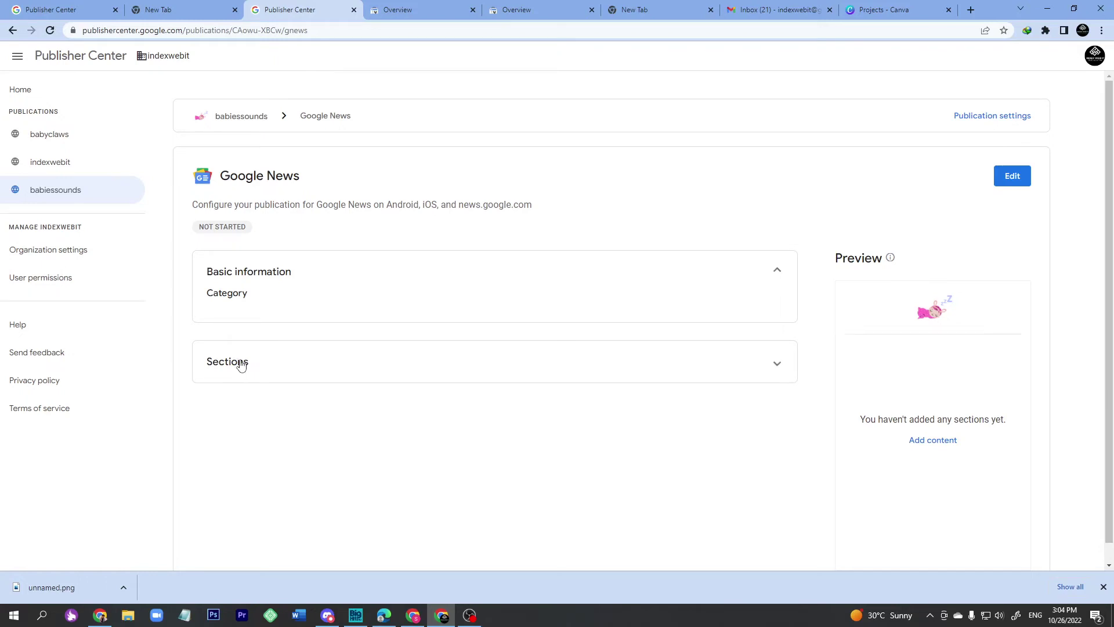
{"action": "scroll", "coordinate": [268, 305], "scroll_direction": "down", "scroll_amount": 1}
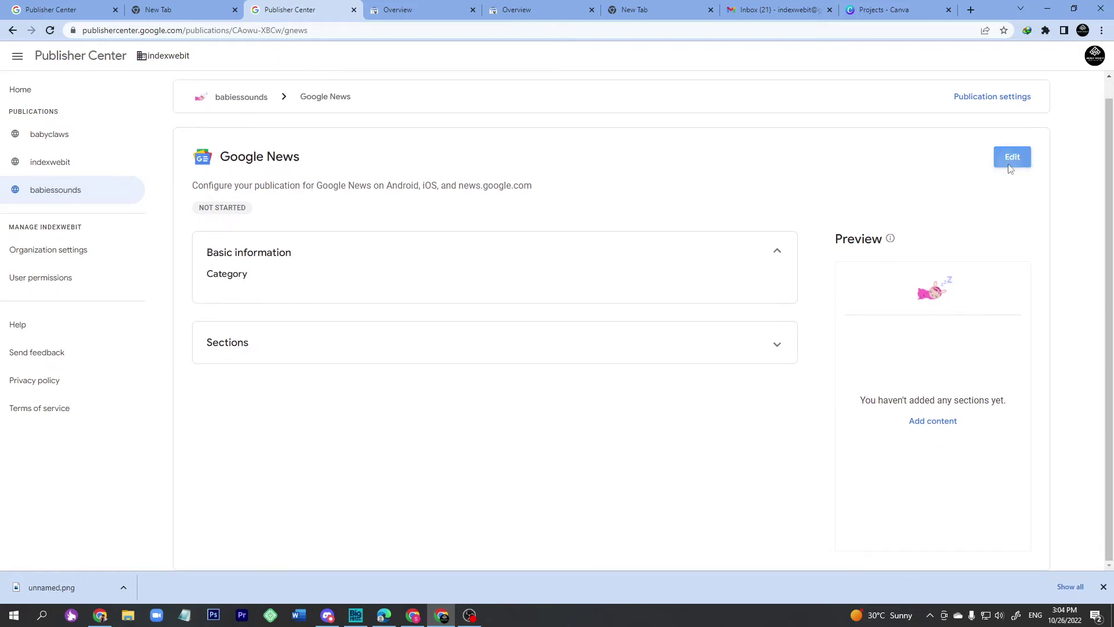
{"action": "left_click", "coordinate": [1011, 157]}
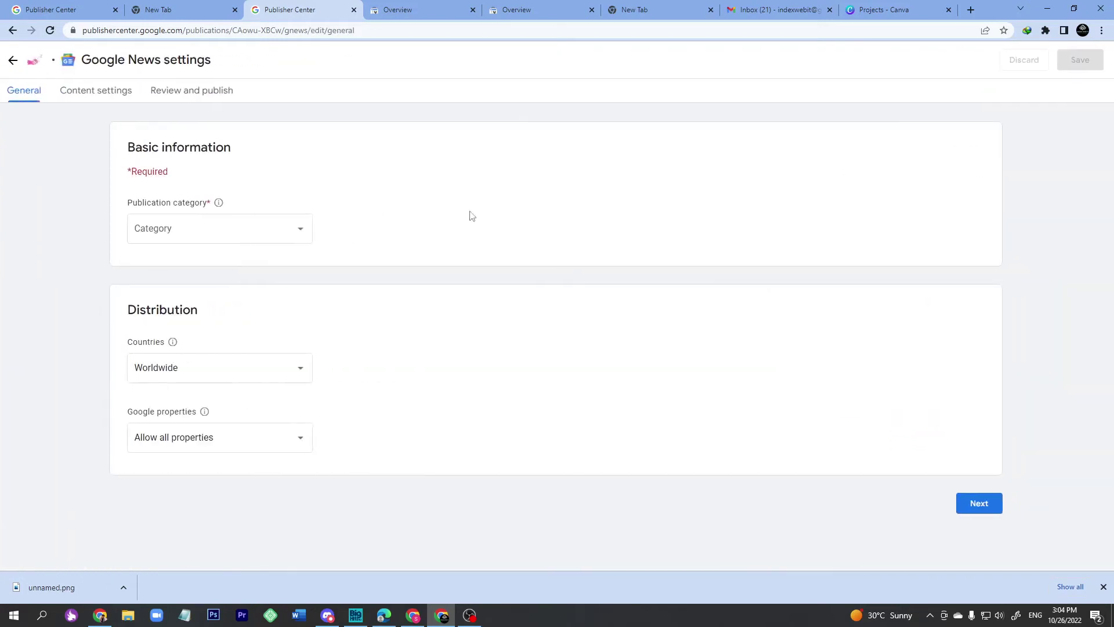
{"action": "left_click", "coordinate": [205, 234]}
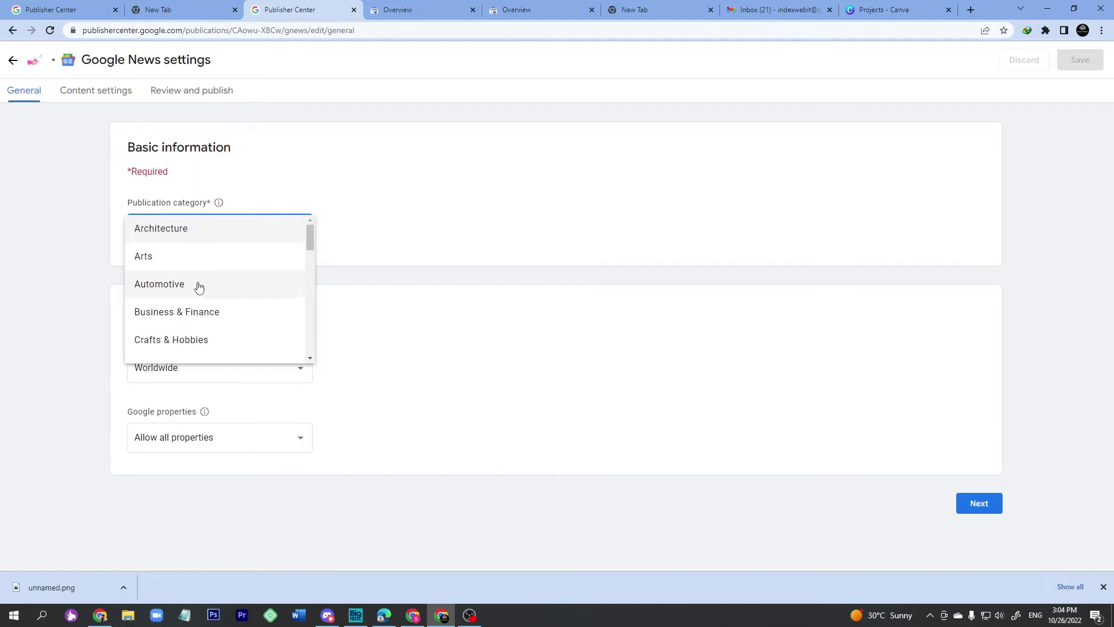
{"action": "scroll", "coordinate": [224, 281], "scroll_direction": "down", "scroll_amount": 2}
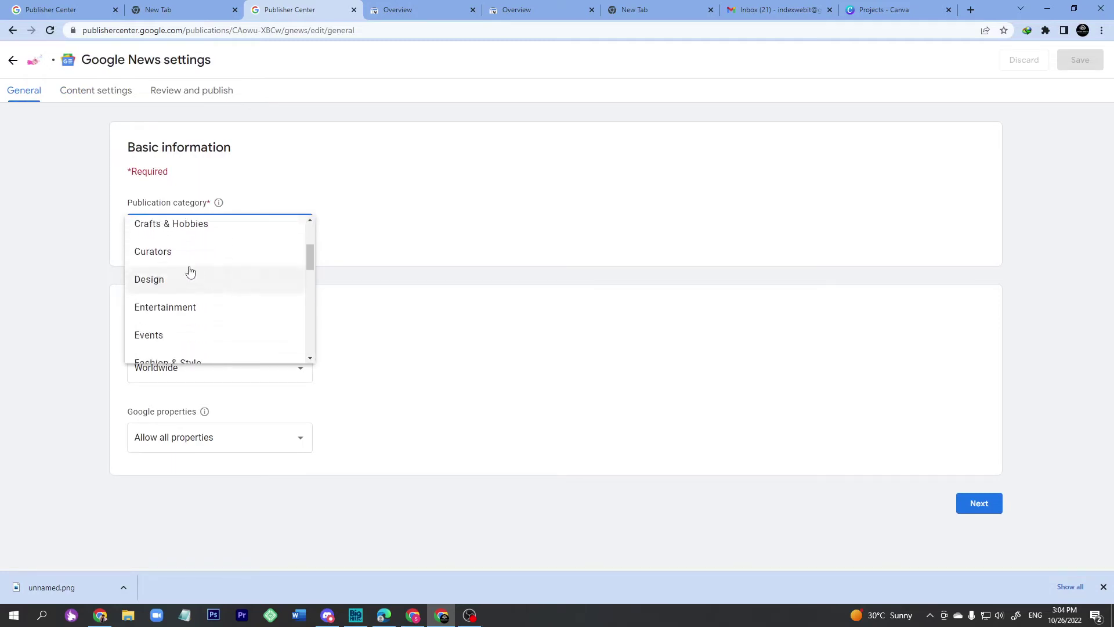
{"action": "scroll", "coordinate": [185, 277], "scroll_direction": "down", "scroll_amount": 2}
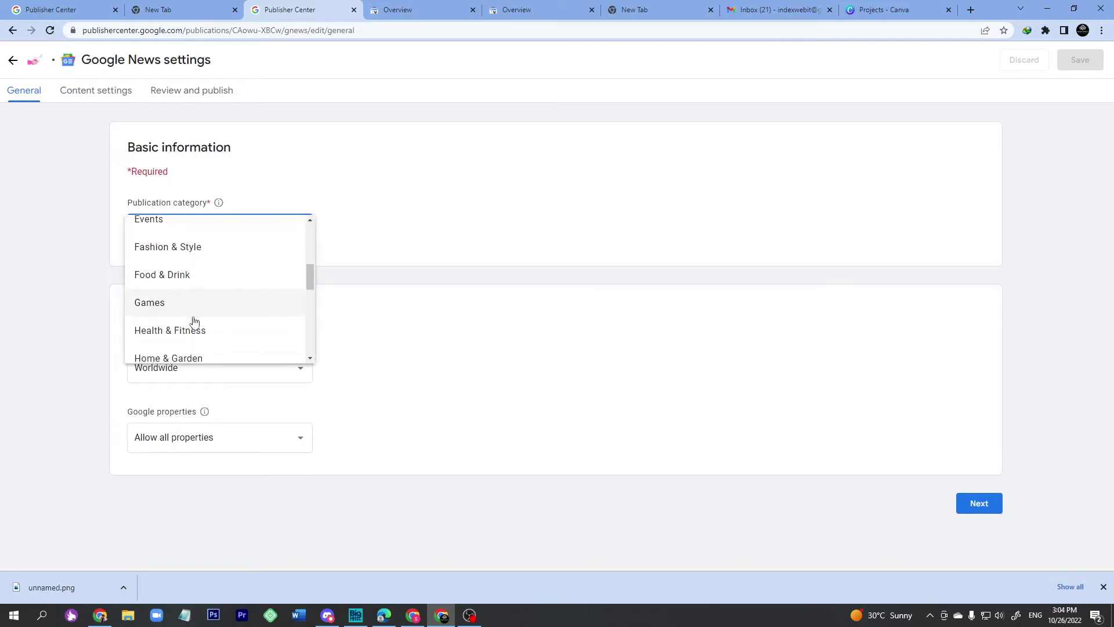
{"action": "left_click", "coordinate": [193, 331]}
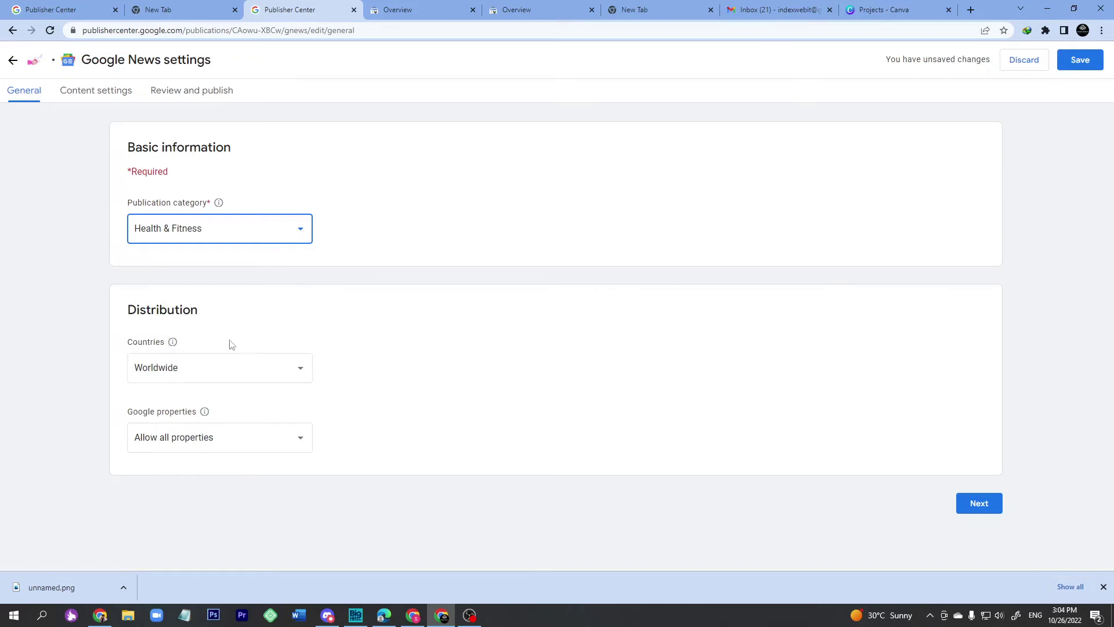
Continue to content settings, begin a new feed-based section, and open a blank tab.
{"action": "left_click", "coordinate": [972, 506]}
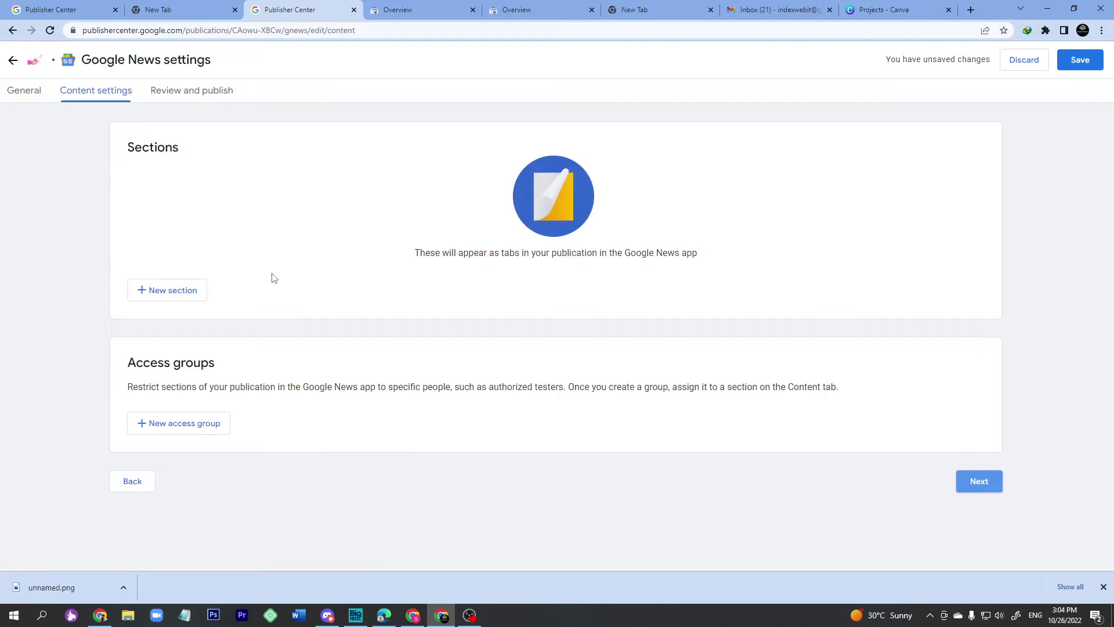
{"action": "left_click", "coordinate": [166, 300]}
{"action": "left_click", "coordinate": [169, 320]}
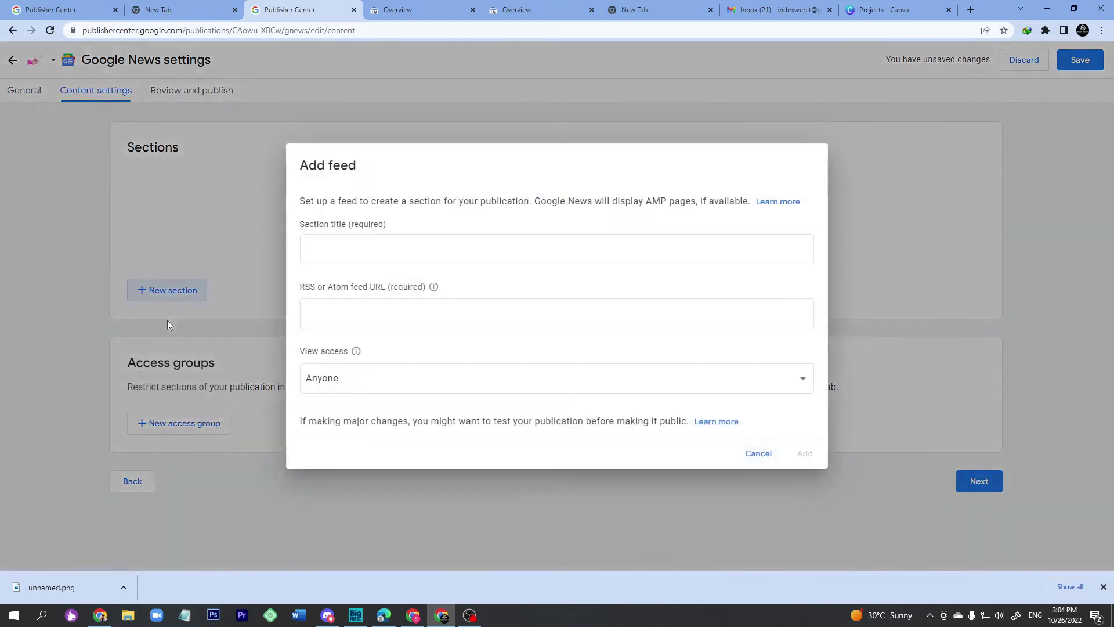
{"action": "left_click", "coordinate": [389, 249]}
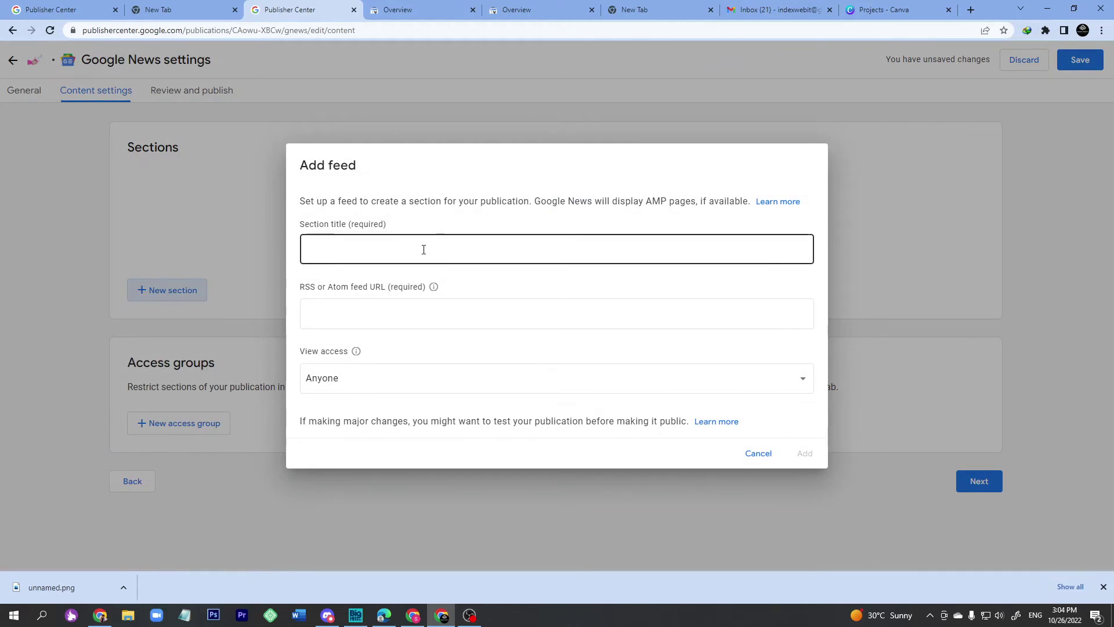
{"action": "left_click", "coordinate": [971, 9]}
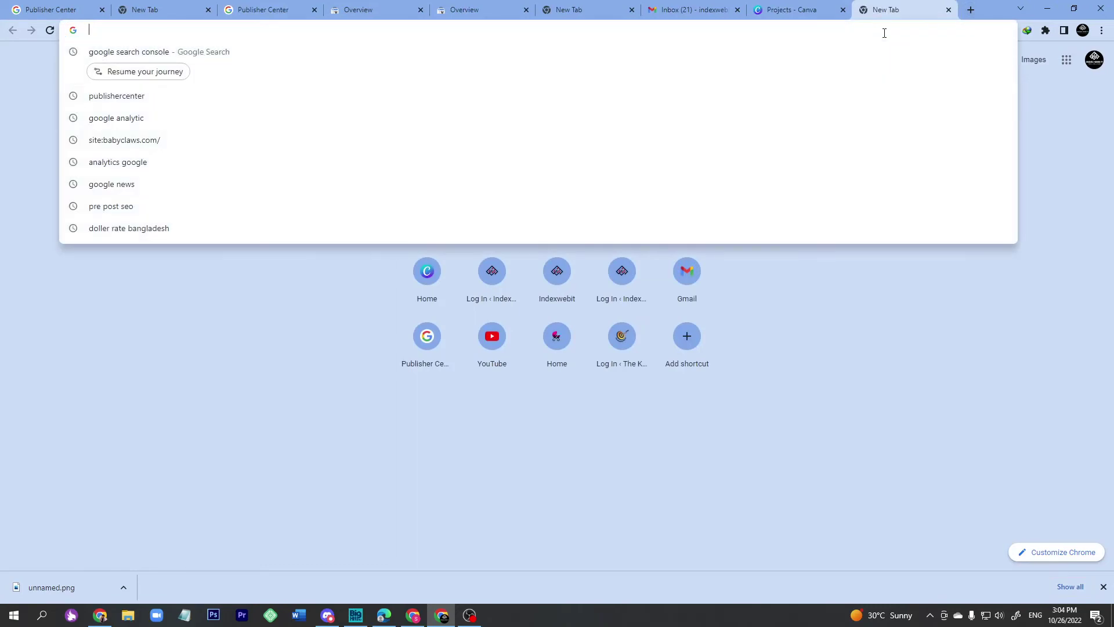
Go to Feedburner, then try loading babiessounds.com/feed in another tab.
{"action": "type", "text": "feedb"}
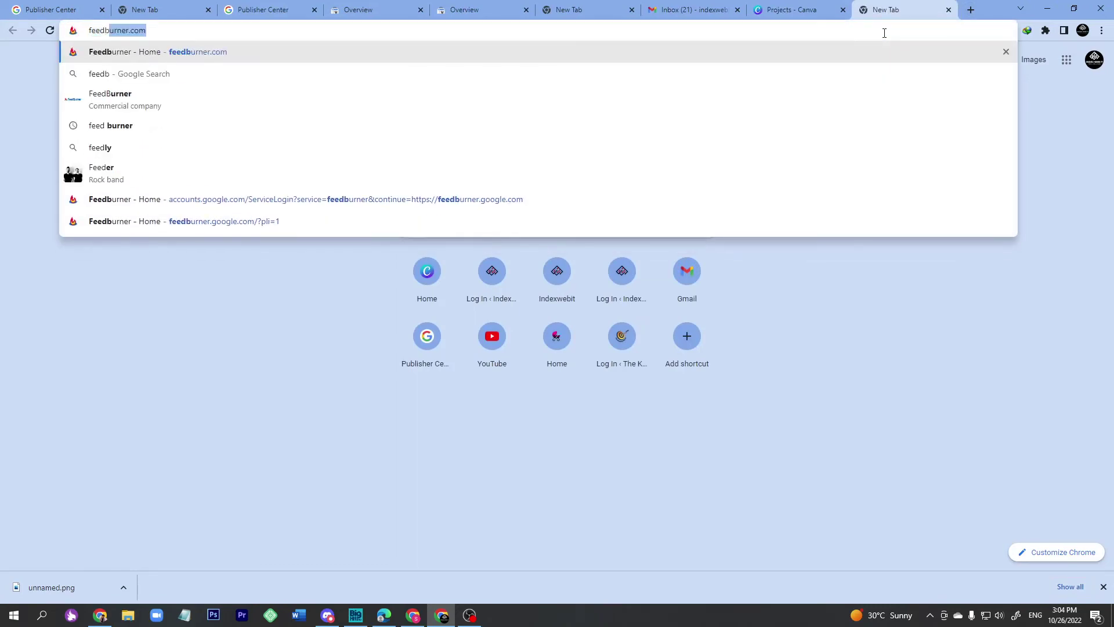
{"action": "key", "text": "Return"}
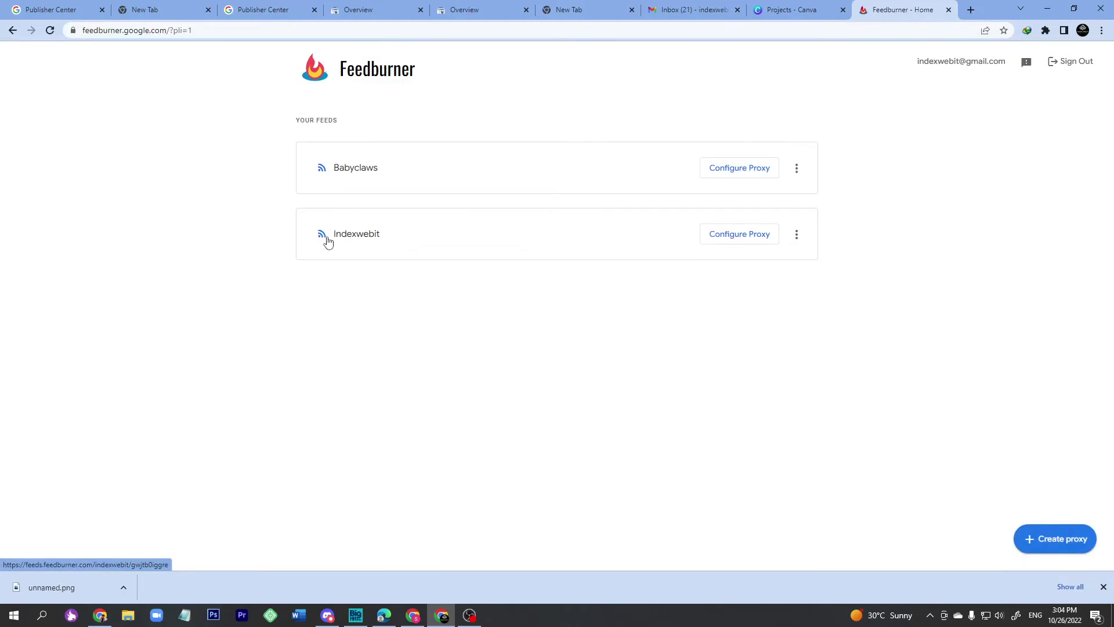
{"action": "left_click", "coordinate": [971, 10]}
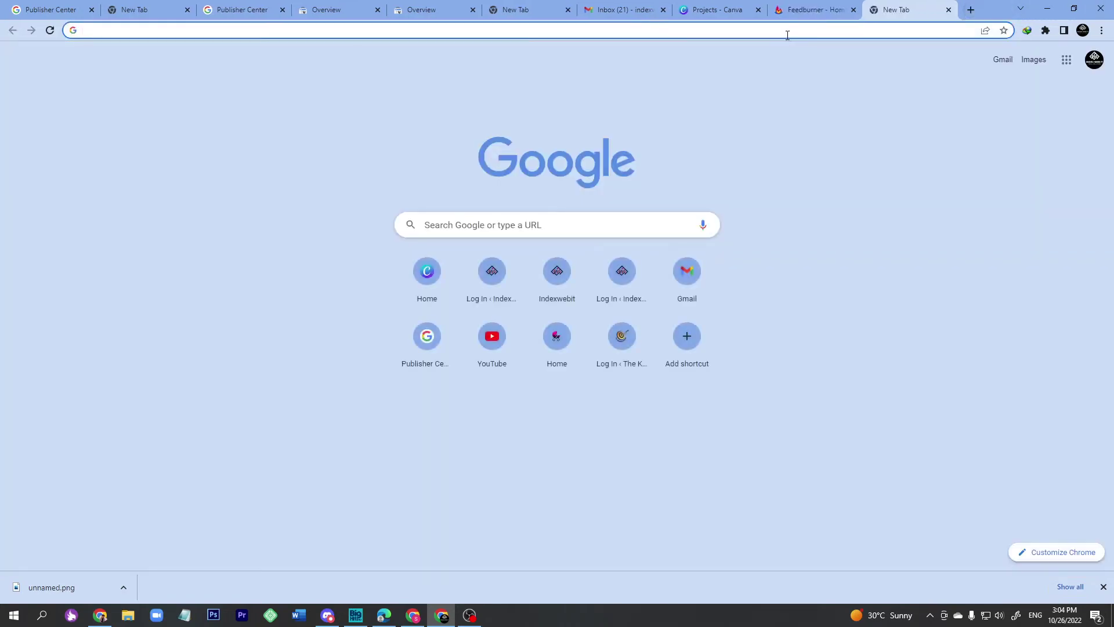
{"action": "left_click", "coordinate": [788, 34]}
{"action": "type", "text": "babiessounds.com"}
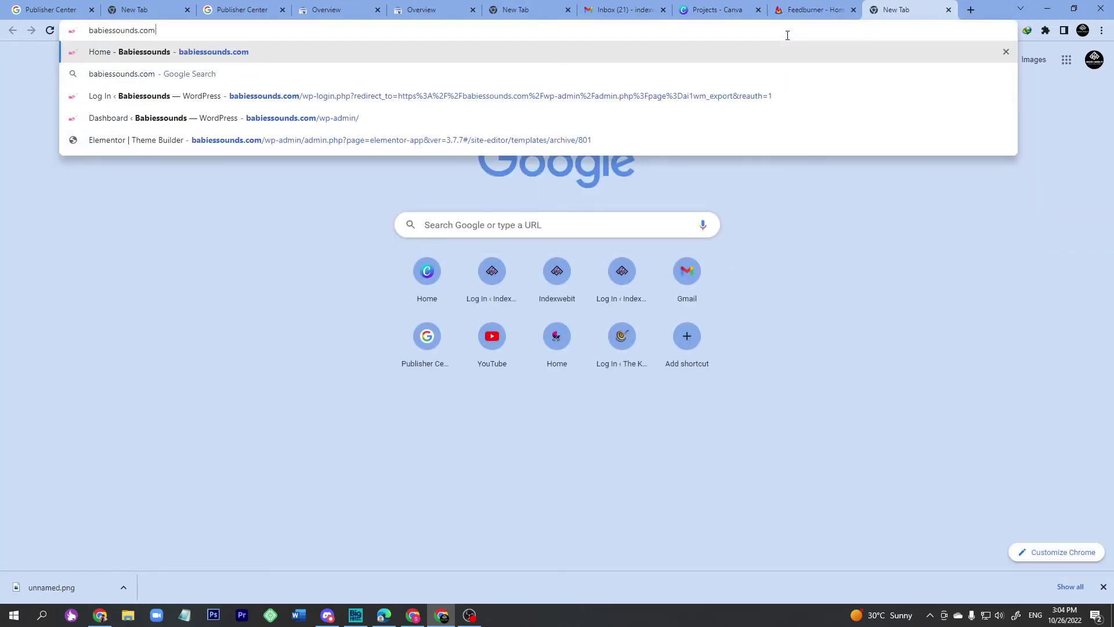
{"action": "type", "text": "/feed"}
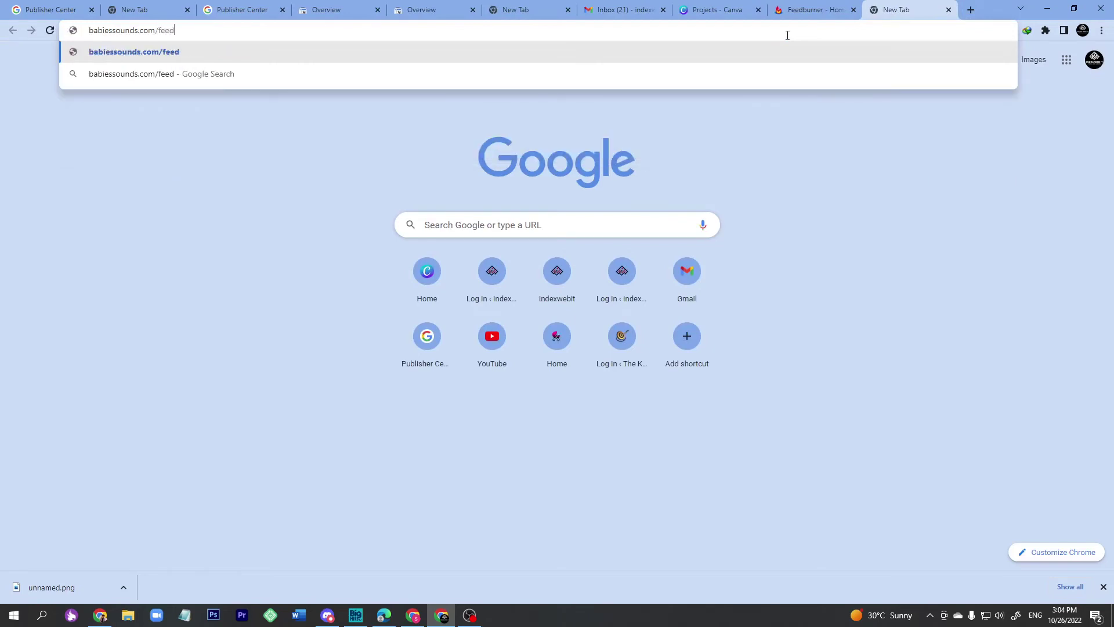
{"action": "key", "text": "ctrl+a"}
{"action": "key", "text": "Return"}
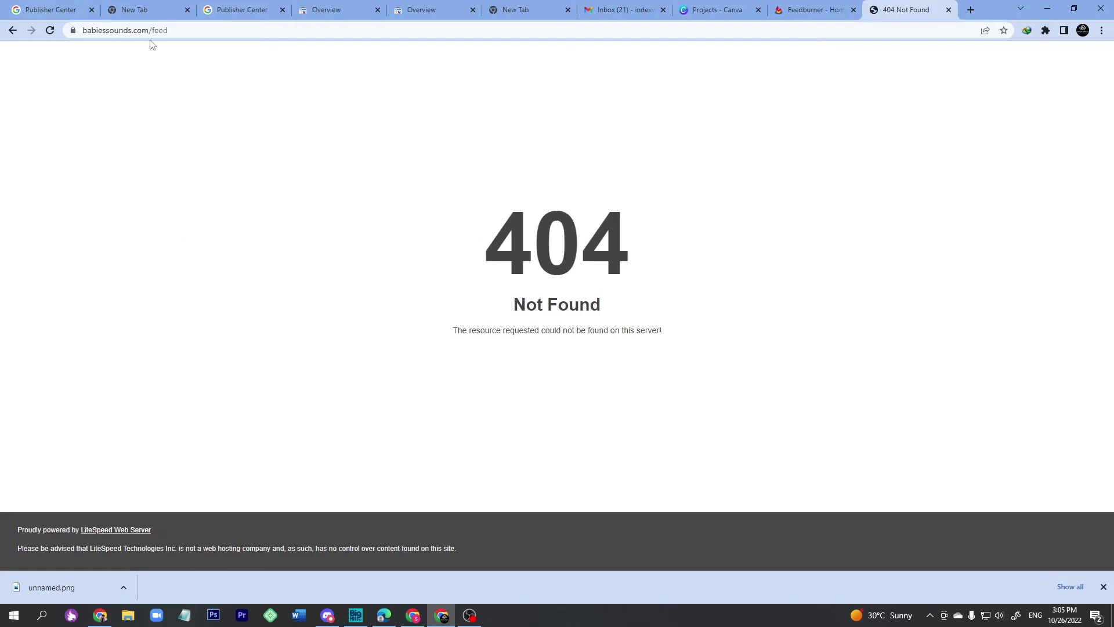
Strip /feed from the address and load the babiessounds.com homepage instead.
{"action": "left_click_drag", "start_coordinate": [150, 30], "coordinate": [191, 34]}
{"action": "key", "text": "BackSpace"}
{"action": "key", "text": "Return"}
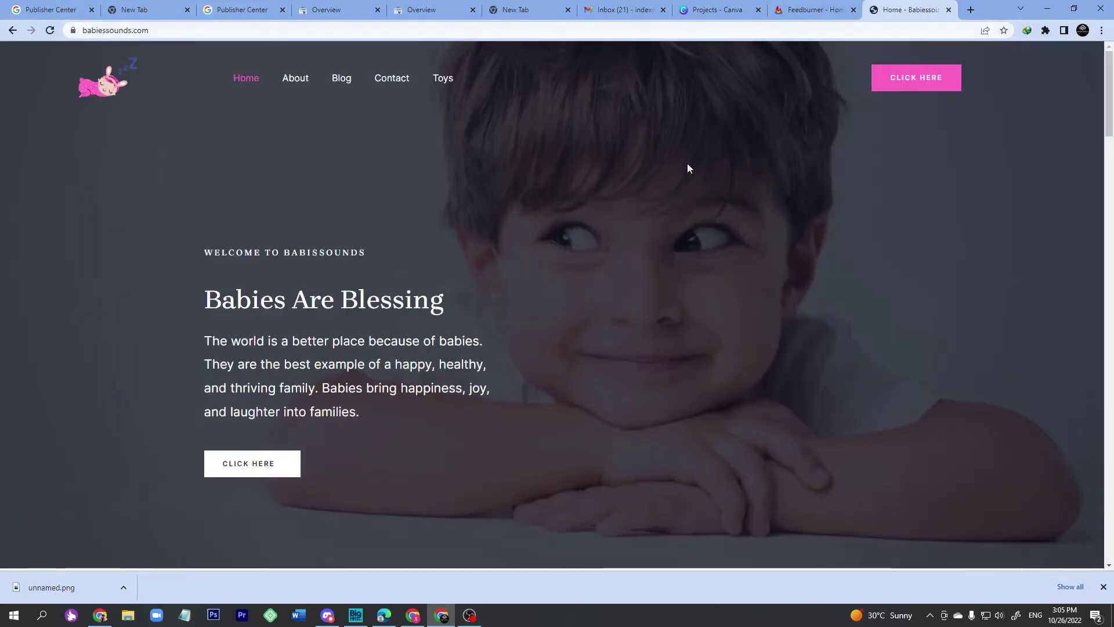
View the homepage's page source and search it for 'feed'.
{"action": "right_click", "coordinate": [540, 138]}
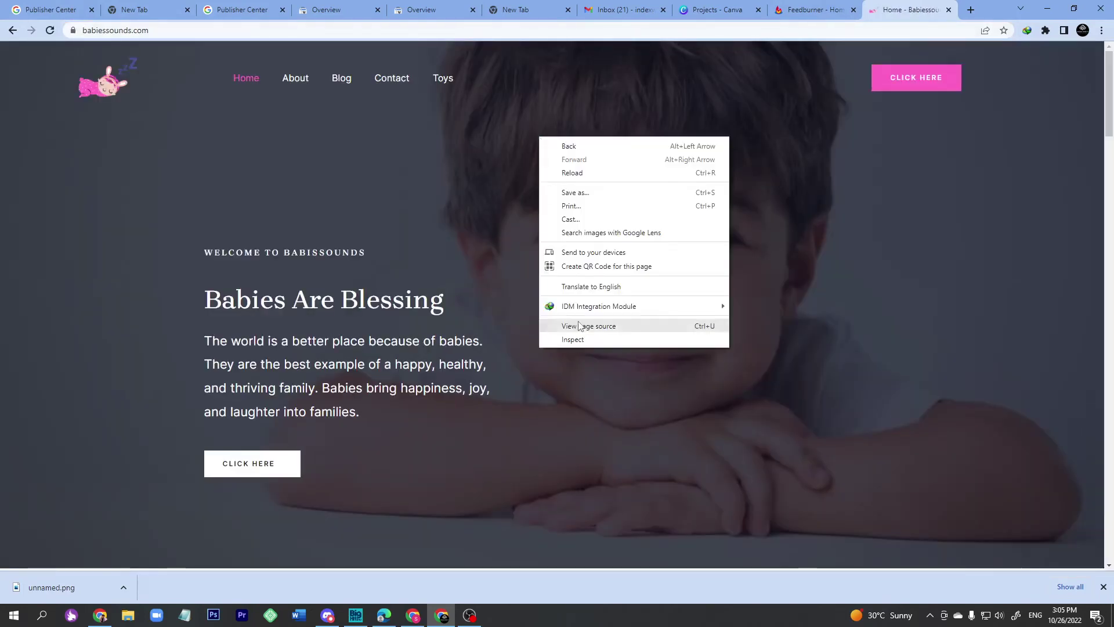
{"action": "right_click", "coordinate": [505, 208]}
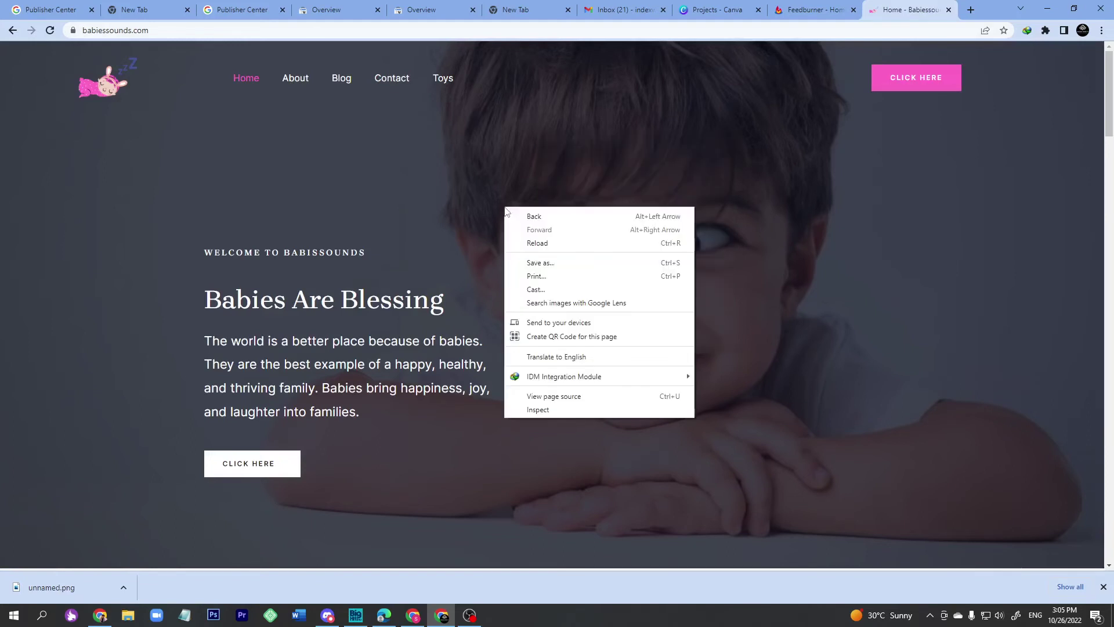
{"action": "left_click", "coordinate": [566, 398]}
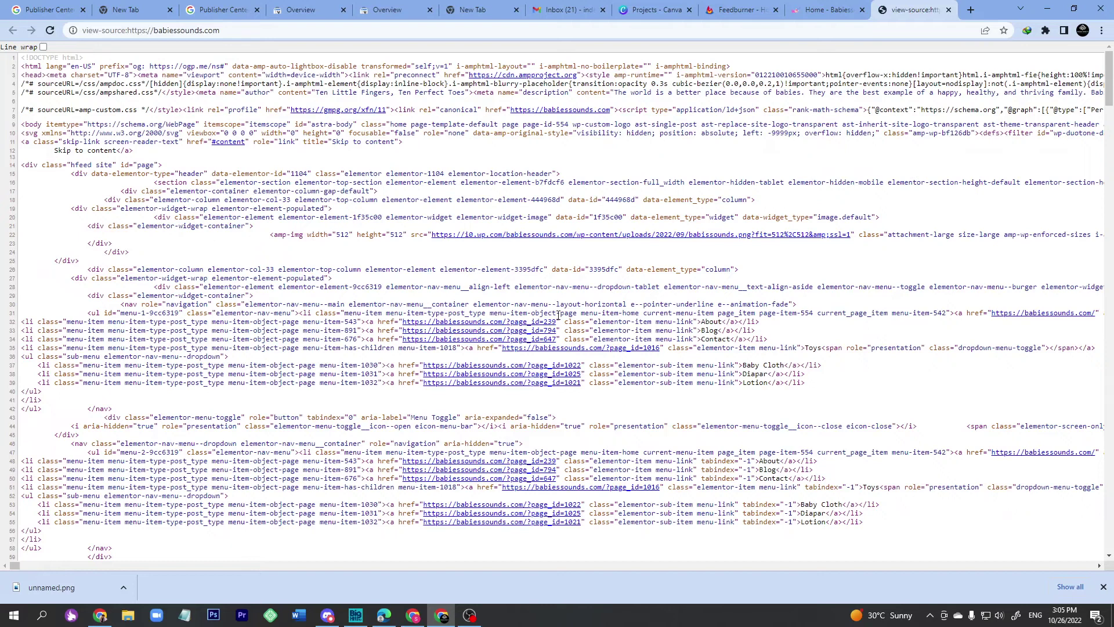
{"action": "key", "text": "ctrl+f"}
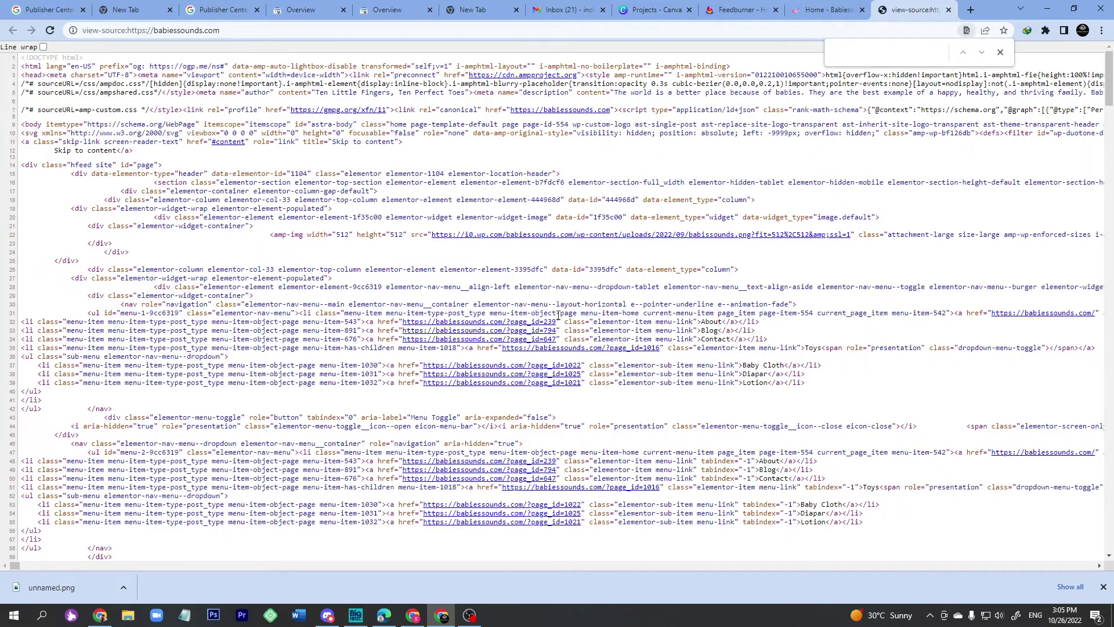
{"action": "type", "text": "feed"}
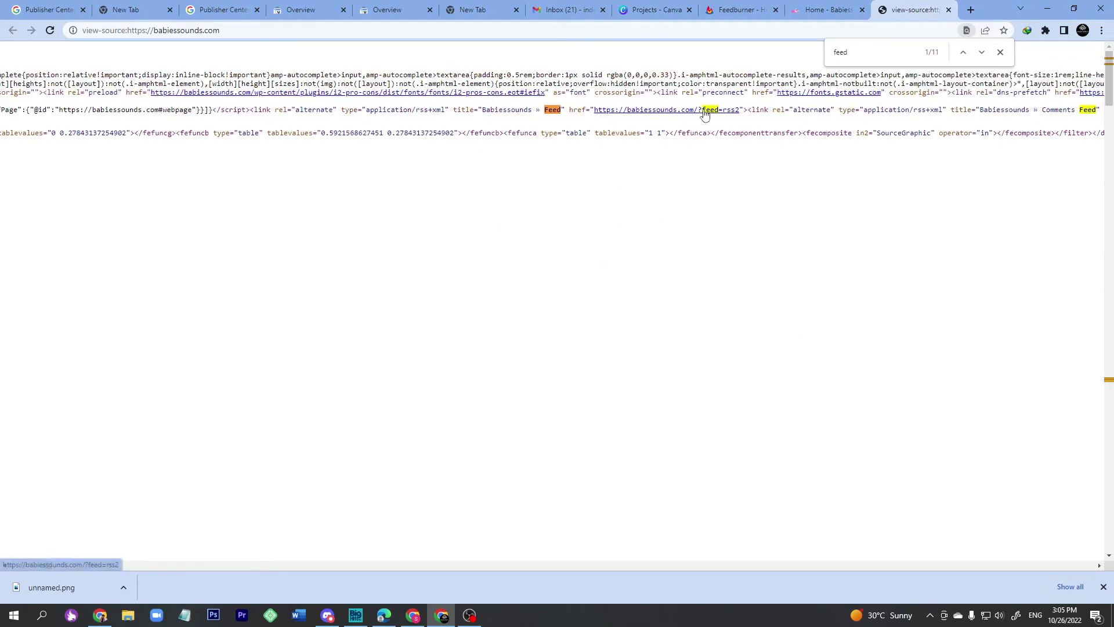
{"action": "key", "text": "Return"}
{"action": "key", "text": "Return"}
{"action": "key", "text": "Return"}
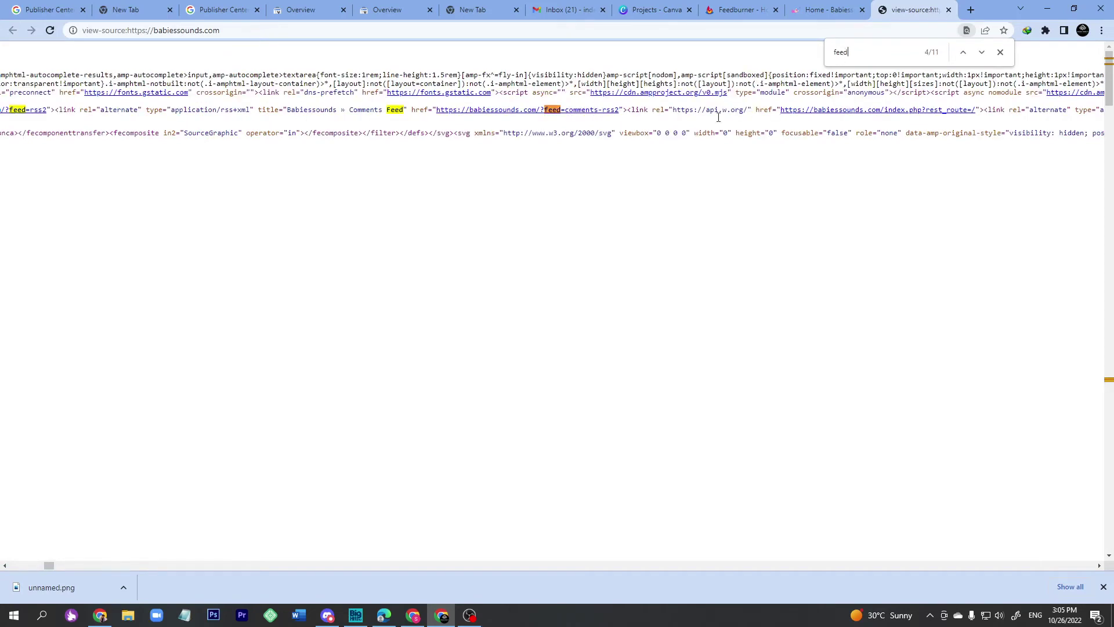
{"action": "key", "text": "Return"}
{"action": "key", "text": "Return"}
{"action": "key", "text": "Return"}
{"action": "key", "text": "Return"}
{"action": "key", "text": "Return"}
{"action": "key", "text": "Return"}
{"action": "key", "text": "Return"}
{"action": "key", "text": "Return"}
{"action": "key", "text": "Return"}
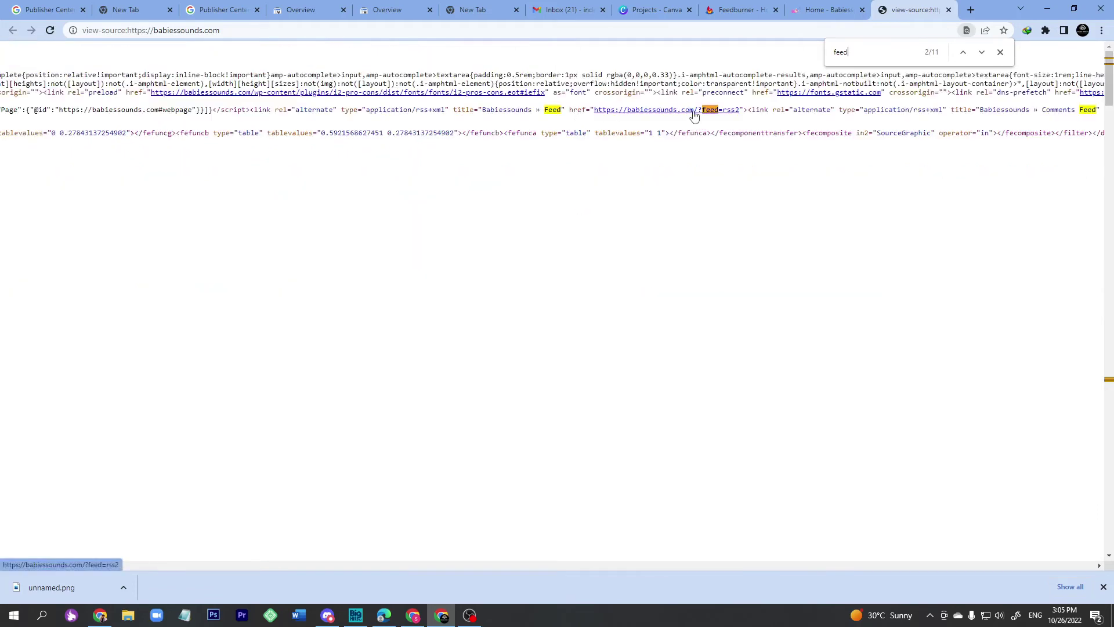
Copy the ?feed=rss2 link address, check the feed loads, then close its tab.
{"action": "right_click", "coordinate": [693, 111]}
{"action": "left_click", "coordinate": [735, 194]}
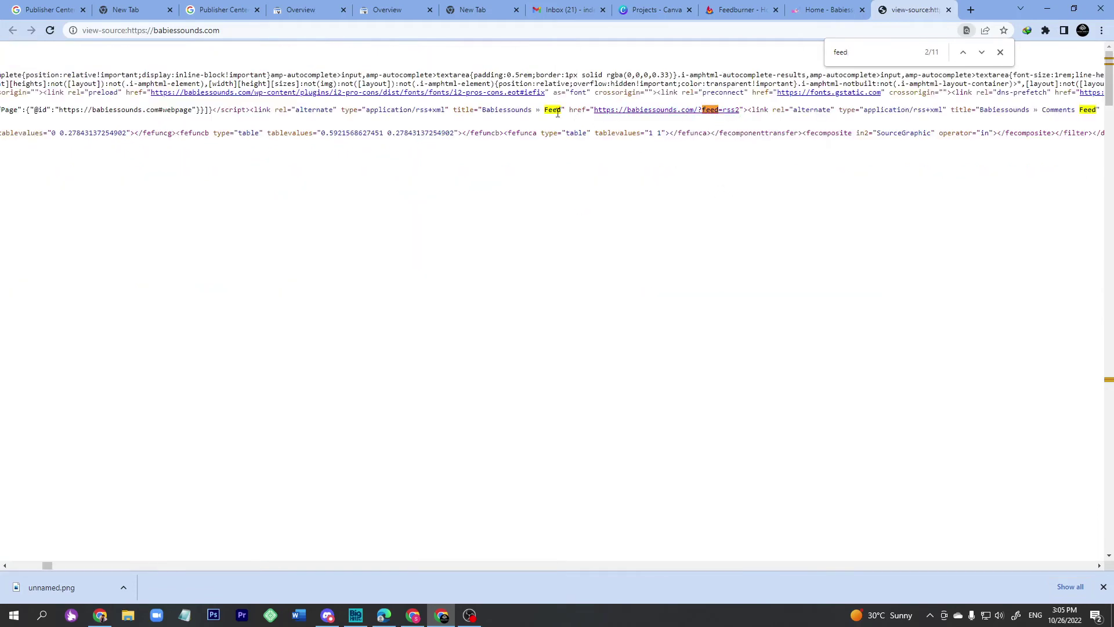
{"action": "left_click_drag", "start_coordinate": [545, 110], "coordinate": [582, 111]}
{"action": "middle_click", "coordinate": [680, 116]}
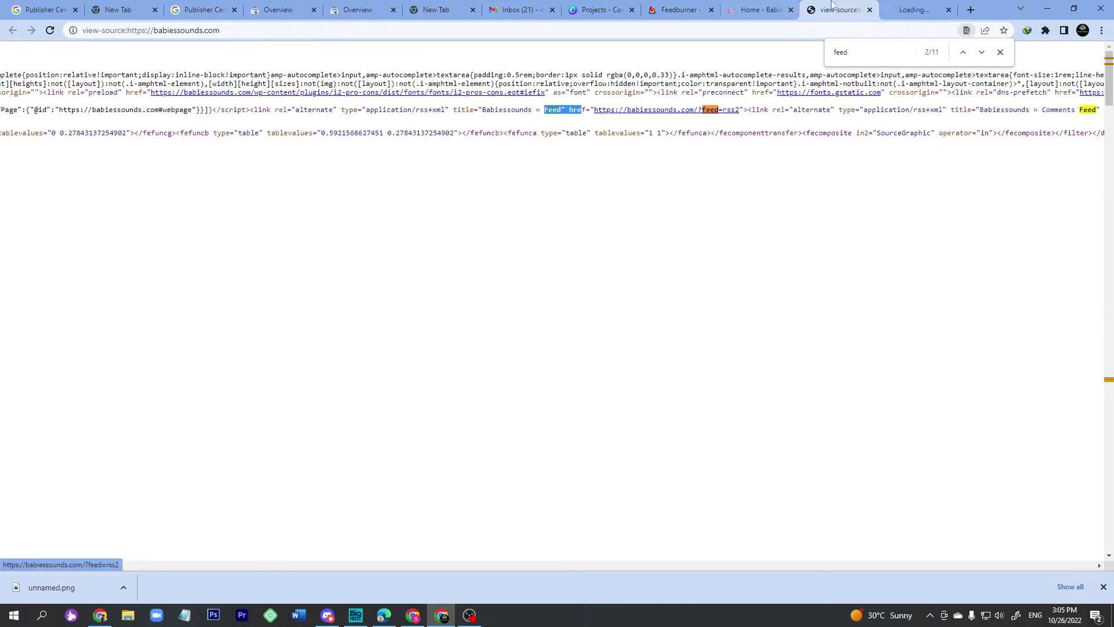
{"action": "left_click", "coordinate": [895, 7]}
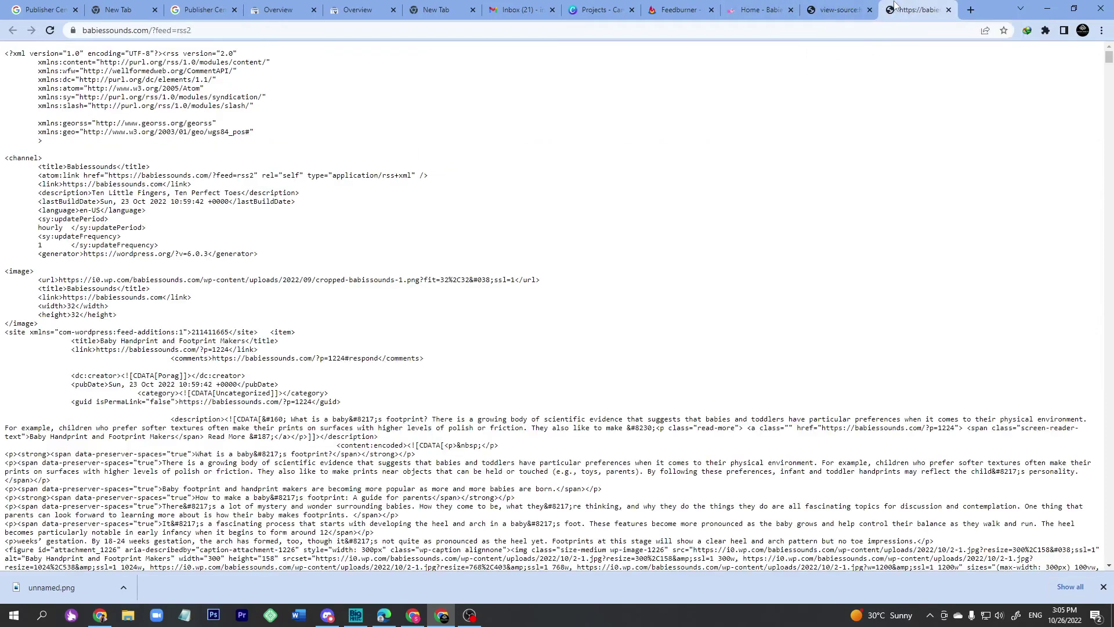
{"action": "left_click_drag", "start_coordinate": [246, 189], "coordinate": [246, 430]}
{"action": "scroll", "coordinate": [247, 418], "scroll_direction": "down", "scroll_amount": 15}
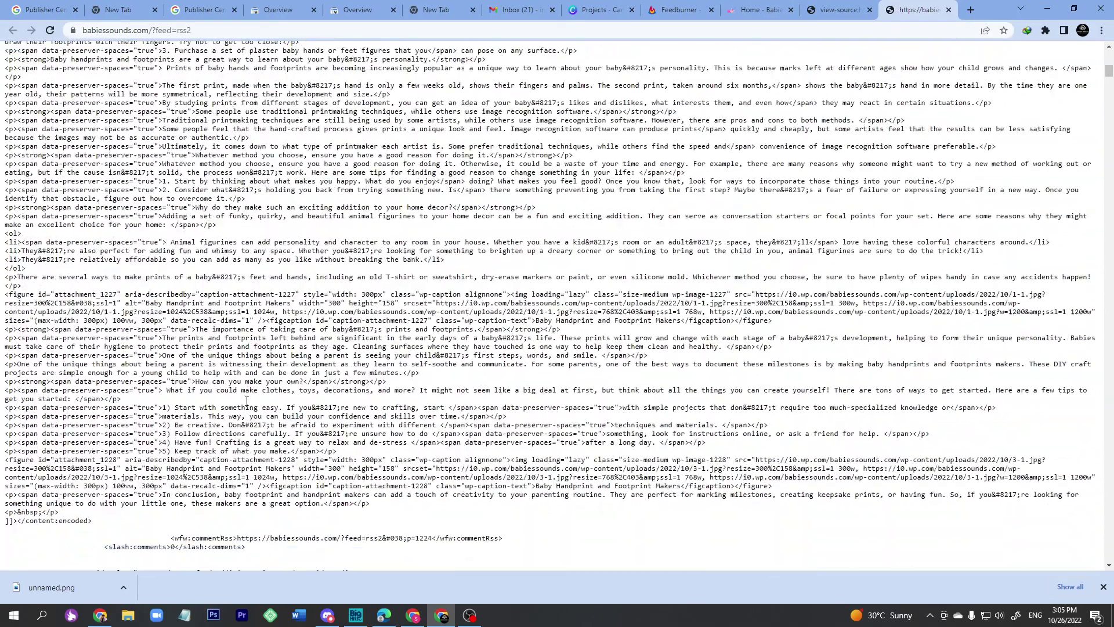
{"action": "scroll", "coordinate": [286, 261], "scroll_direction": "up", "scroll_amount": 15}
{"action": "key", "text": "ctrl+w"}
{"action": "left_click", "coordinate": [795, 5]}
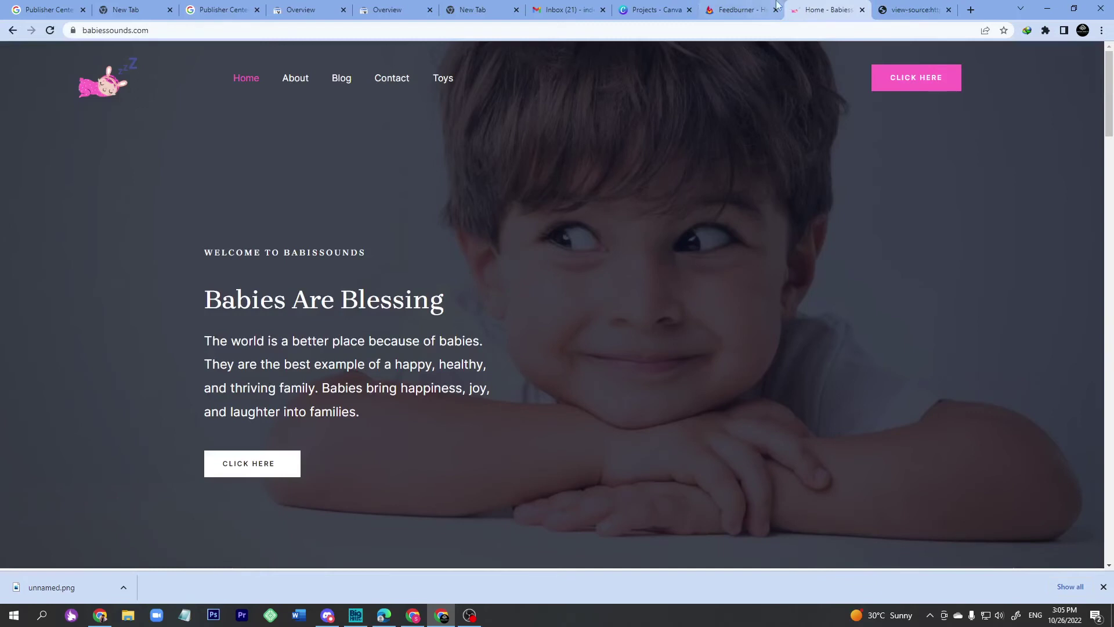
Create a Babiessounds Feedburner proxy for babiessounds.com/?feed=rss2.
{"action": "left_click", "coordinate": [726, 7]}
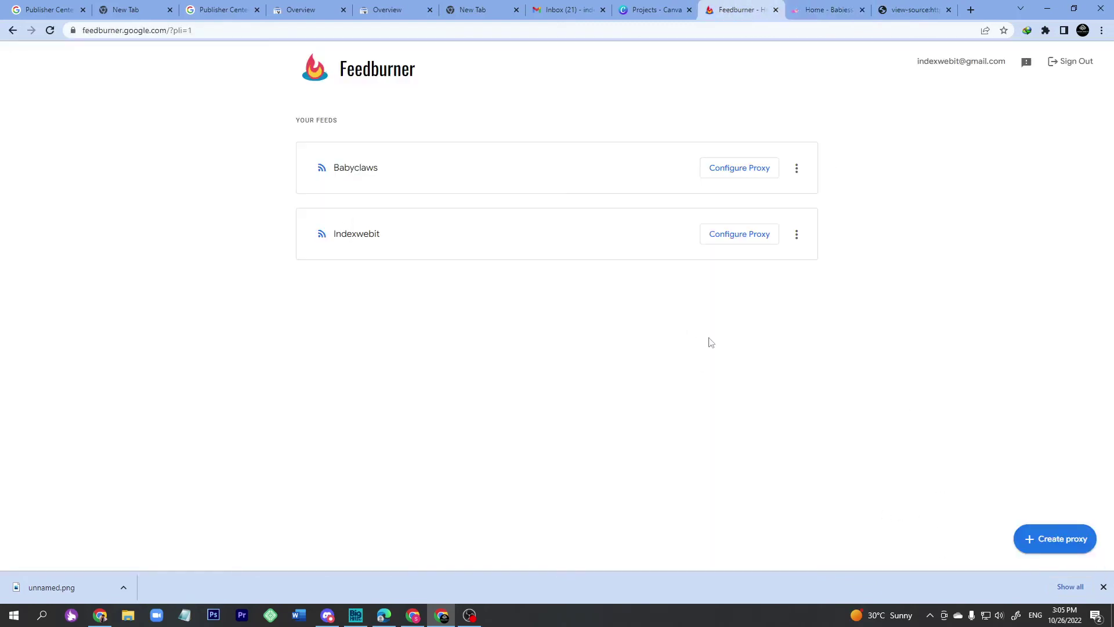
{"action": "left_click", "coordinate": [1056, 546]}
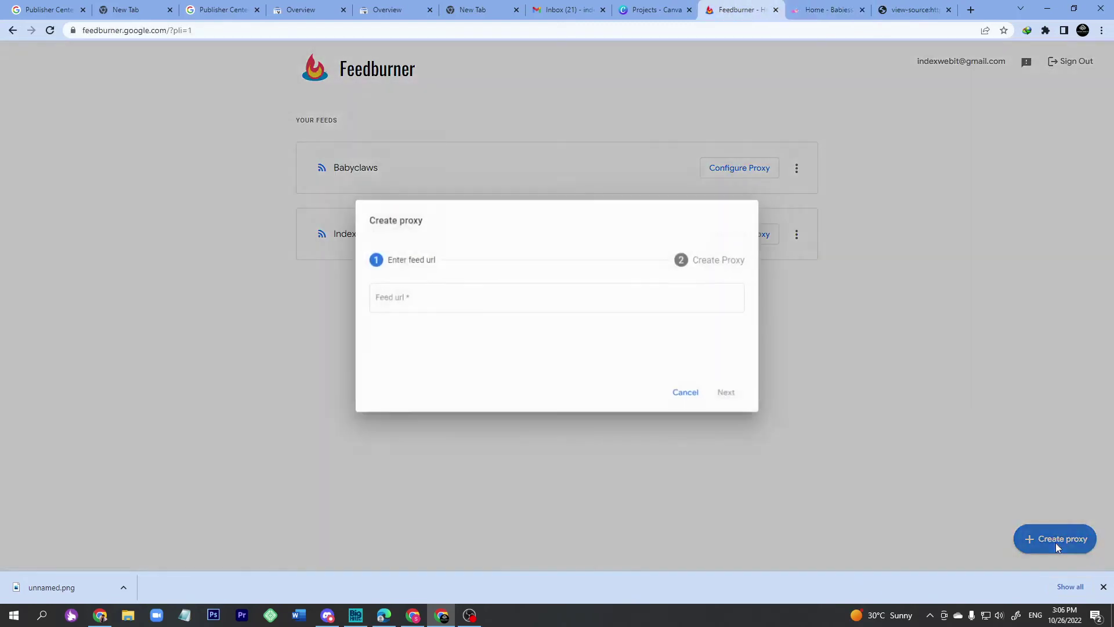
{"action": "key", "text": "ctrl+v"}
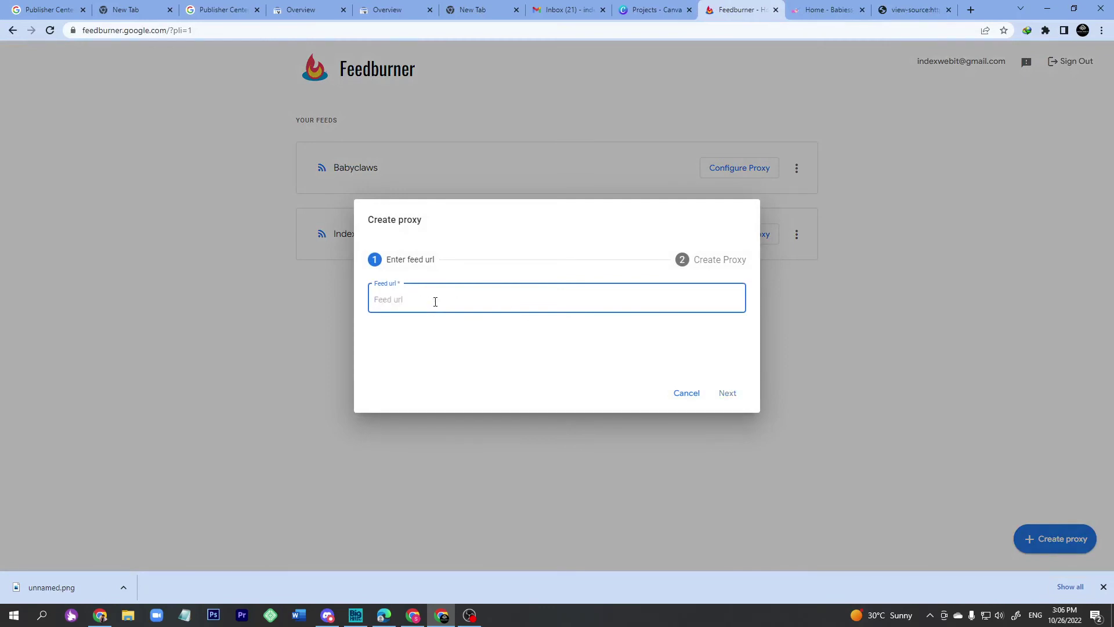
{"action": "key", "text": "ctrl+v"}
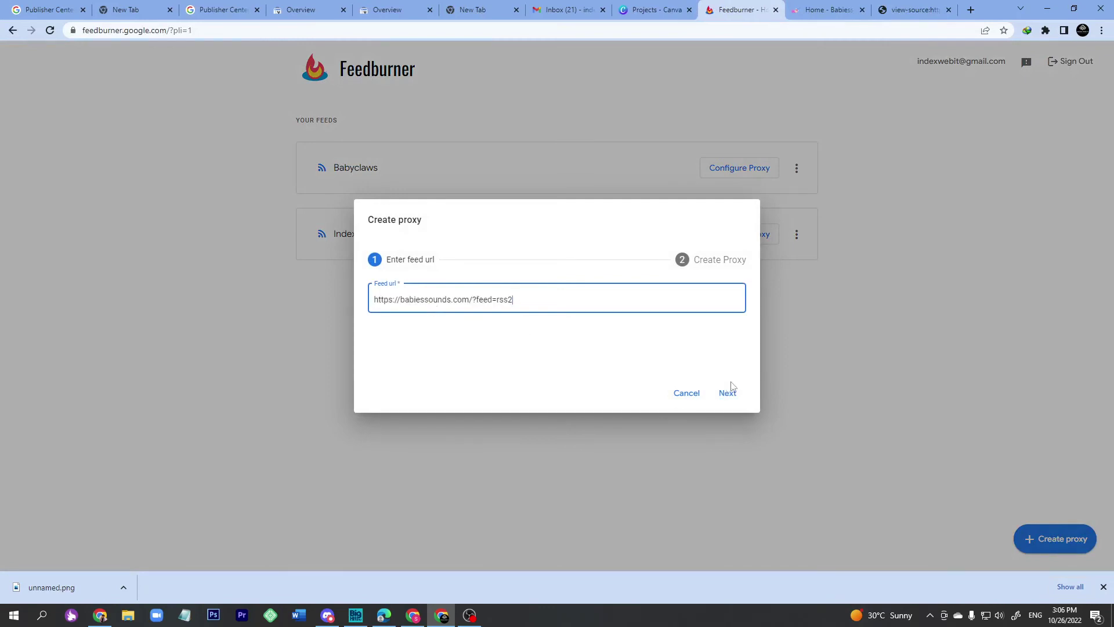
{"action": "left_click", "coordinate": [726, 393]}
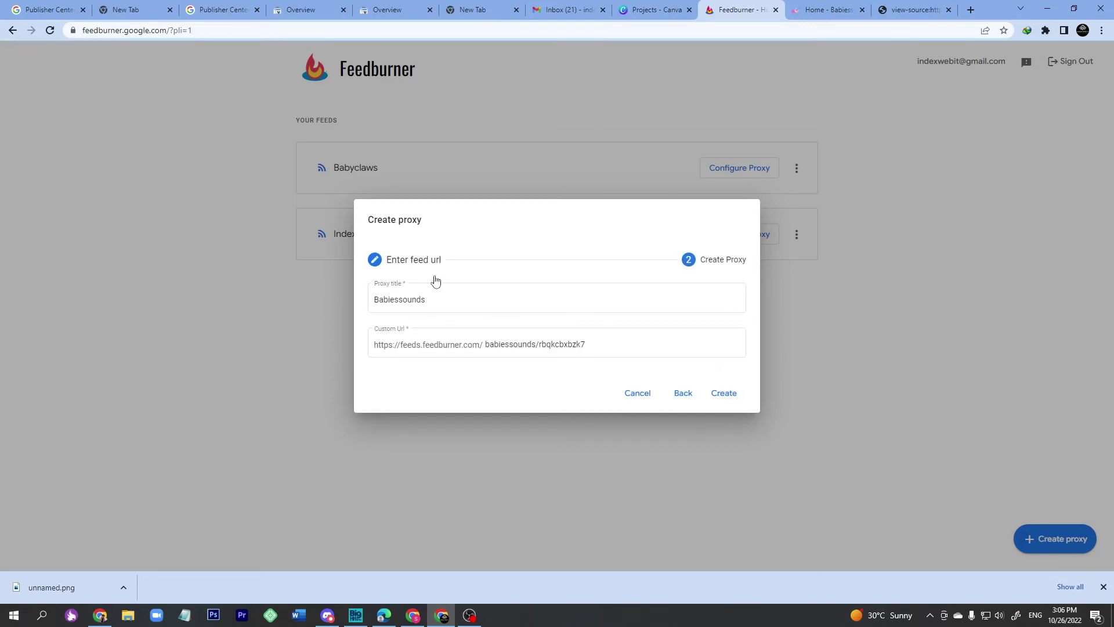
{"action": "left_click", "coordinate": [720, 394]}
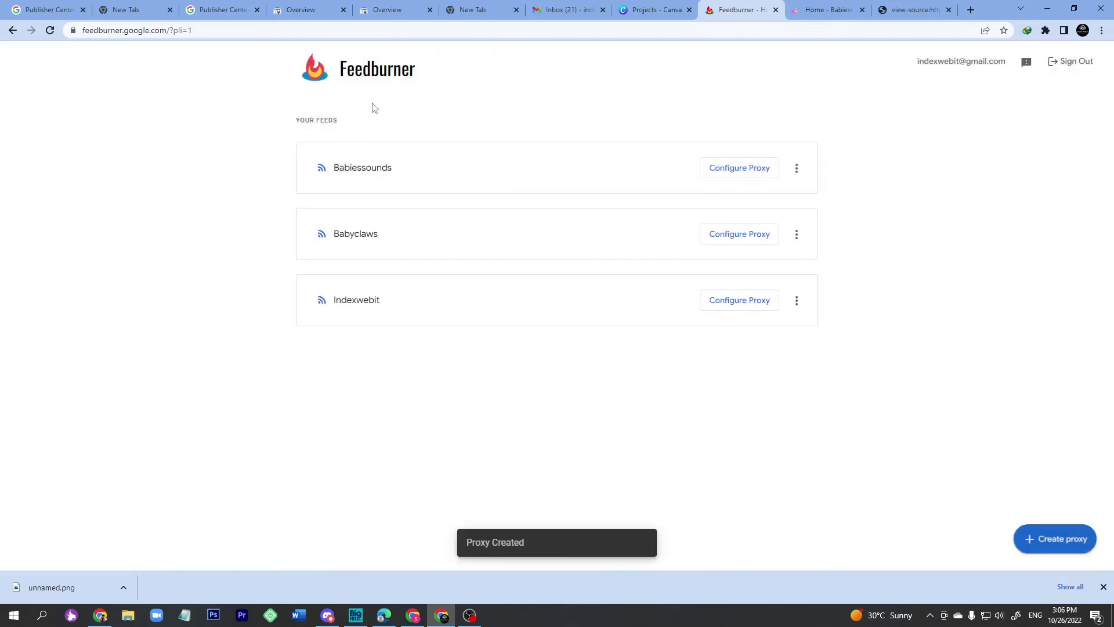
Copy the Babiessounds custom feed URL and return to the Publisher Center form.
{"action": "left_click", "coordinate": [760, 174]}
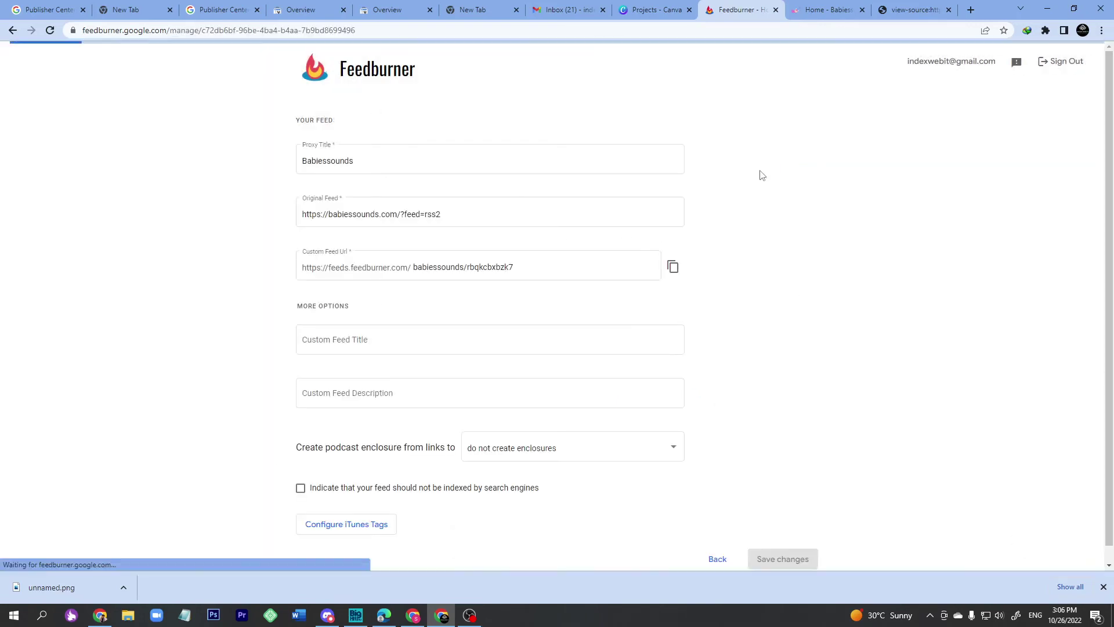
{"action": "left_click", "coordinate": [673, 268]}
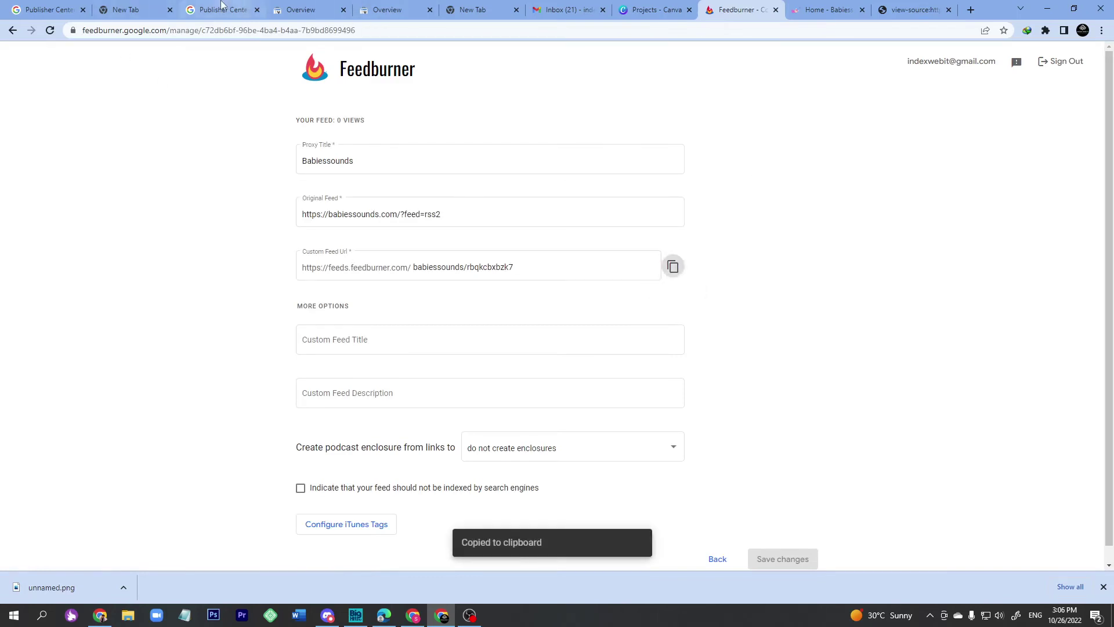
{"action": "left_click", "coordinate": [222, 9]}
Paste the Feedburner feed URL into the RSS feed URL field.
{"action": "left_click", "coordinate": [353, 309]}
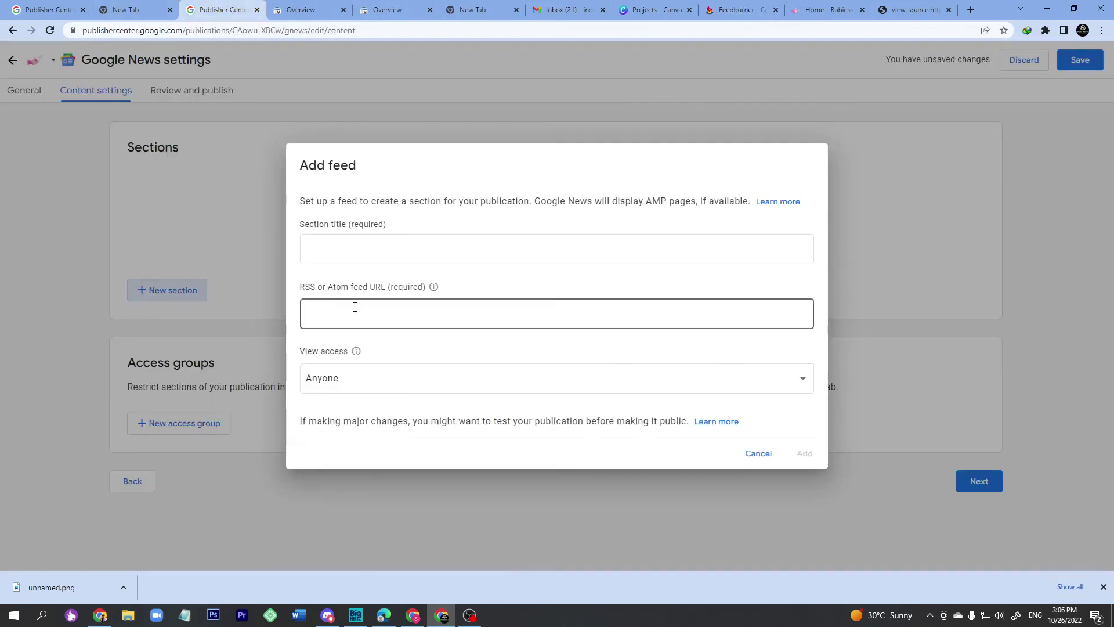
{"action": "right_click", "coordinate": [355, 307]}
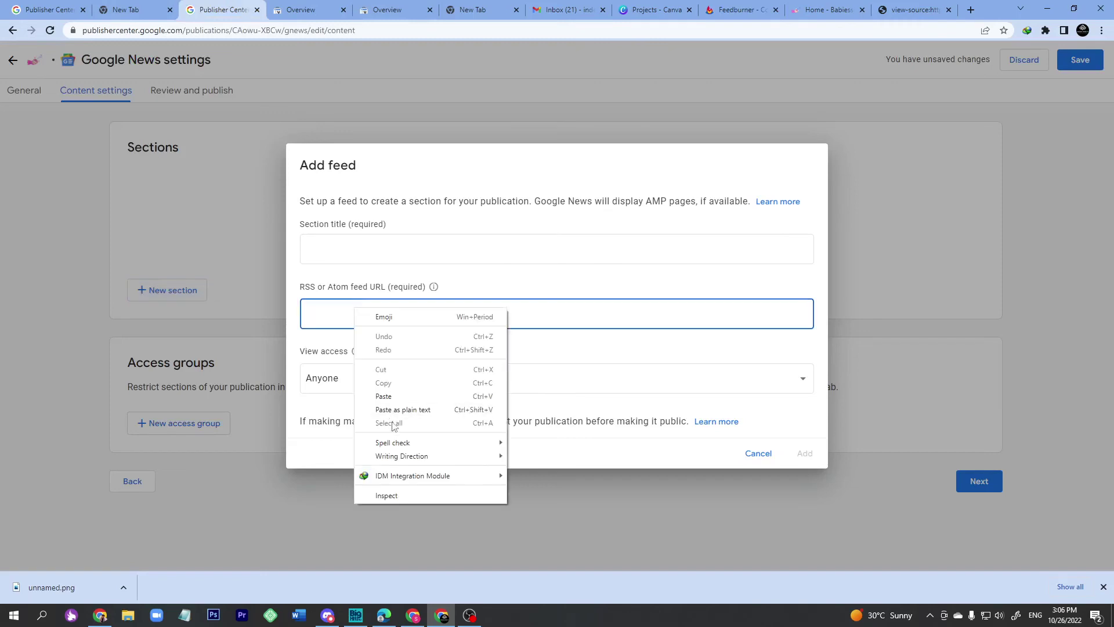
{"action": "left_click", "coordinate": [394, 394]}
Copy the babiessounds.com site address and paste it into the Section title.
{"action": "left_click", "coordinate": [348, 253]}
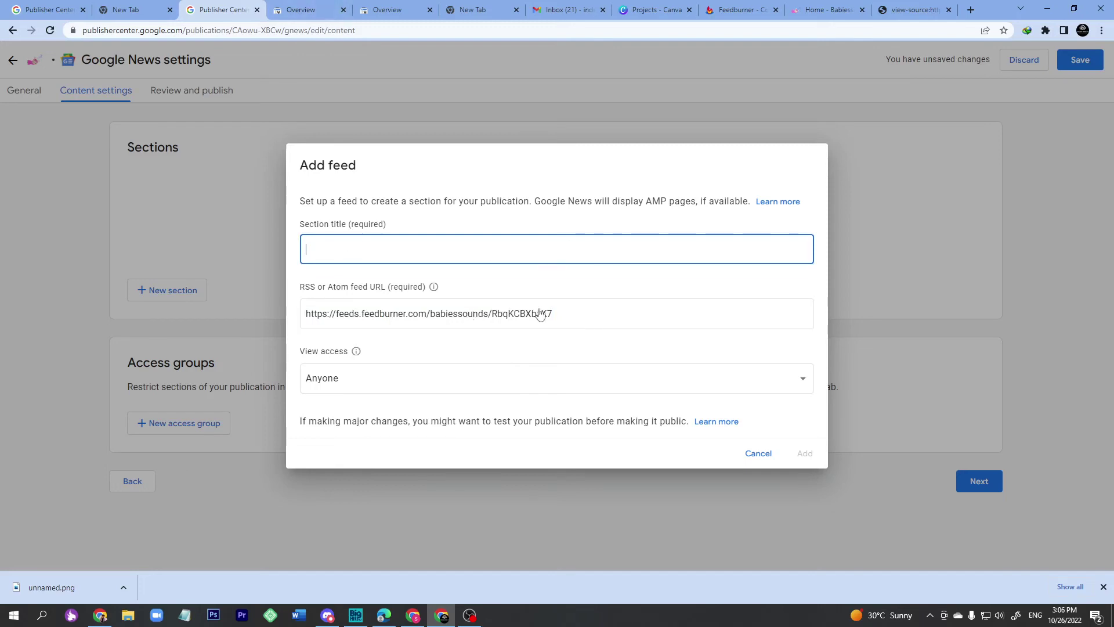
{"action": "left_click", "coordinate": [818, 10]}
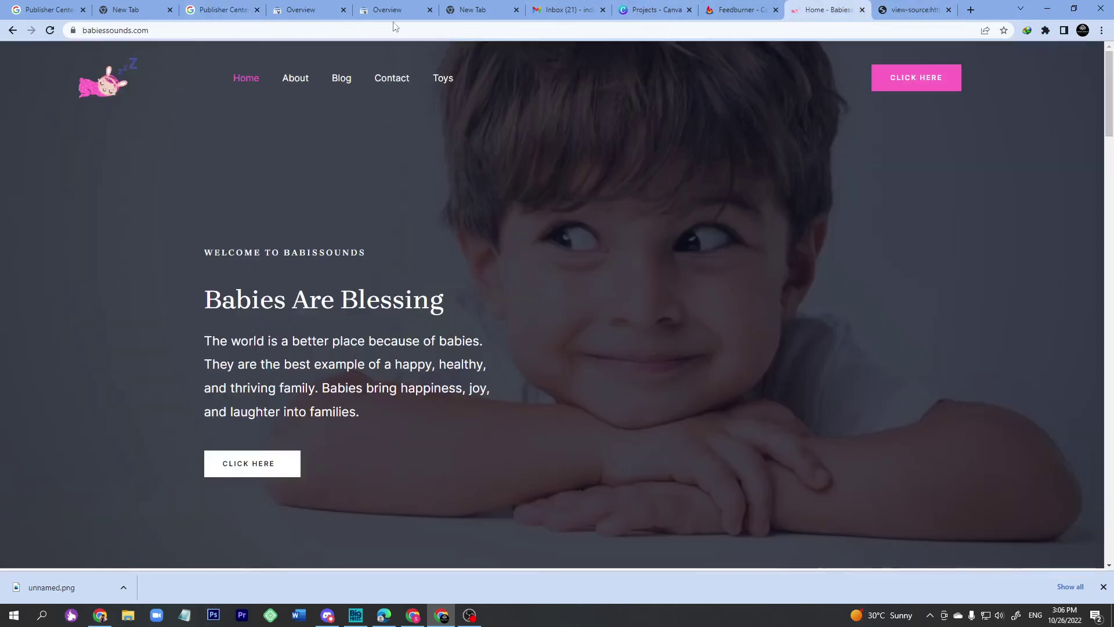
{"action": "left_click", "coordinate": [159, 27]}
{"action": "right_click", "coordinate": [146, 32]}
{"action": "left_click", "coordinate": [174, 107]}
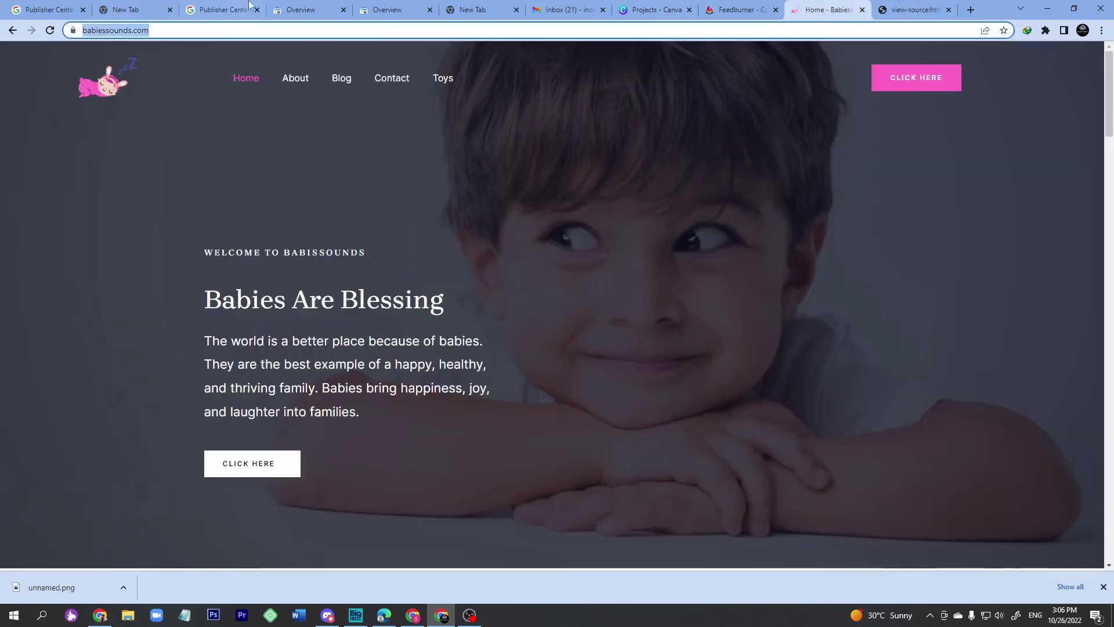
{"action": "left_click", "coordinate": [244, 8]}
{"action": "left_click", "coordinate": [349, 244]}
{"action": "right_click", "coordinate": [346, 243]}
{"action": "left_click", "coordinate": [348, 332]}
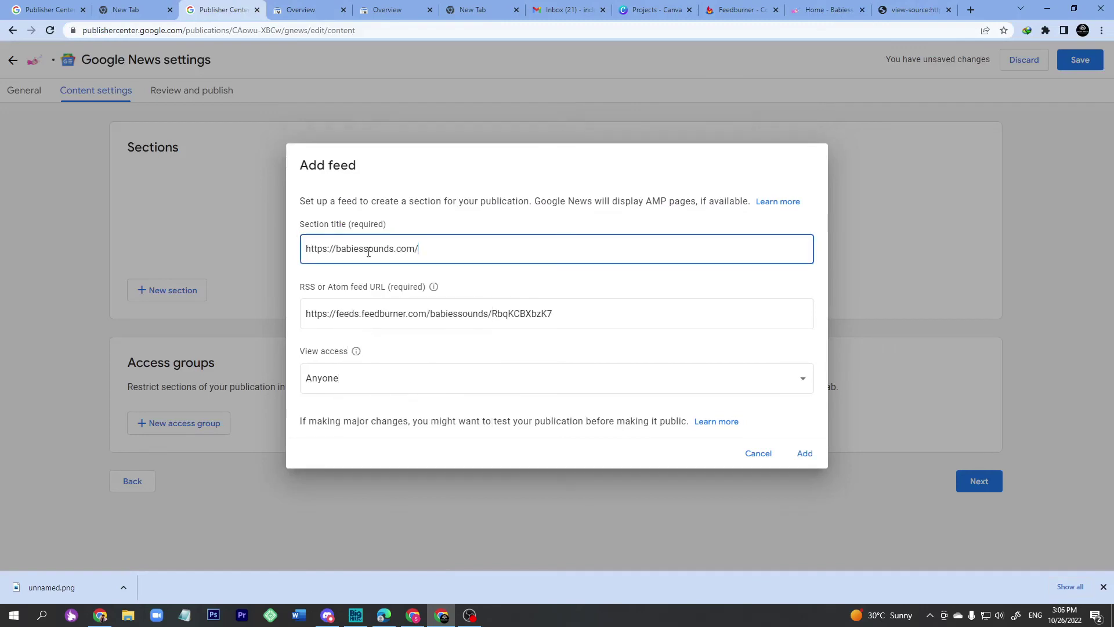
Edit the section title to 'Babies Sounds' and add the feed section.
{"action": "left_click_drag", "start_coordinate": [335, 249], "coordinate": [306, 248]}
{"action": "key", "text": "BackSpace"}
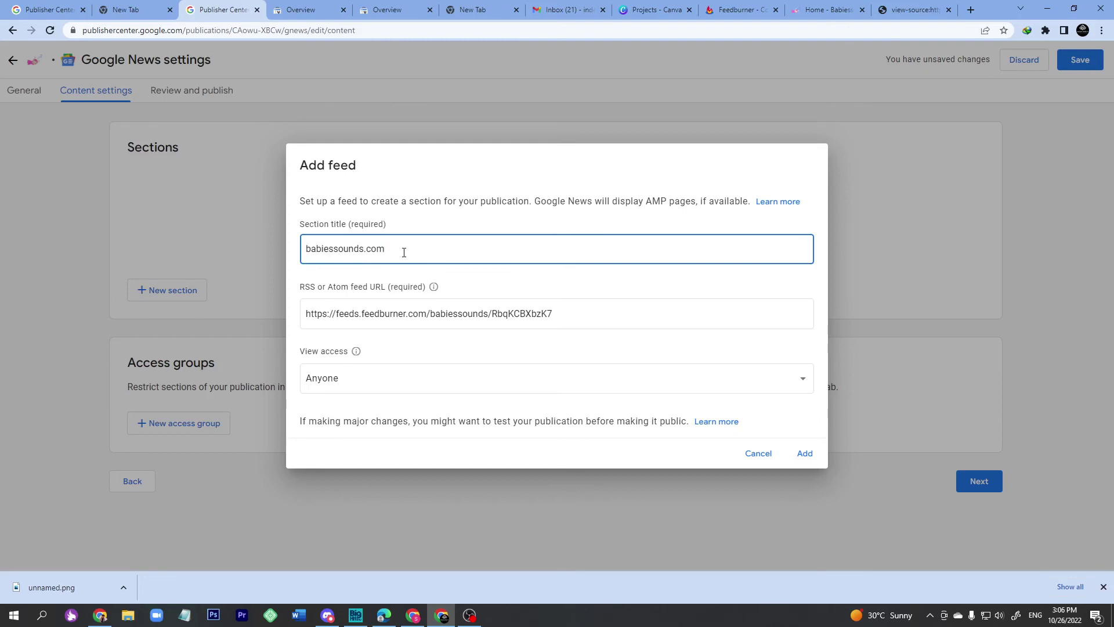
{"action": "left_click_drag", "start_coordinate": [397, 250], "coordinate": [364, 250]}
{"action": "key", "text": "BackSpace"}
{"action": "left_click", "coordinate": [311, 249]}
{"action": "key", "text": "BackSpace"}
{"action": "type", "text": "B"}
{"action": "key", "text": "BackSpace"}
{"action": "type", "text": "B"}
{"action": "left_click", "coordinate": [335, 250]}
{"action": "key", "text": "BackSpace"}
{"action": "type", "text": "S"}
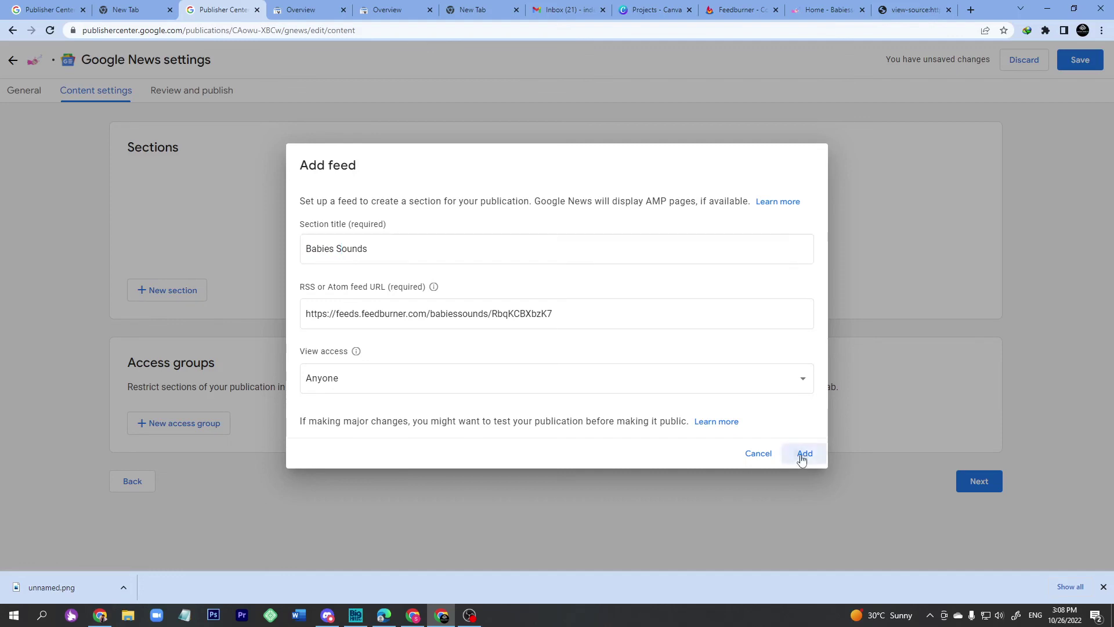
{"action": "left_click", "coordinate": [804, 455]}
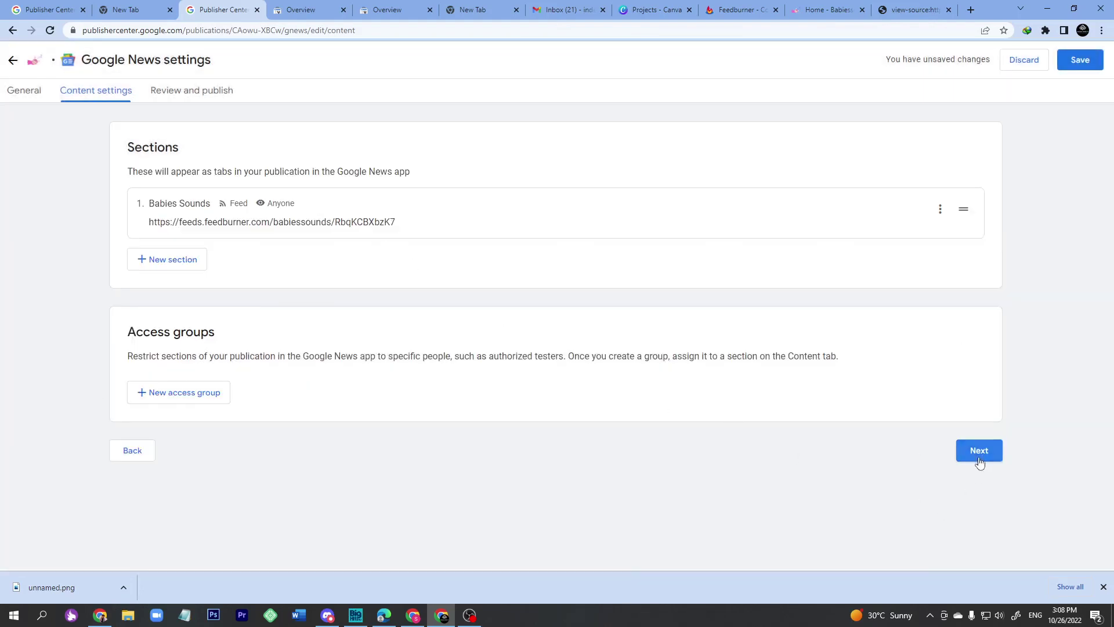
Save the publication, proceed to Review and publish, and open the empty-section issue.
{"action": "left_click", "coordinate": [1090, 62]}
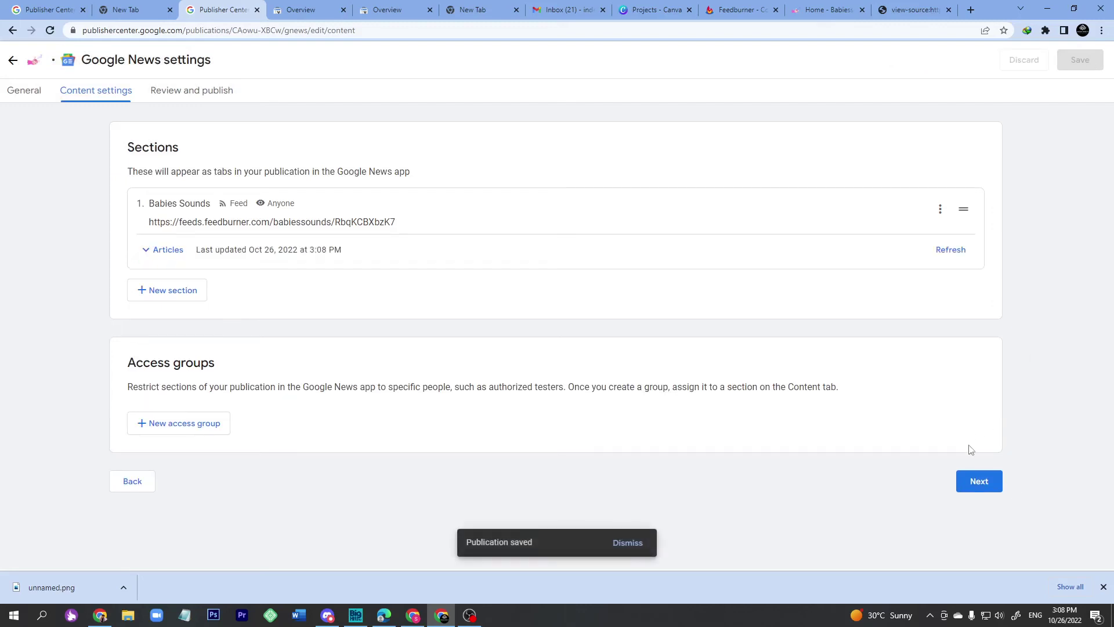
{"action": "left_click", "coordinate": [979, 483]}
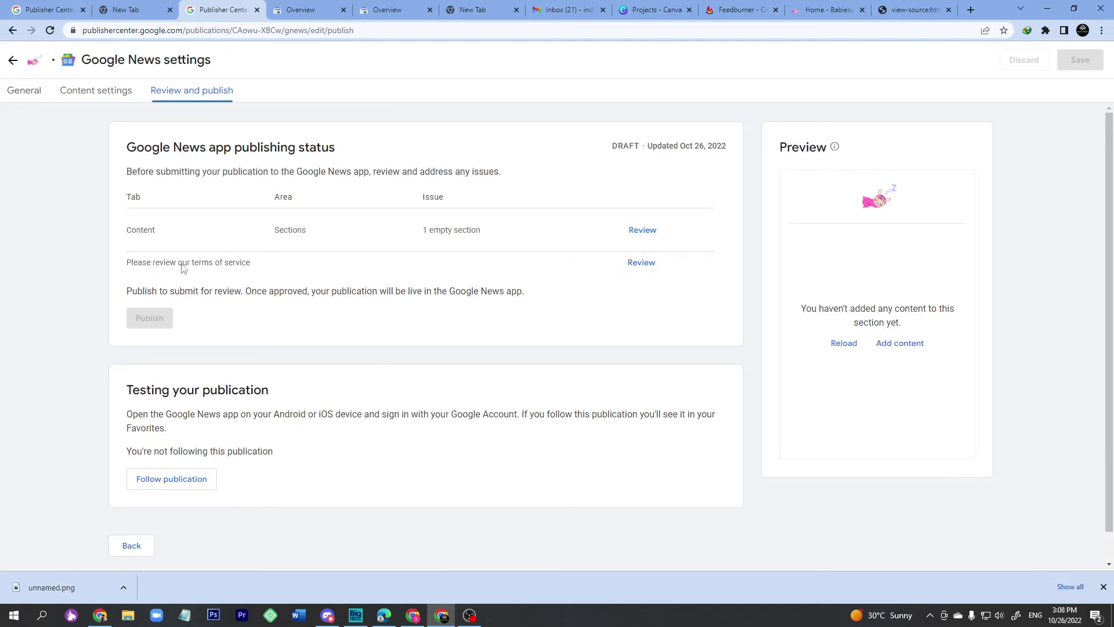
{"action": "left_click", "coordinate": [642, 230]}
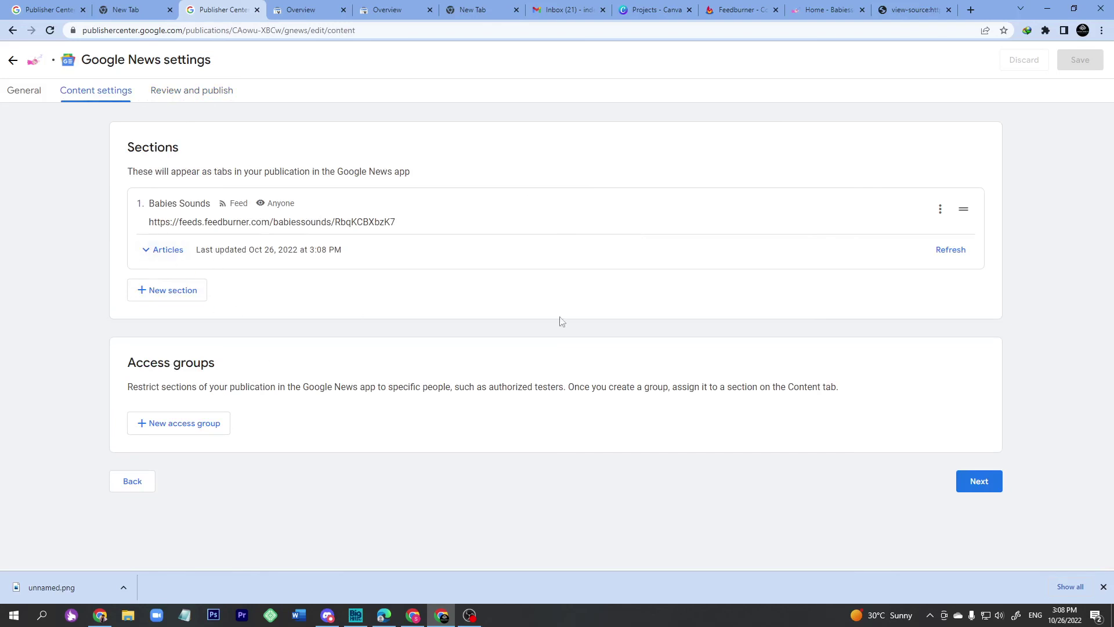
Refresh the Babies Sounds section's articles and return to Review and publish.
{"action": "left_click", "coordinate": [964, 252]}
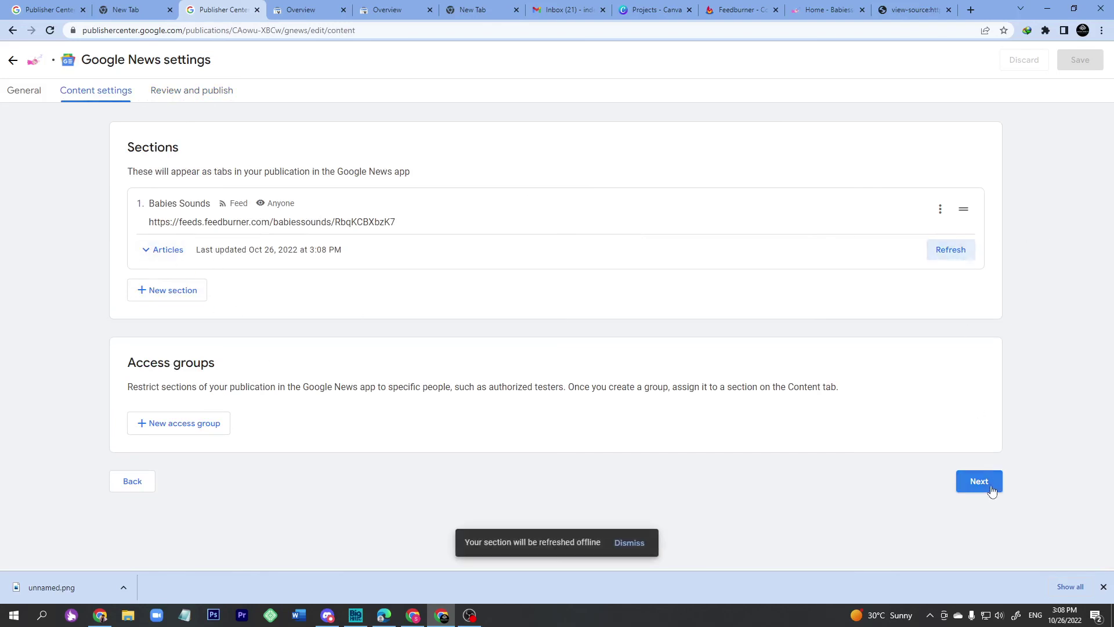
{"action": "left_click", "coordinate": [989, 485]}
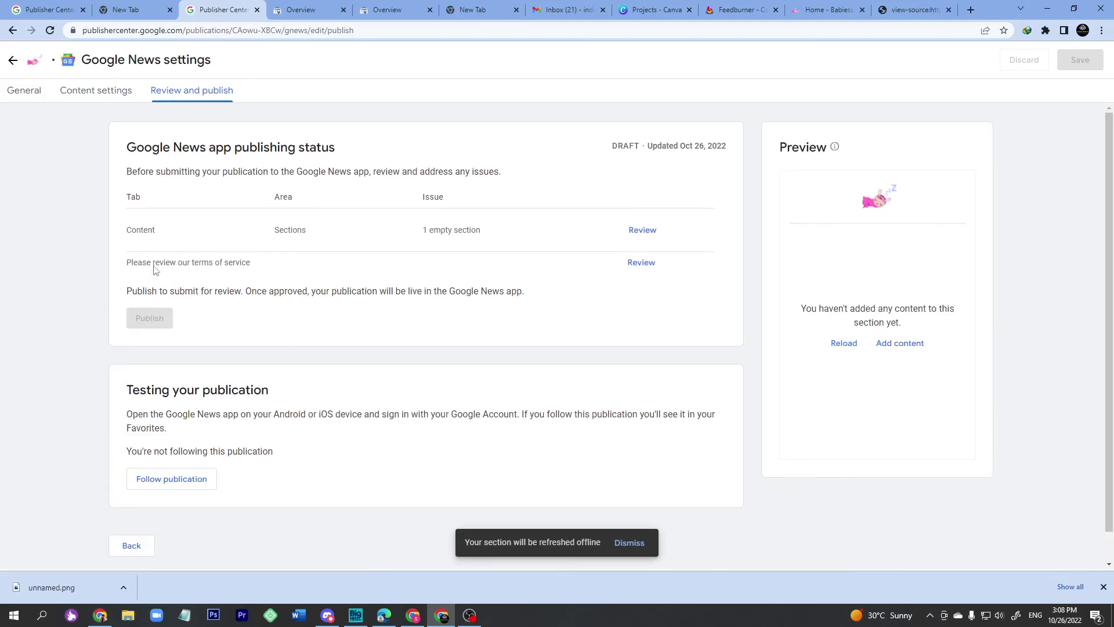
{"action": "left_click", "coordinate": [674, 268]}
Enter 'Babies Sounds' in the terms-of-service Name field.
{"action": "left_click", "coordinate": [731, 210]}
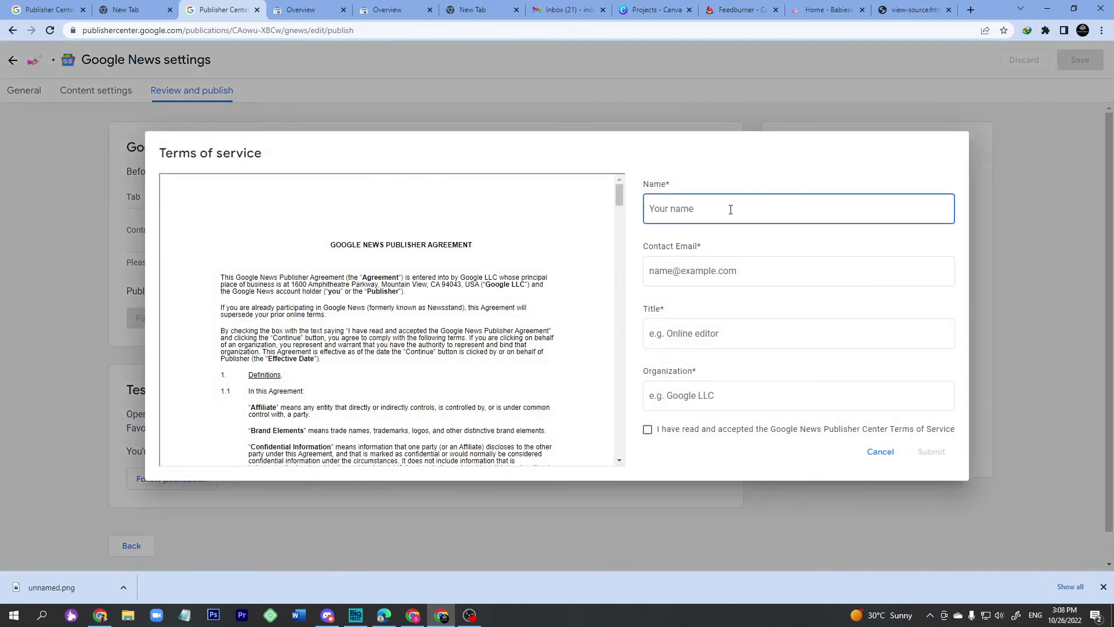
{"action": "key", "text": "ctrl+v"}
{"action": "left_click_drag", "start_coordinate": [680, 209], "coordinate": [589, 219]}
{"action": "key", "text": "BackSpace"}
{"action": "key", "text": "BackSpace"}
{"action": "key", "text": "BackSpace"}
{"action": "key", "text": "BackSpace"}
{"action": "left_click", "coordinate": [654, 209]}
{"action": "key", "text": "BackSpace"}
{"action": "type", "text": "B"}
{"action": "double_click", "coordinate": [675, 210]}
{"action": "left_click", "coordinate": [679, 210]}
{"action": "key", "text": "BackSpace"}
{"action": "type", "text": "S"}
Fill in the contact e-mail, Title and Organization as Babies Sounds, accept the terms, and submit.
{"action": "left_click", "coordinate": [692, 271]}
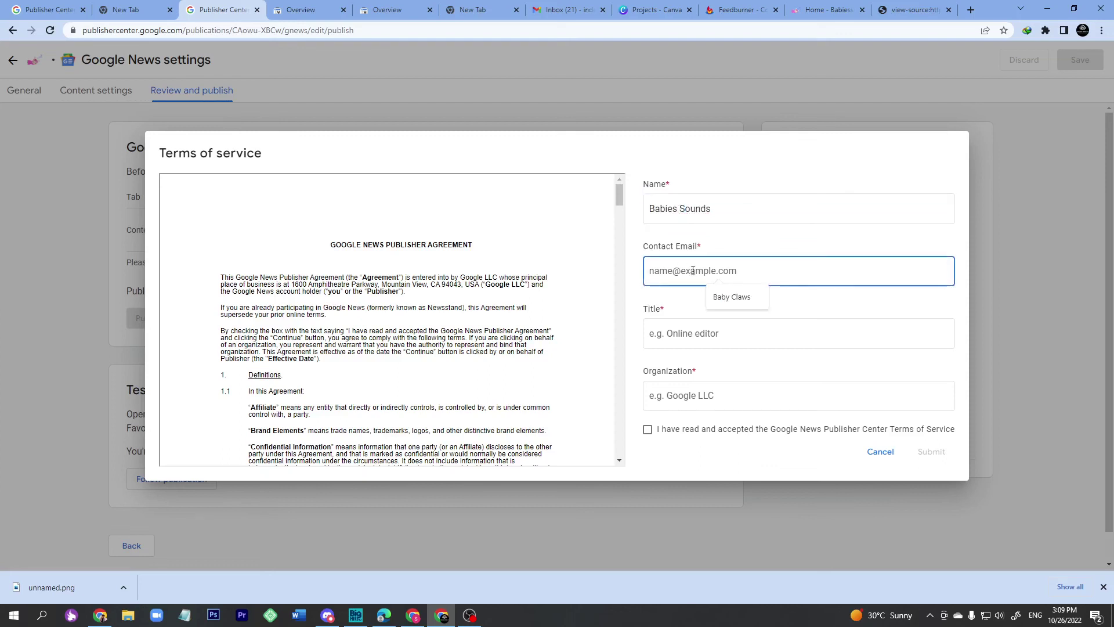
{"action": "left_click", "coordinate": [731, 296]}
{"action": "left_click", "coordinate": [714, 332]}
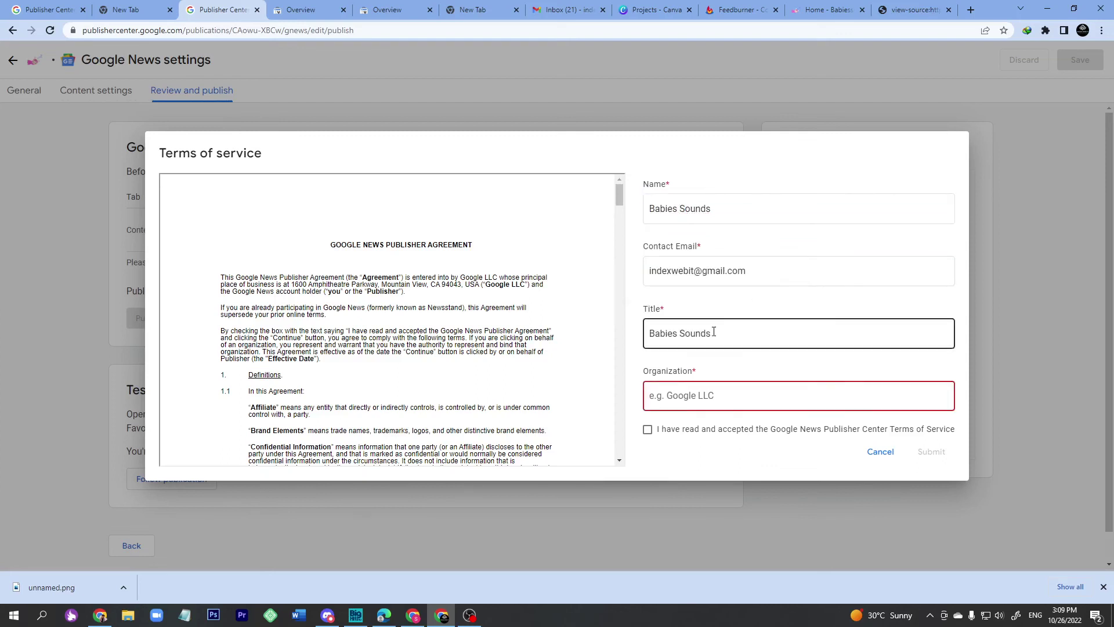
{"action": "left_click_drag", "start_coordinate": [718, 210], "coordinate": [623, 216]}
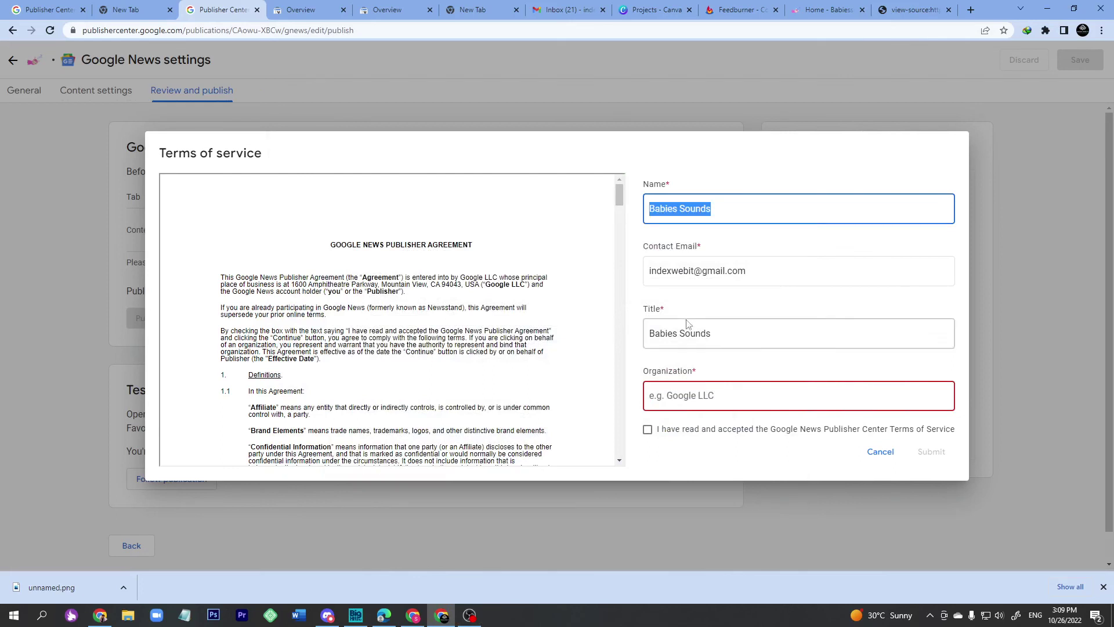
{"action": "triple_click", "coordinate": [719, 333]}
{"action": "left_click", "coordinate": [716, 397]}
{"action": "key", "text": "ctrl+v"}
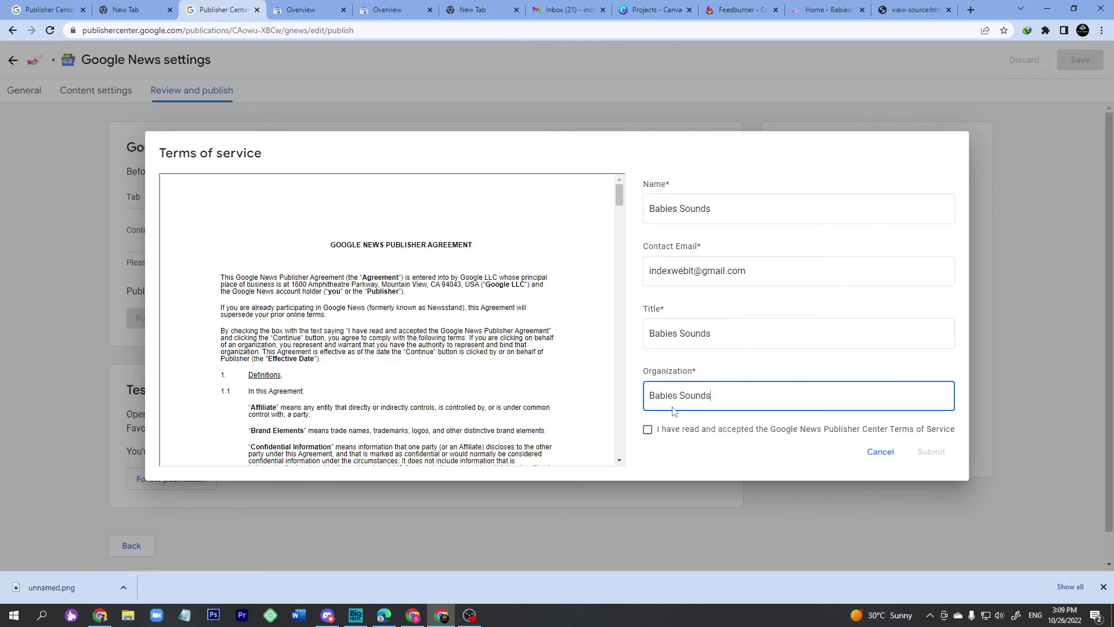
{"action": "left_click", "coordinate": [647, 430]}
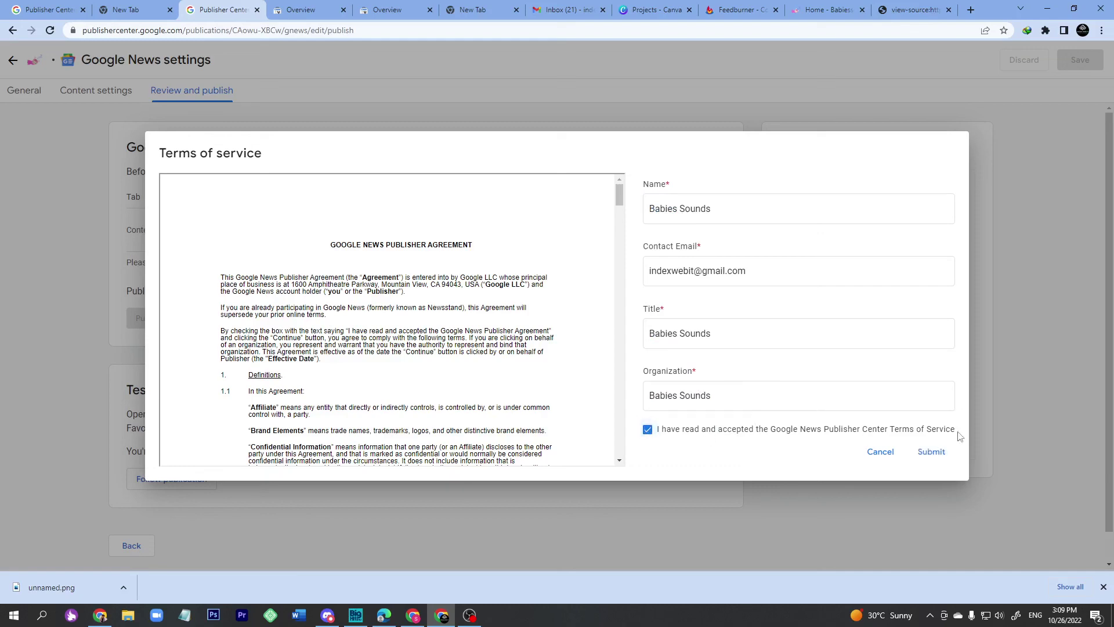
{"action": "left_click", "coordinate": [930, 459]}
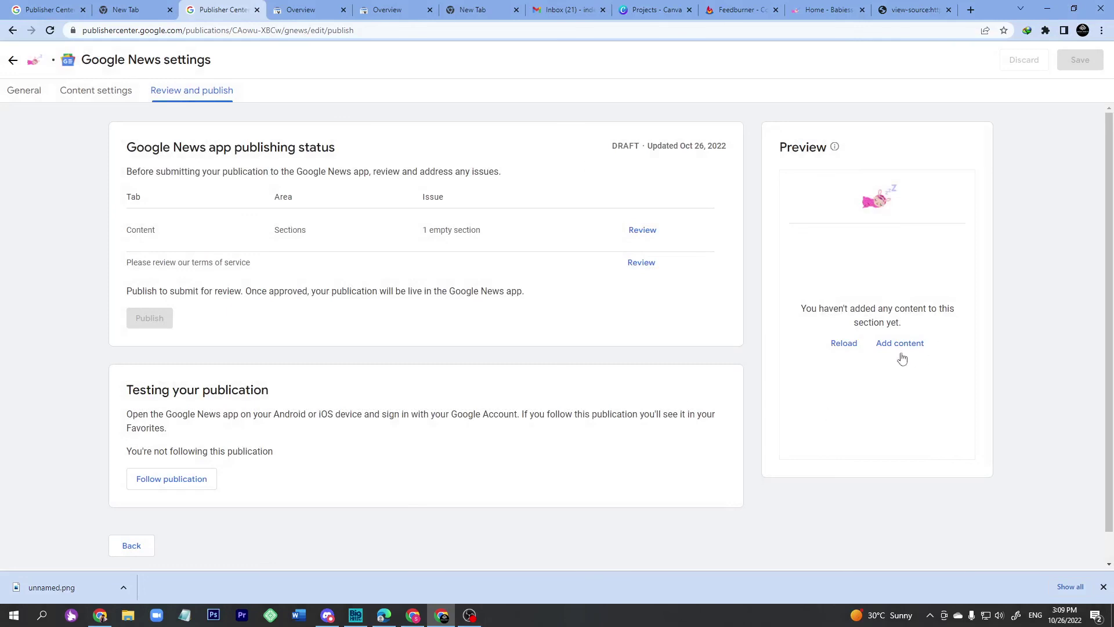
Reload the status, publish babiessounds, and acknowledge the 2-4 week review notice.
{"action": "left_click", "coordinate": [844, 344]}
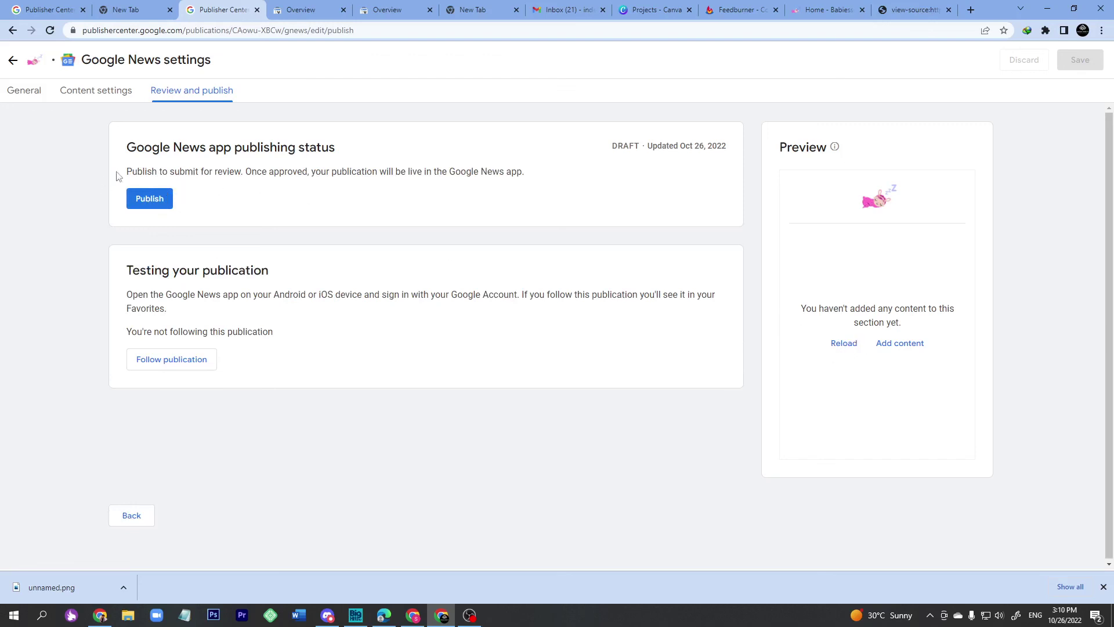
{"action": "left_click", "coordinate": [153, 201]}
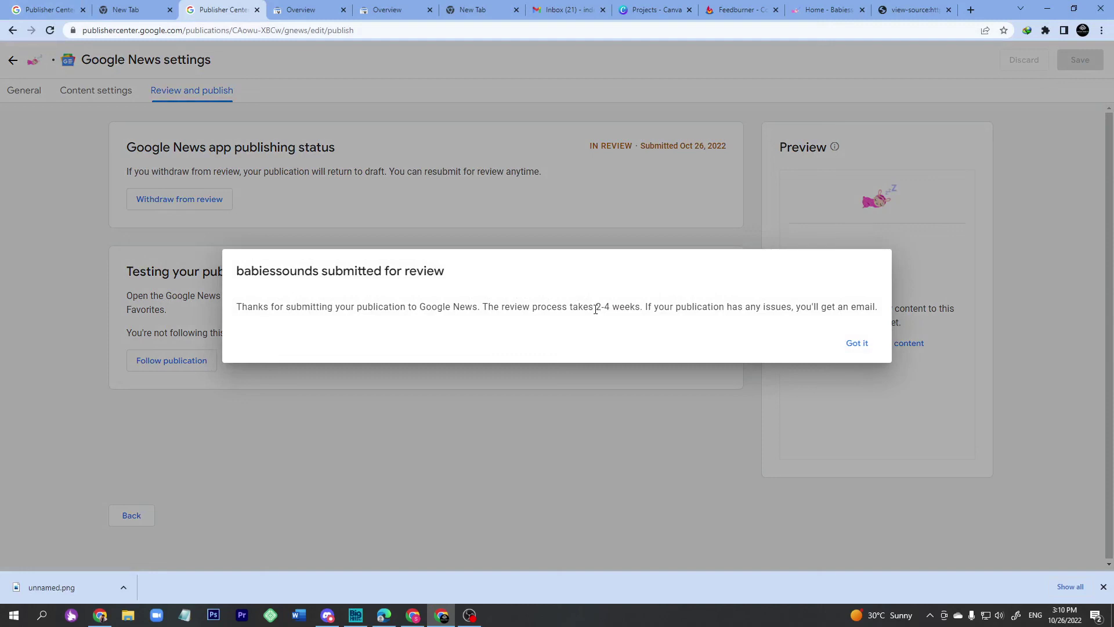
{"action": "left_click_drag", "start_coordinate": [597, 309], "coordinate": [614, 310]}
{"action": "left_click", "coordinate": [857, 346]}
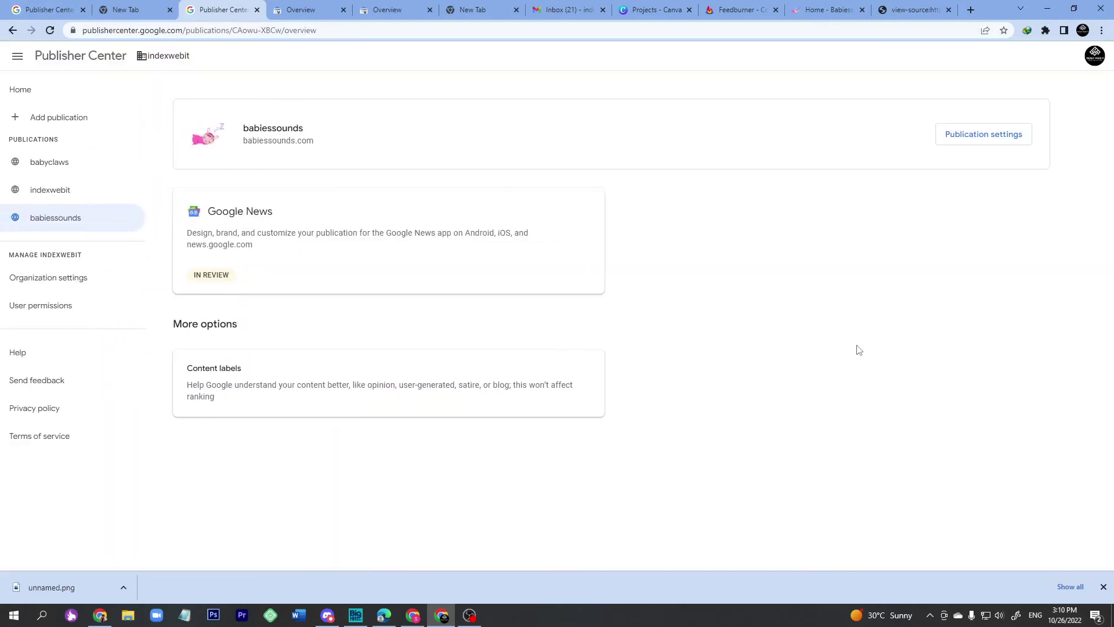